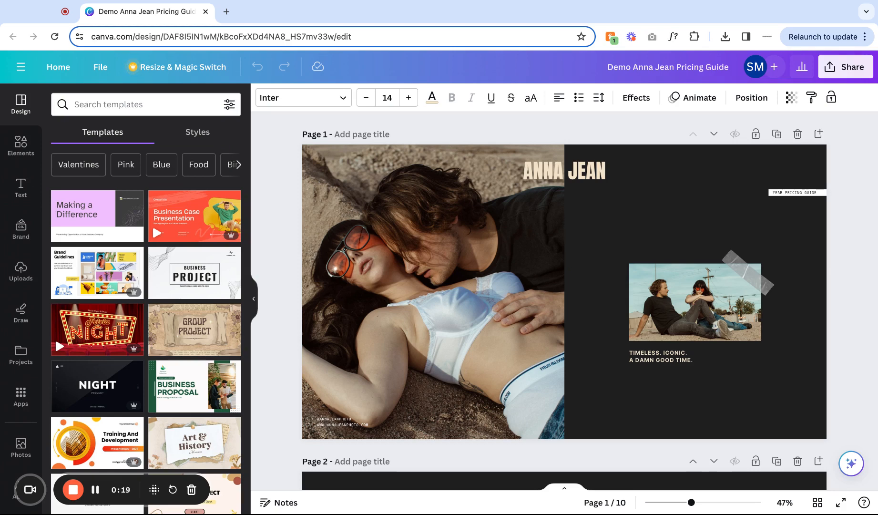
Replace the large left photo on page 1 with the beach chair photo from uploads.
click(484, 244)
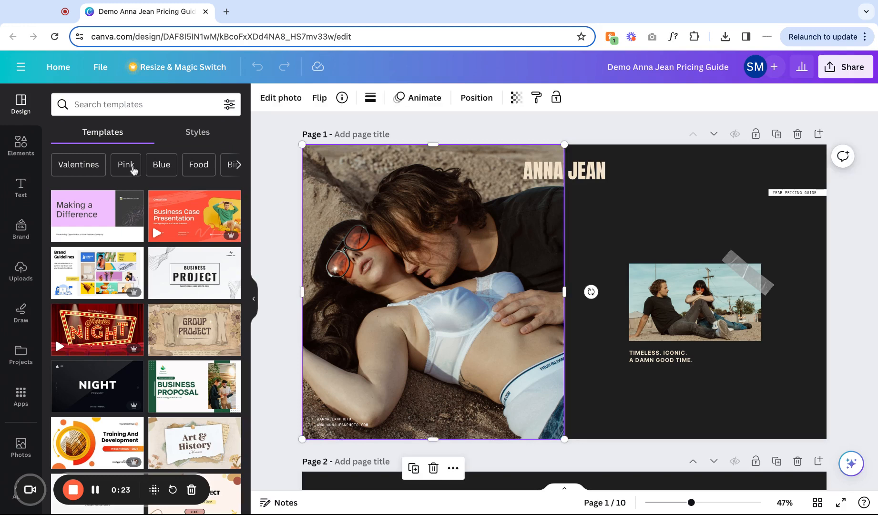
click(19, 274)
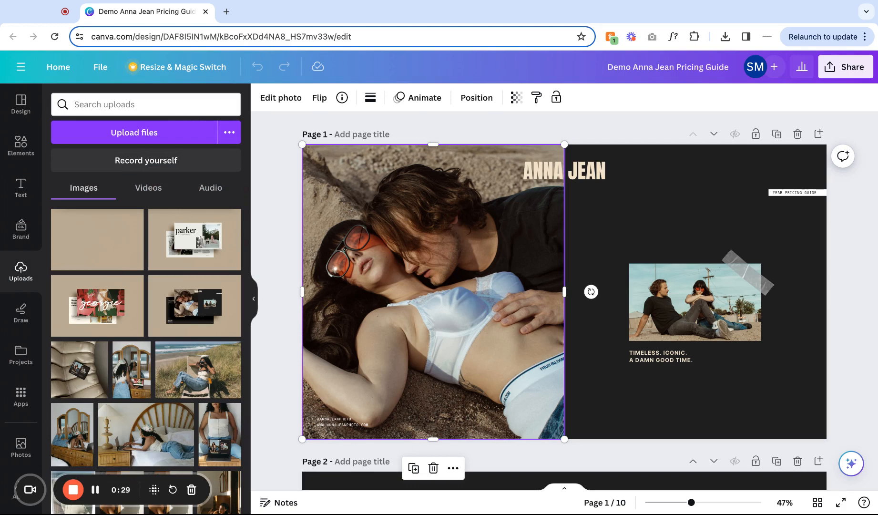
click(190, 379)
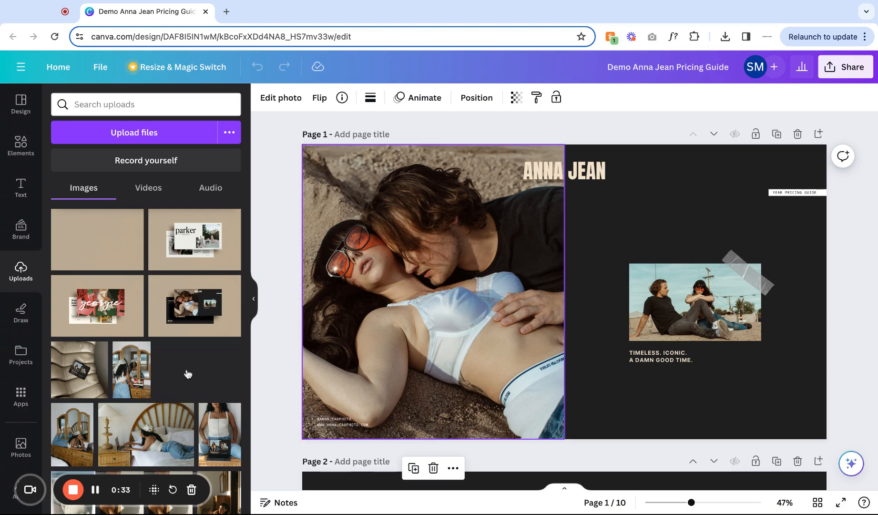
drag(187, 374, 335, 294)
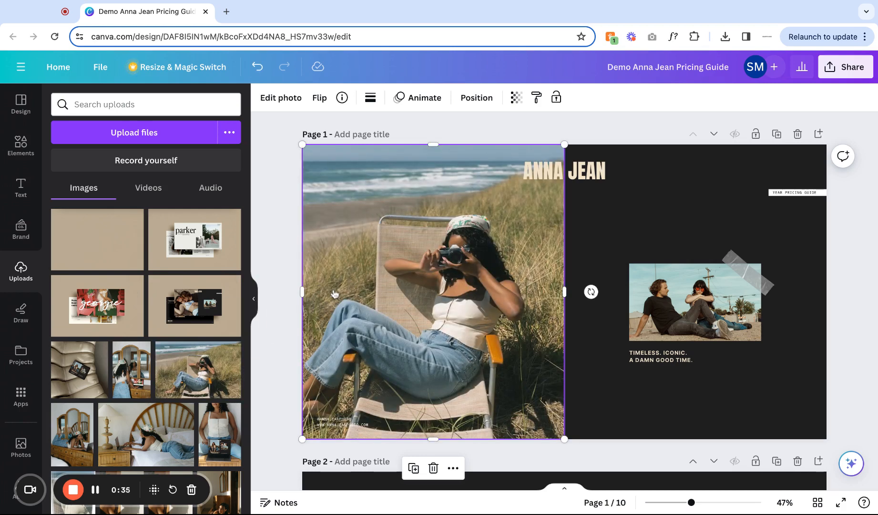
Reposition the beach photo inside its crop frame and undo both the crop and the photo swap.
double_click(411, 294)
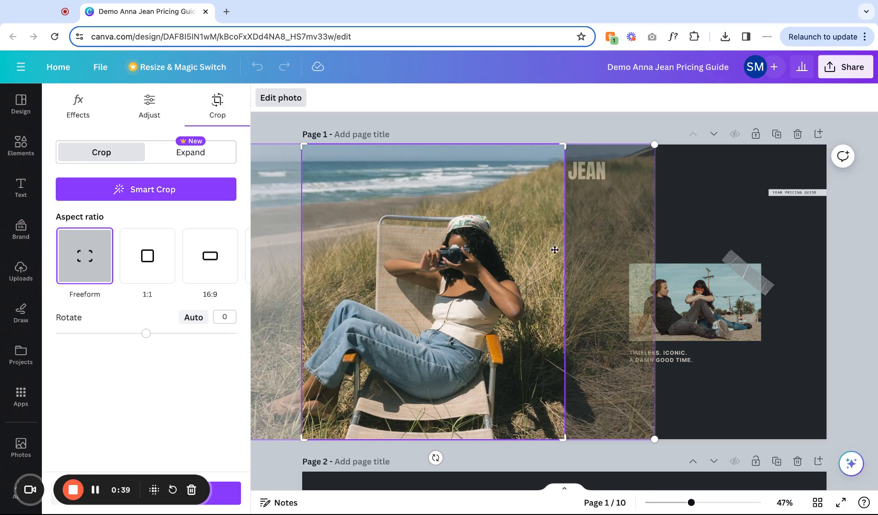
drag(394, 282, 428, 282)
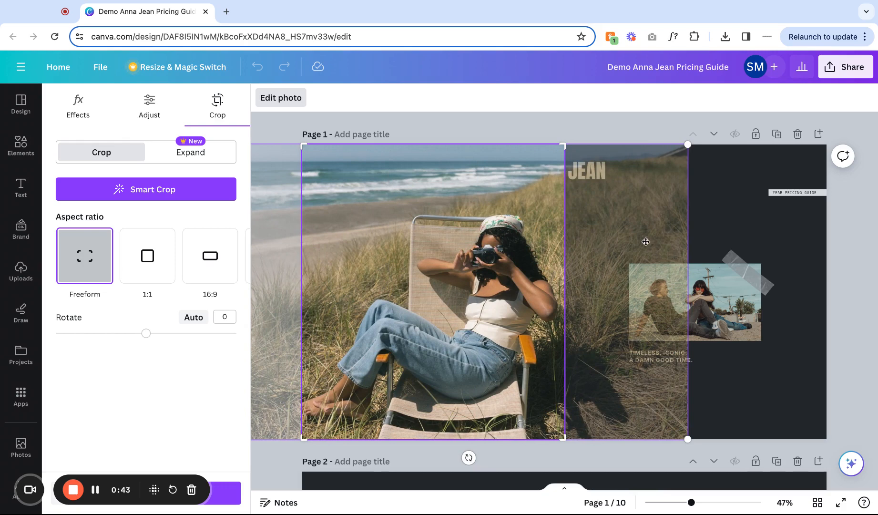
click(730, 217)
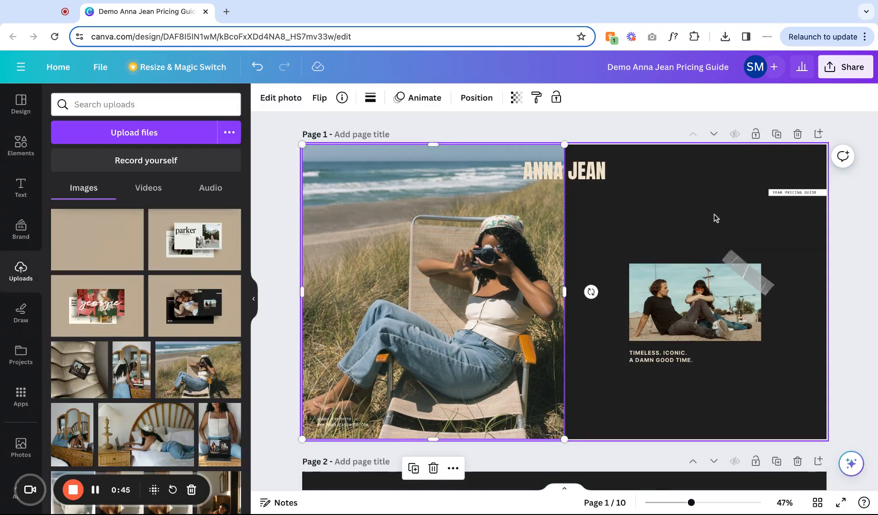
click(257, 71)
click(257, 72)
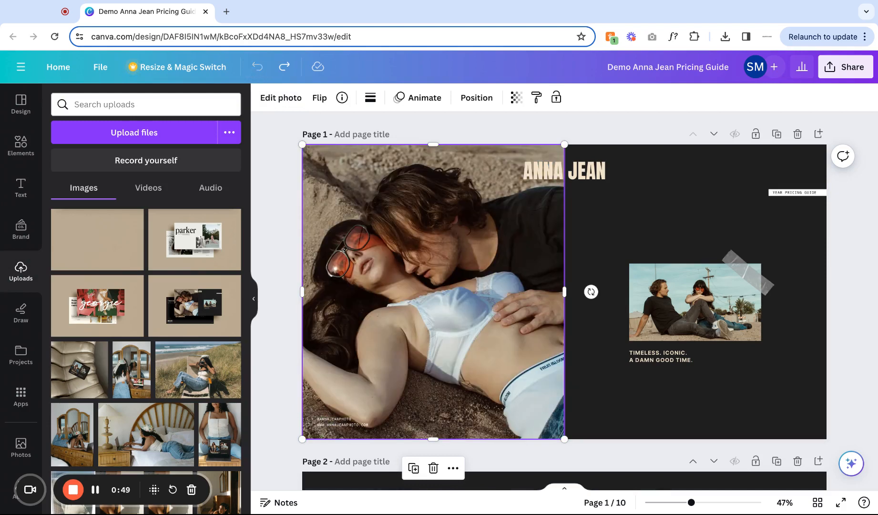
Ungroup the small taped photo and swap in the bedroom laptop photo from uploads.
click(698, 305)
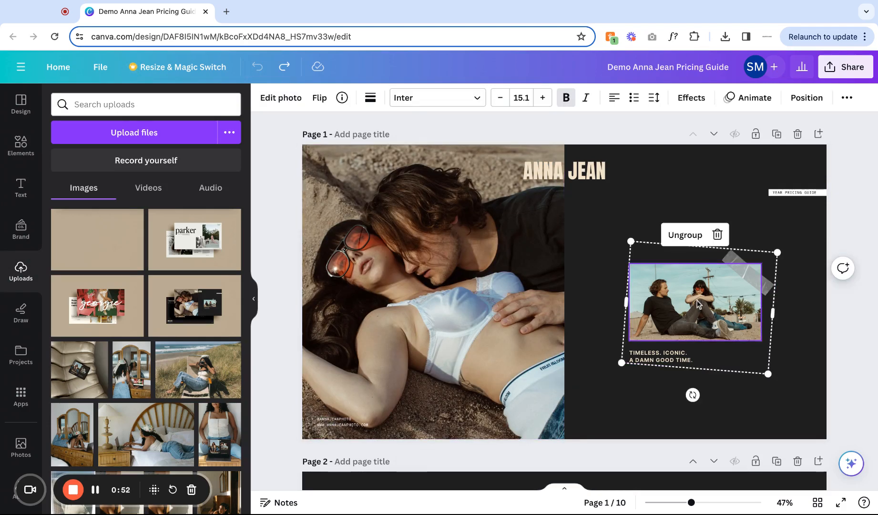
click(687, 235)
click(651, 184)
click(692, 317)
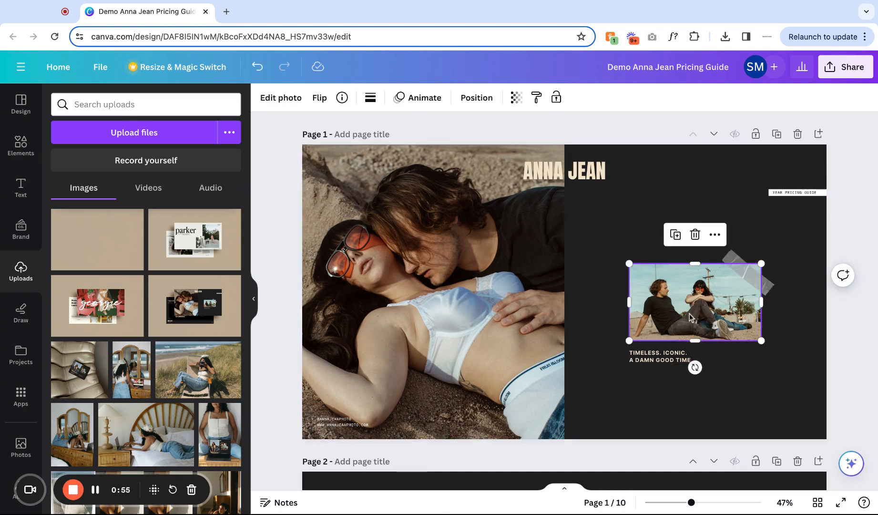
scroll(145, 425, down, 2)
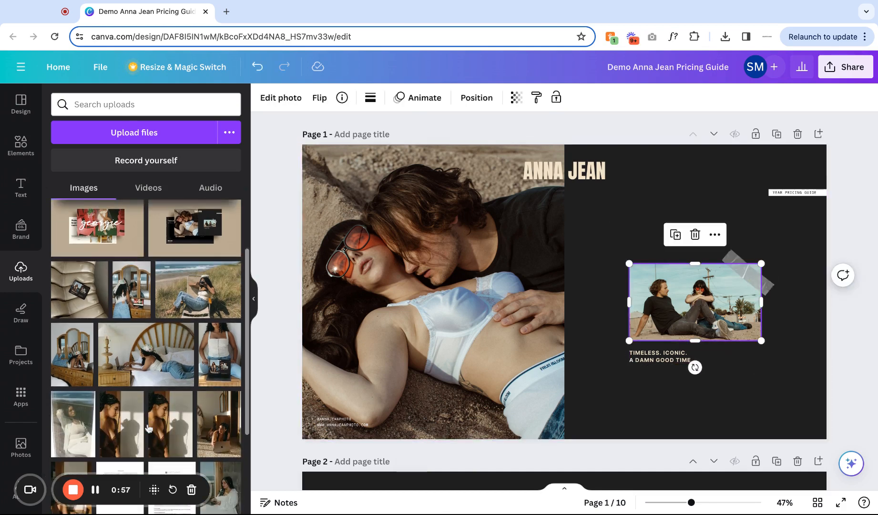
drag(147, 373, 695, 302)
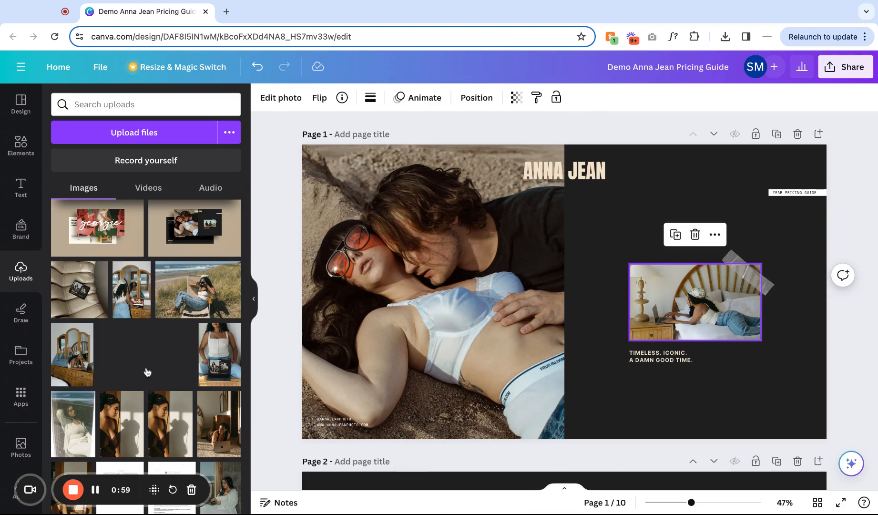
click(791, 408)
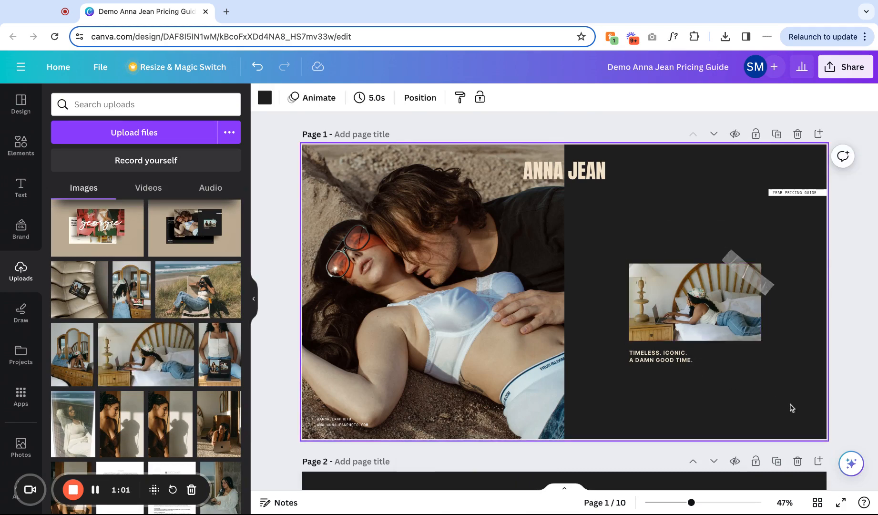
Replace the large left photo with the portrait of the woman by the sunlit wall and open its crop view.
drag(171, 415, 434, 291)
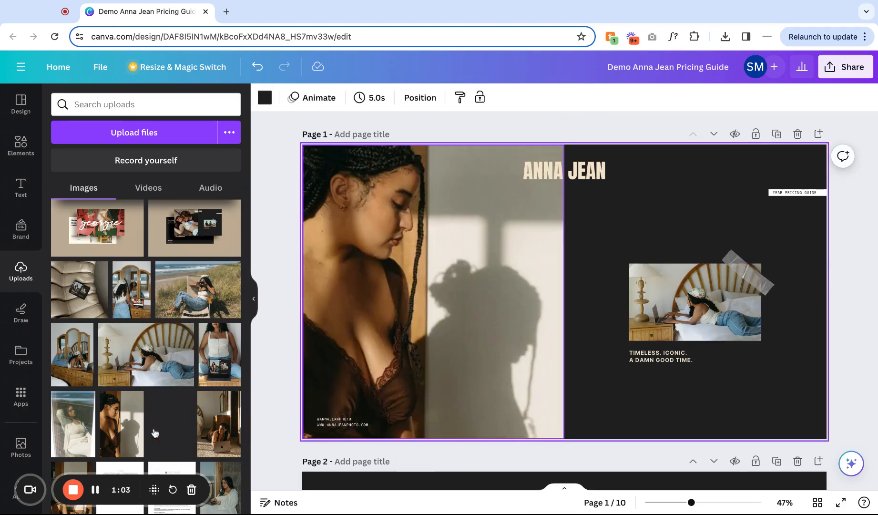
double_click(462, 320)
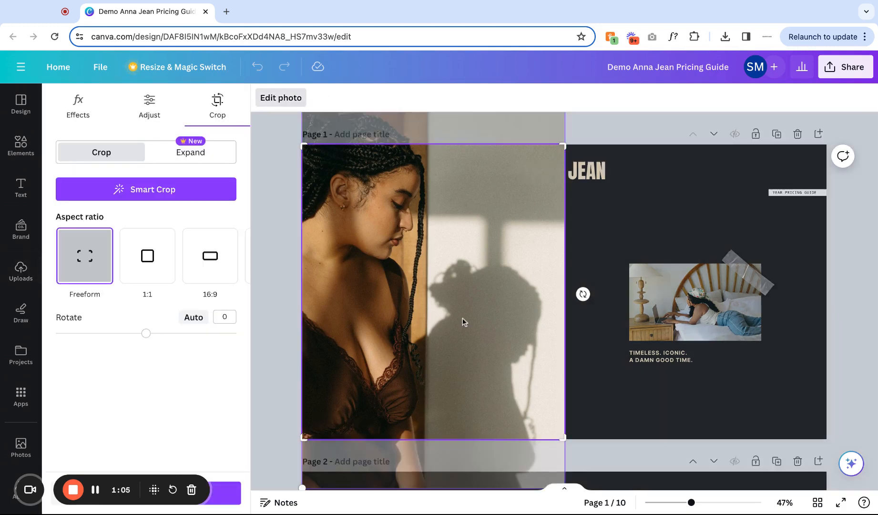
scroll(464, 323, up, 2)
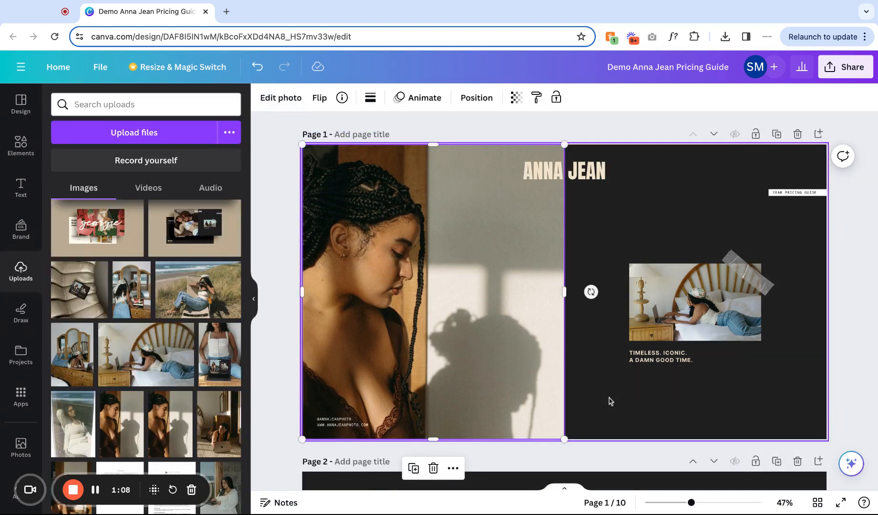
click(610, 400)
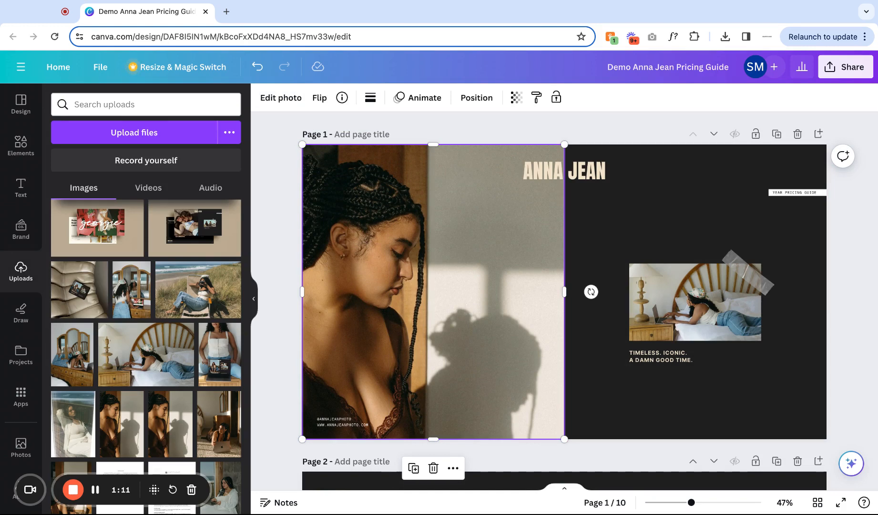
Shrink and reshape the portrait frame in the lower left area, and undo all photo changes back to the original layout.
drag(303, 144, 443, 302)
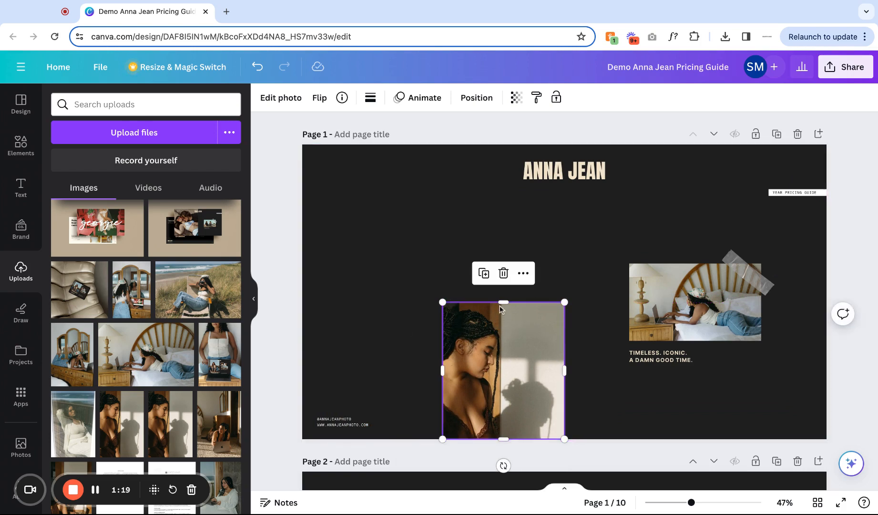
mouse_move(503, 303)
mouse_down()
mouse_move(501, 356)
mouse_move(501, 305)
mouse_up()
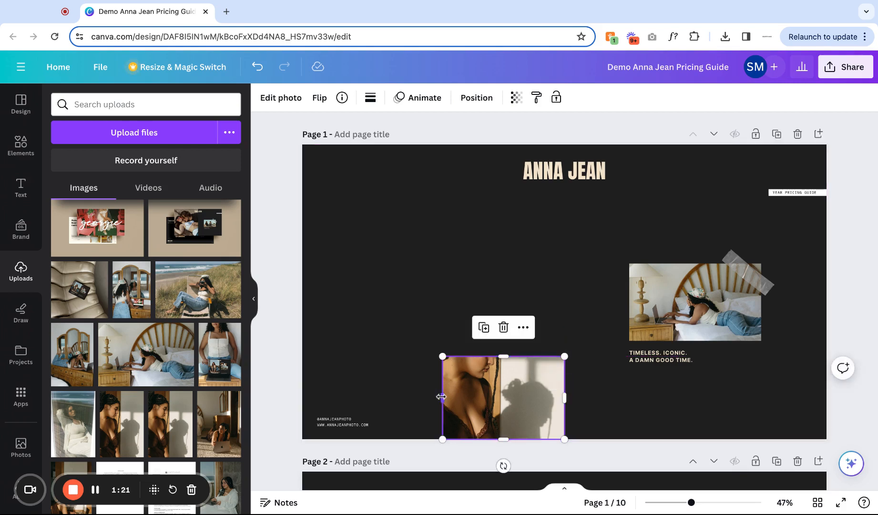
drag(441, 396, 370, 403)
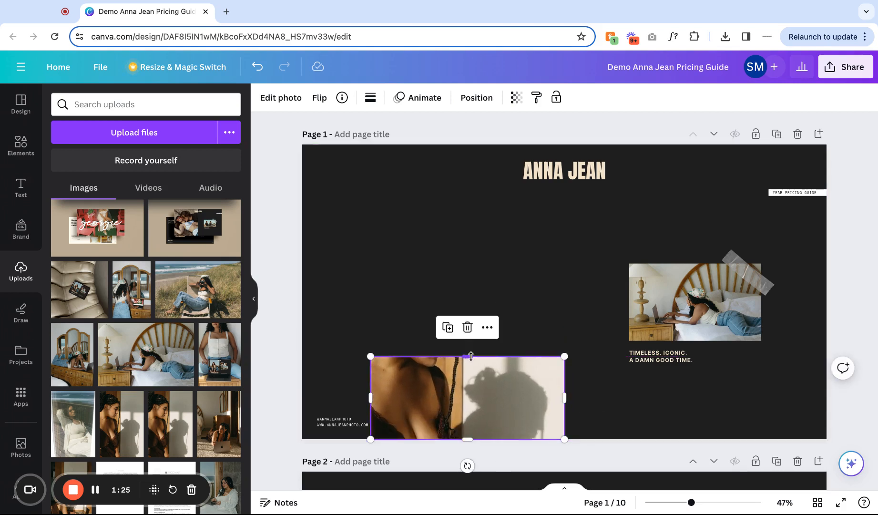
drag(468, 357, 467, 263)
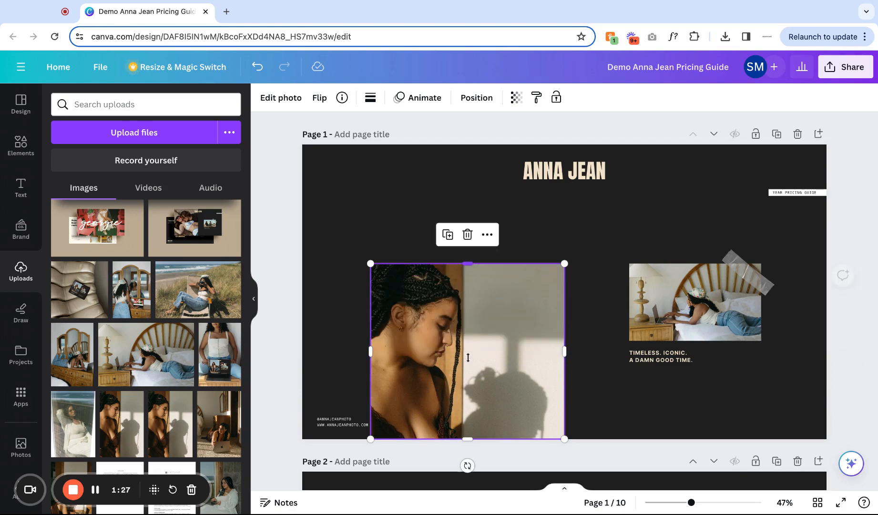
click(258, 65)
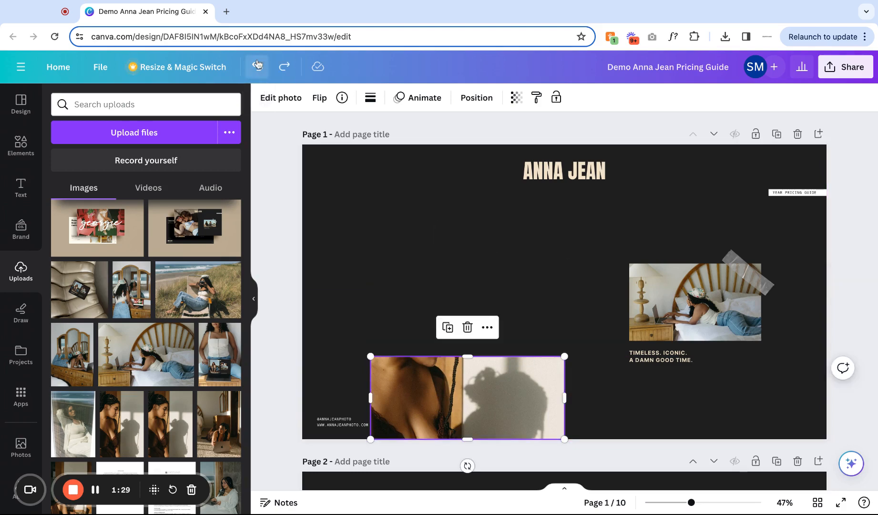
click(257, 65)
click(257, 66)
click(258, 66)
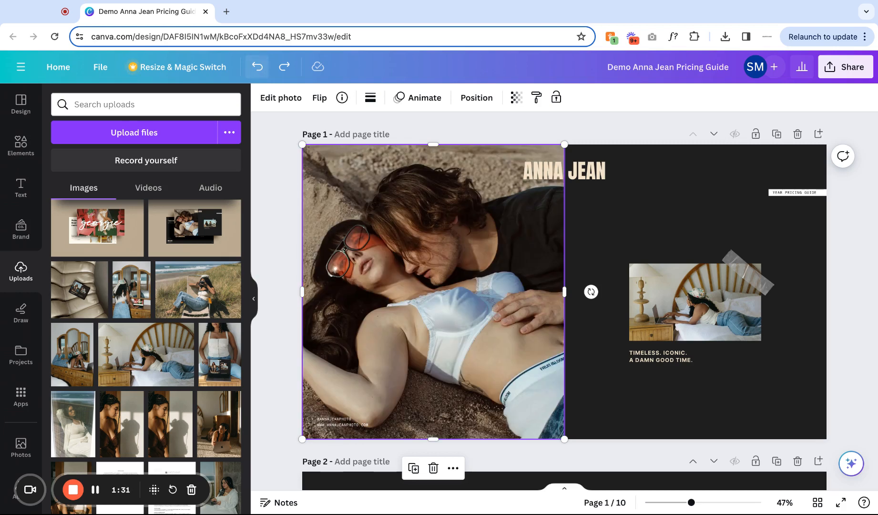
click(258, 65)
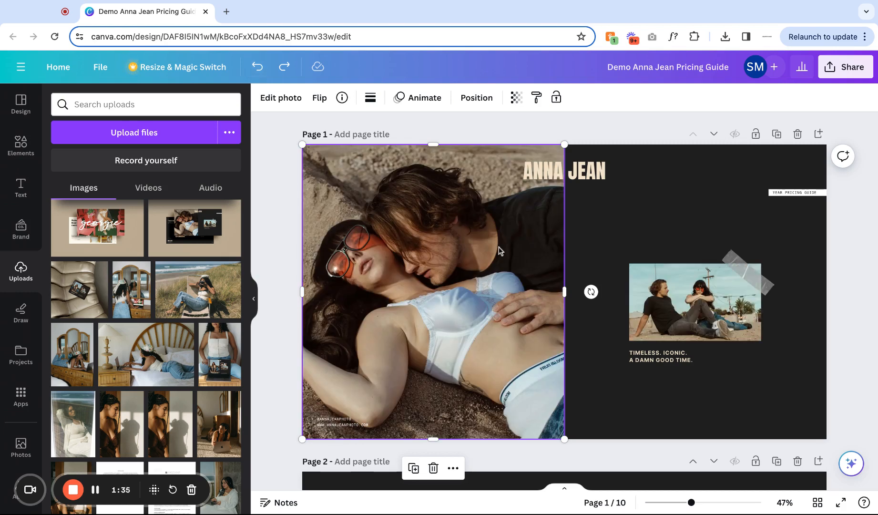
scroll(498, 247, down, 3)
scroll(499, 247, up, 2)
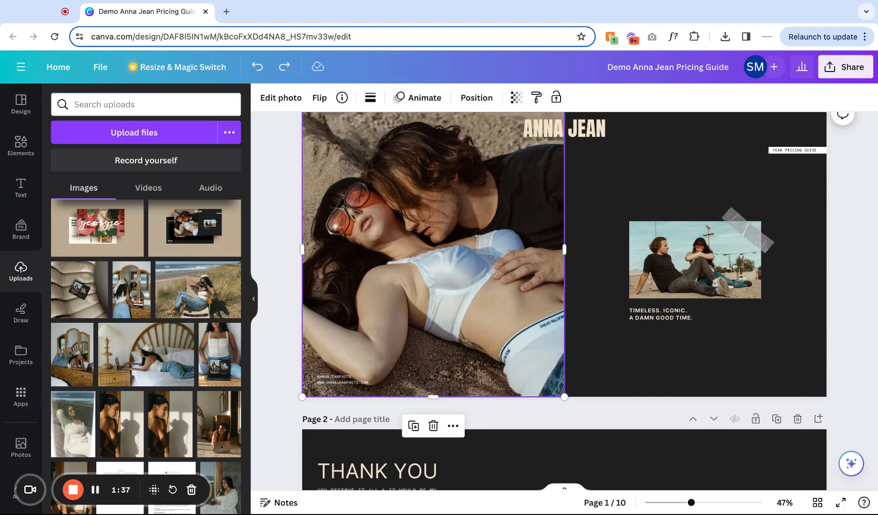
scroll(563, 292, up, 1)
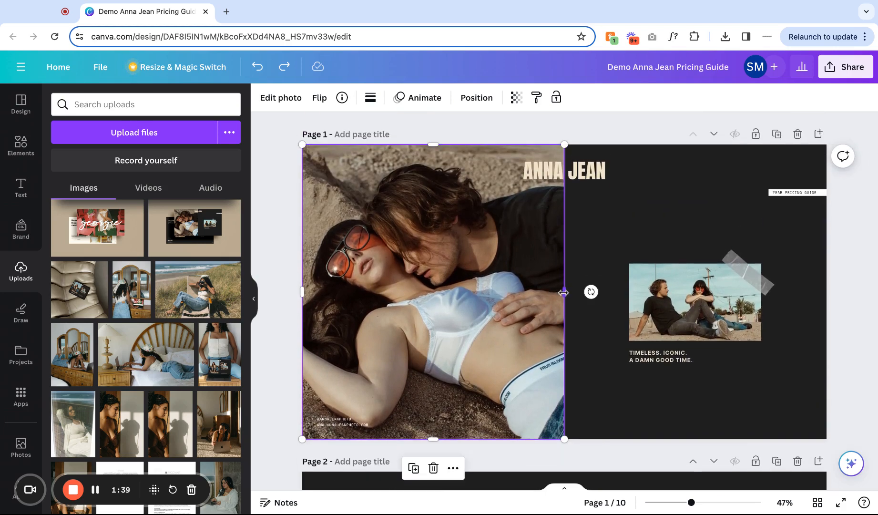
Stretch the left photo across the full page width and send it to the back behind the text.
drag(564, 293, 827, 292)
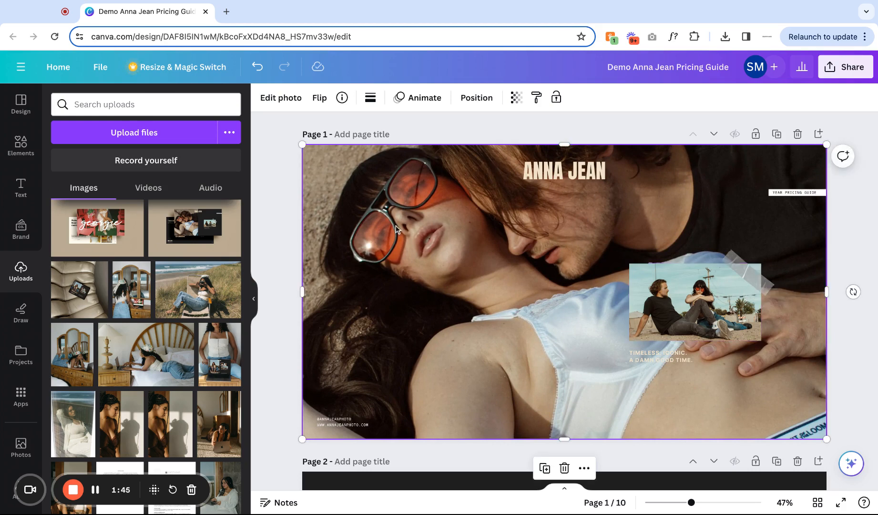
click(477, 98)
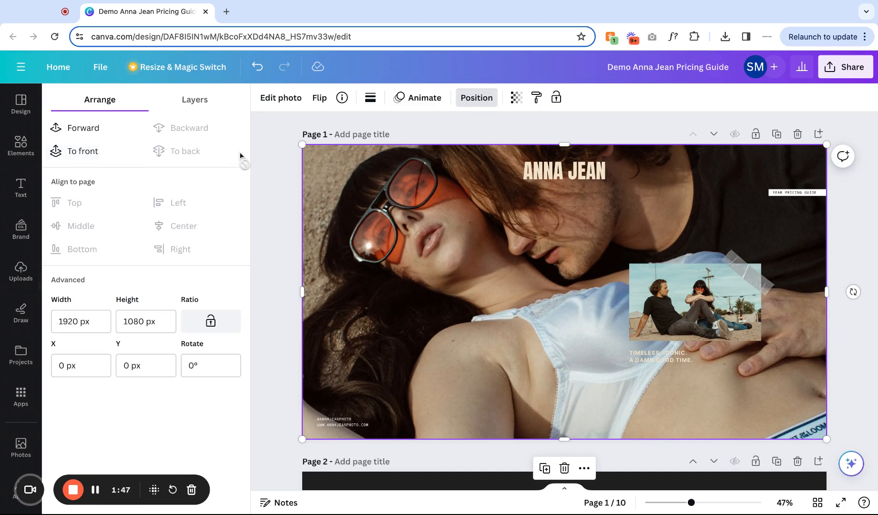
click(88, 155)
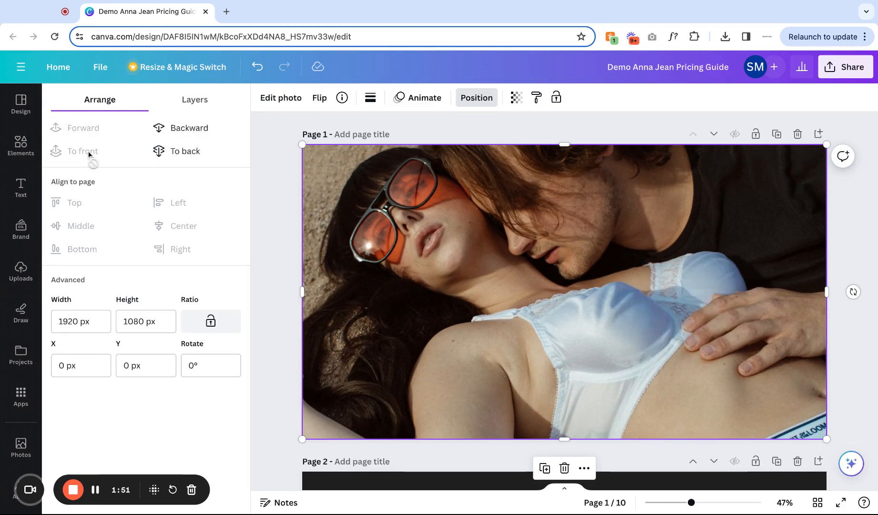
click(478, 98)
click(477, 98)
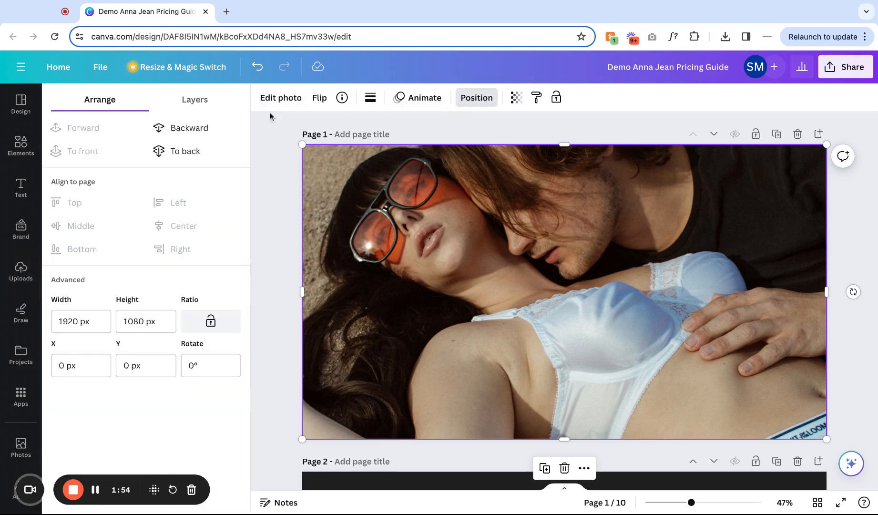
click(187, 150)
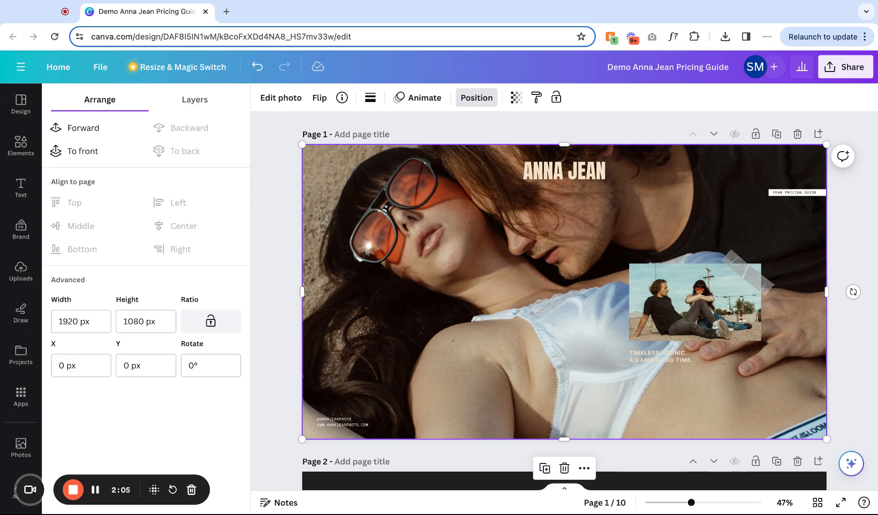
Duplicate page 1 and undo the duplication and the full-width photo change.
click(776, 135)
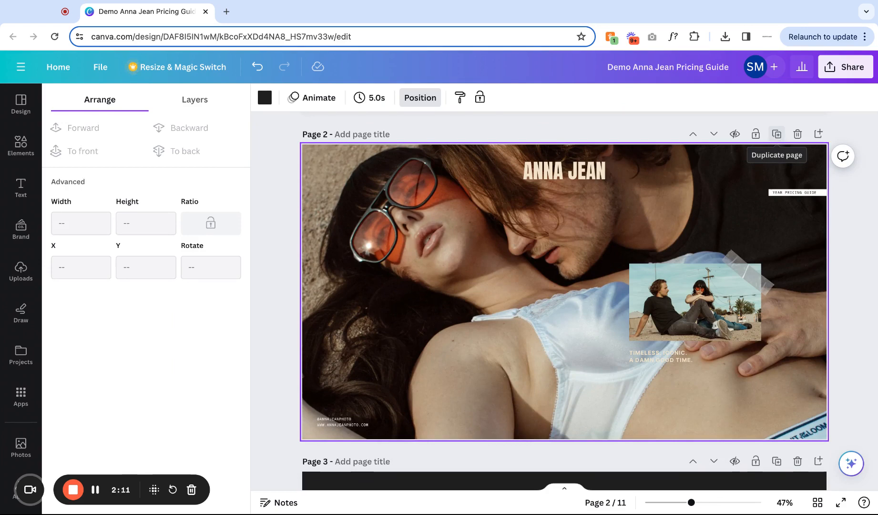
scroll(777, 135, up, 5)
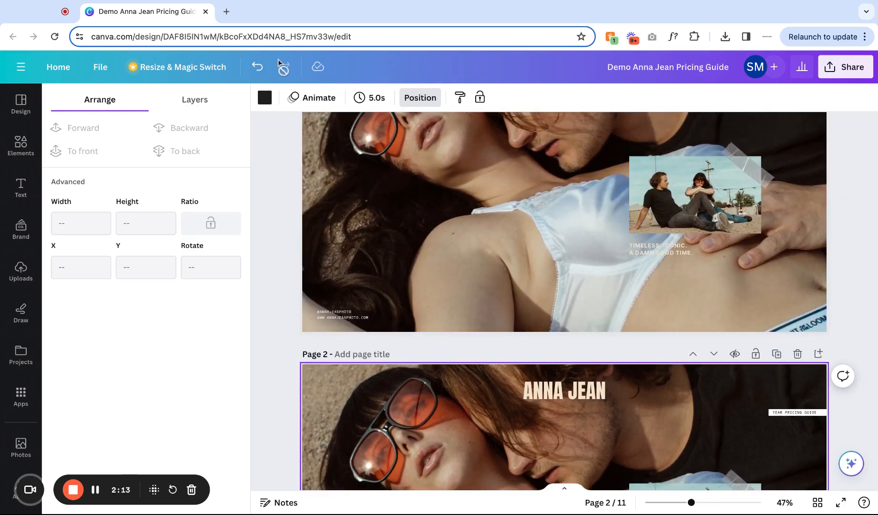
click(258, 67)
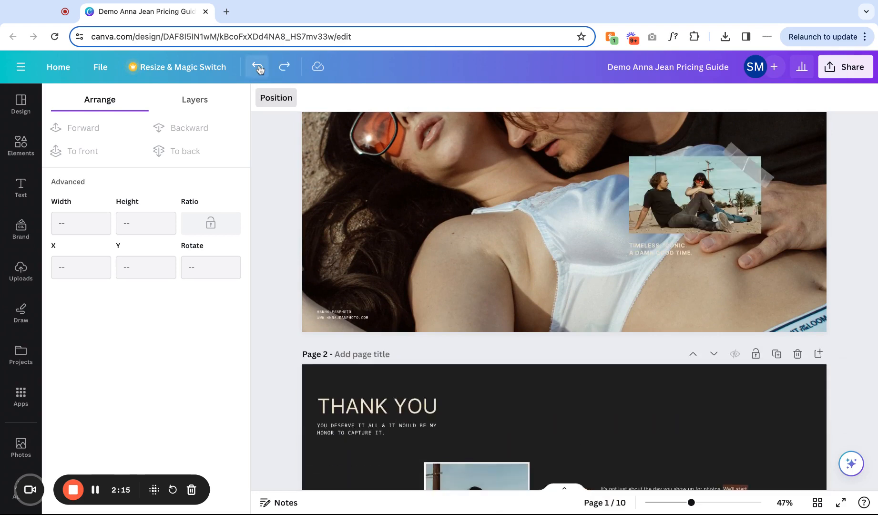
click(258, 67)
scroll(461, 239, up, 3)
click(681, 204)
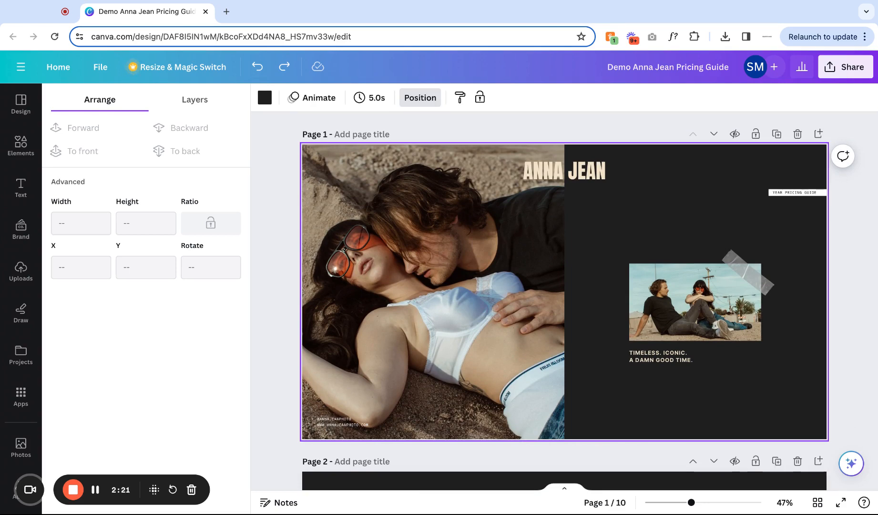
Replace the page 2 photo with the portrait of the woman by the sunlit wall and shift it within its frame.
scroll(627, 239, down, 6)
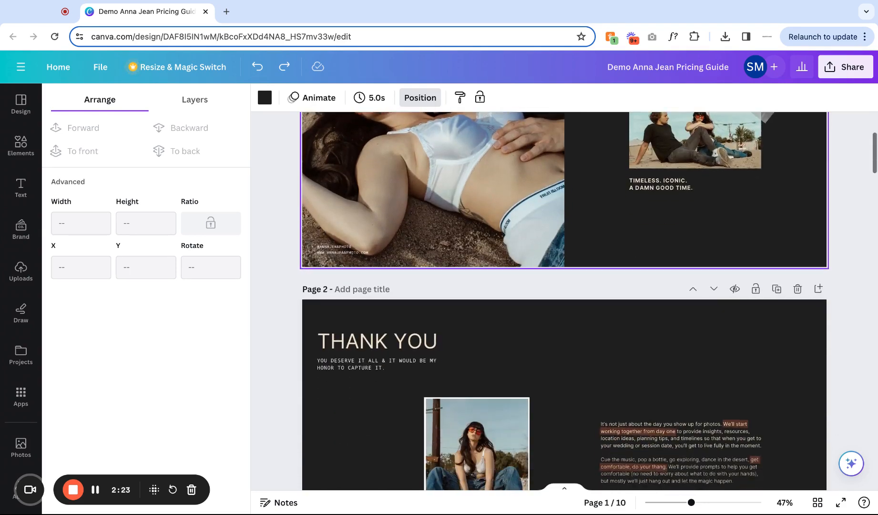
click(462, 355)
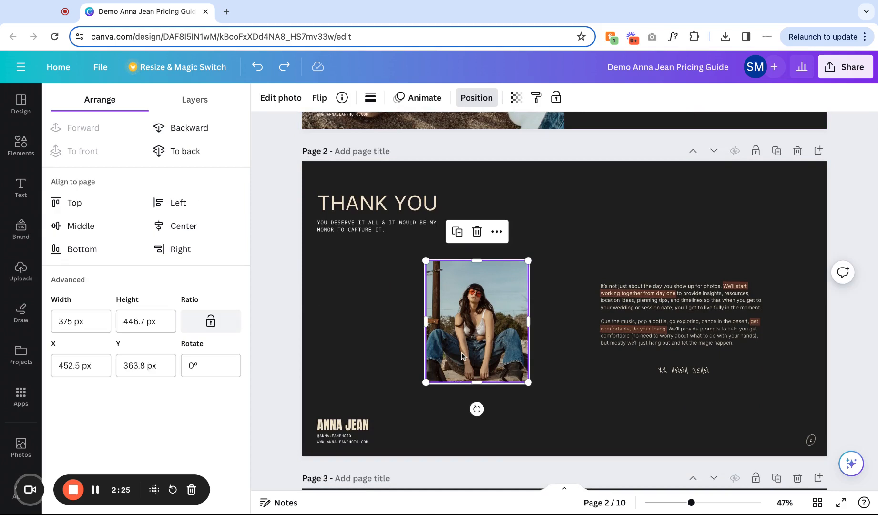
click(30, 286)
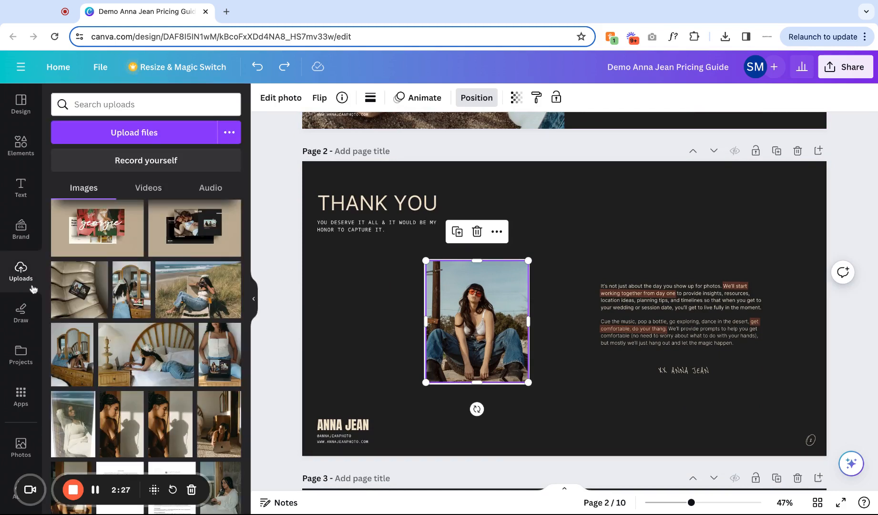
click(174, 440)
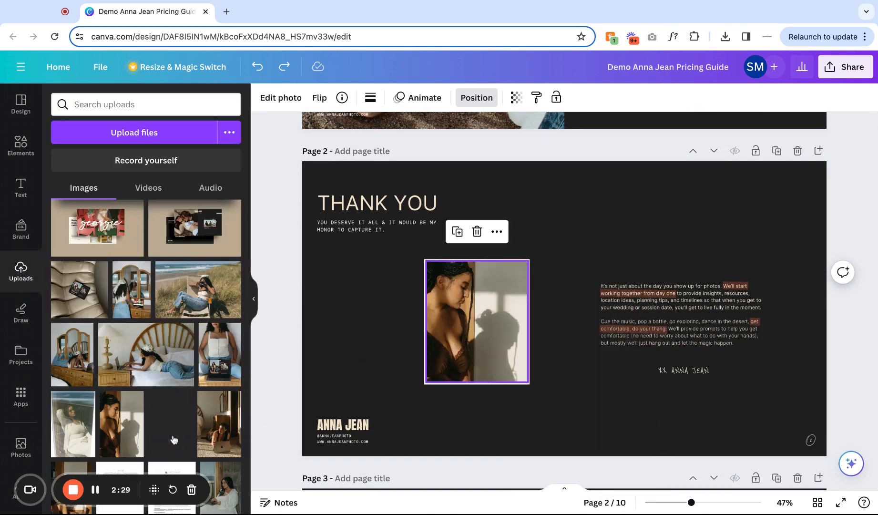
double_click(477, 324)
mouse_move(477, 324)
mouse_down()
mouse_move(477, 340)
mouse_move(477, 308)
mouse_move(477, 340)
mouse_up()
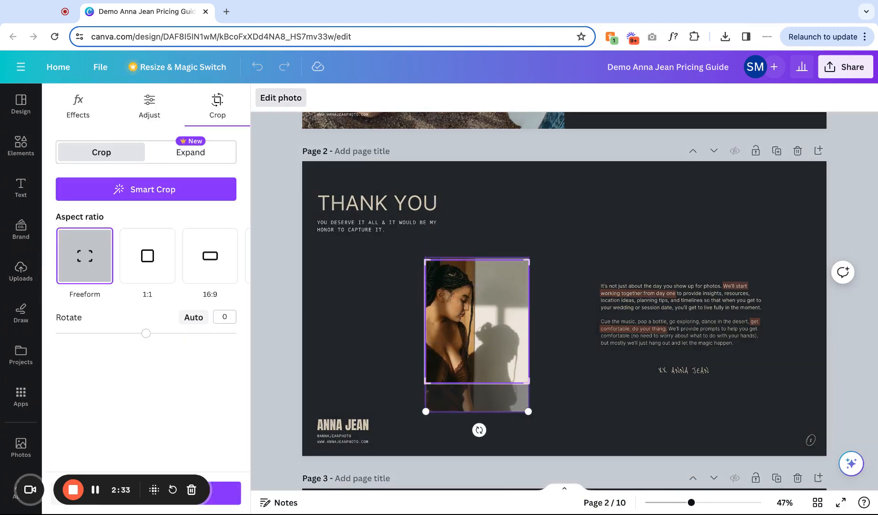
click(549, 356)
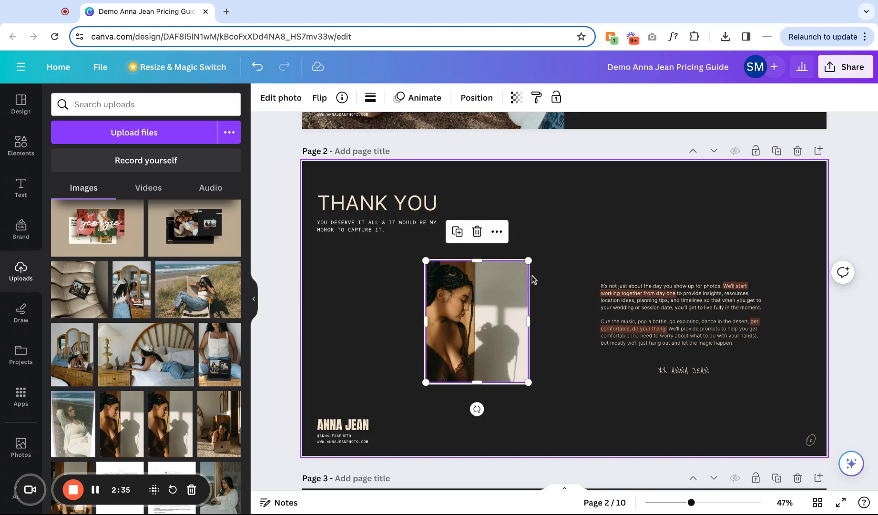
Duplicate the portrait and move the copy to its left, nudging it upward.
click(497, 231)
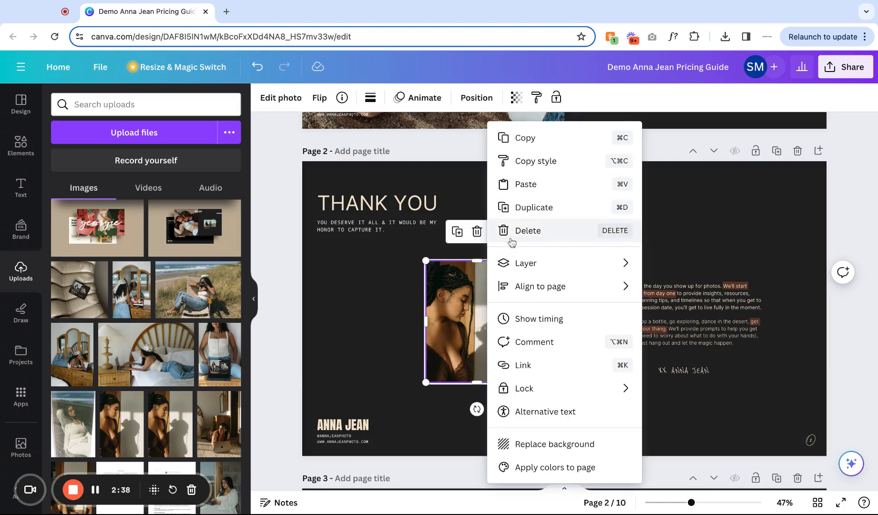
click(526, 208)
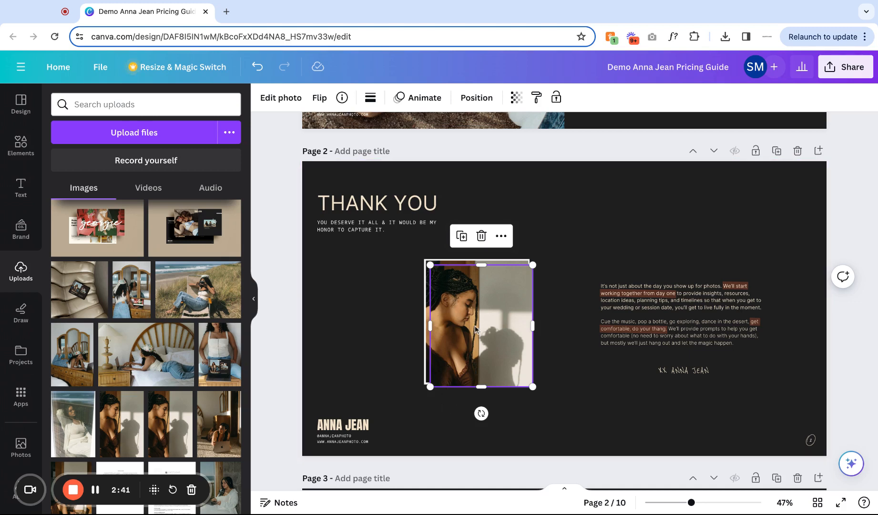
drag(475, 325, 362, 321)
key(shift+Up)
key(shift+Up)
key(shift+Up)
key(shift+Up)
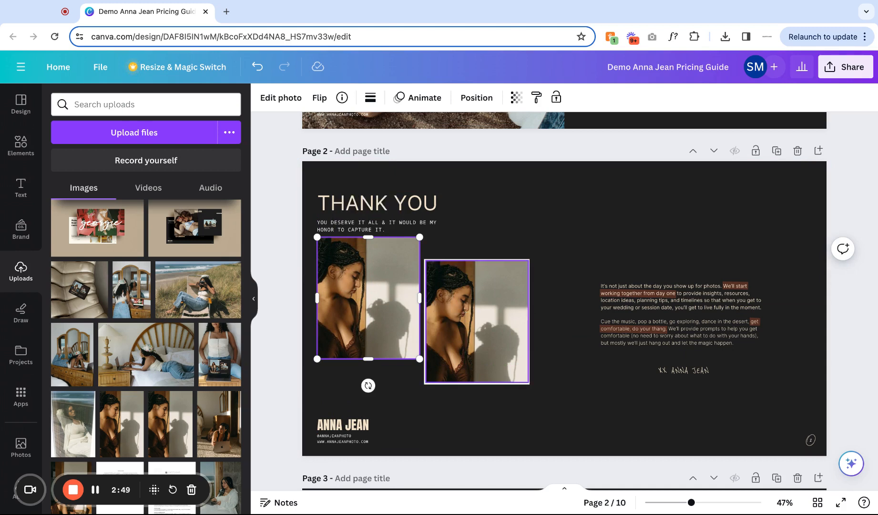
Align the bottoms of the two portraits on page 2.
shift+click(465, 313)
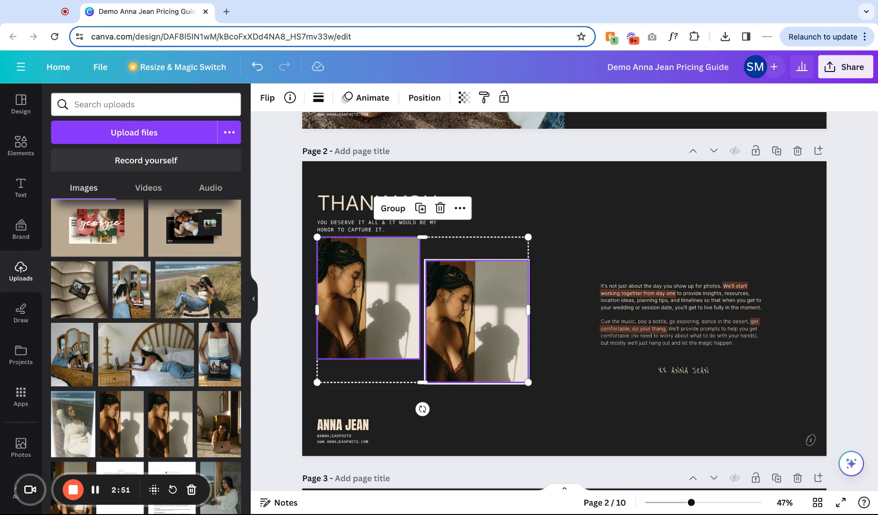
click(424, 98)
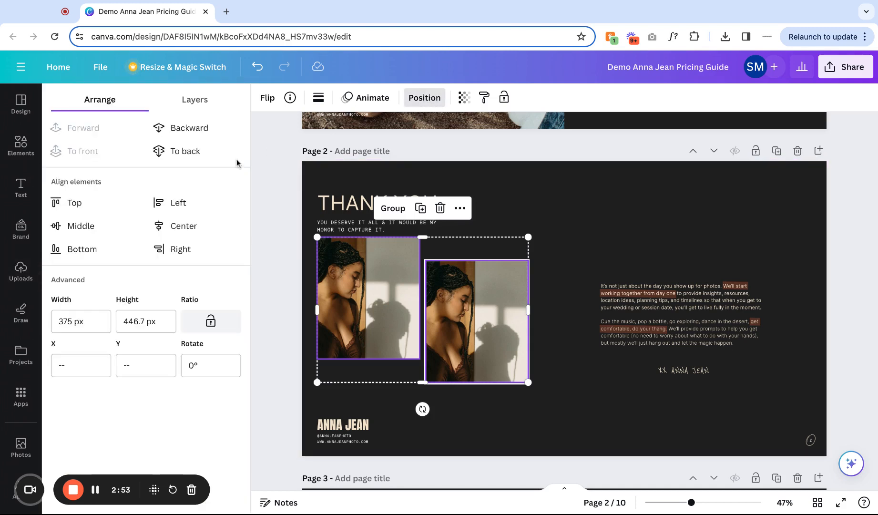
click(77, 251)
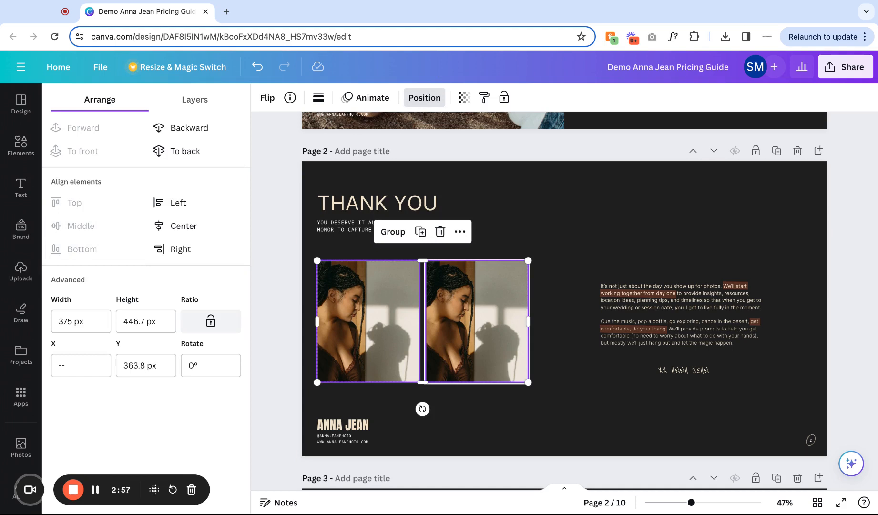
Align the left portrait's left edge with the subtitle text while keeping its bottom aligned with the other portrait.
click(390, 396)
click(356, 351)
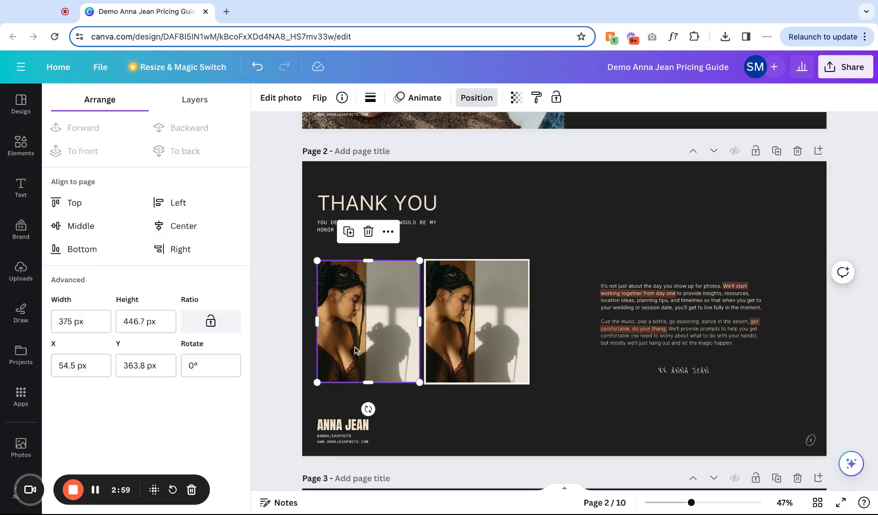
click(329, 227)
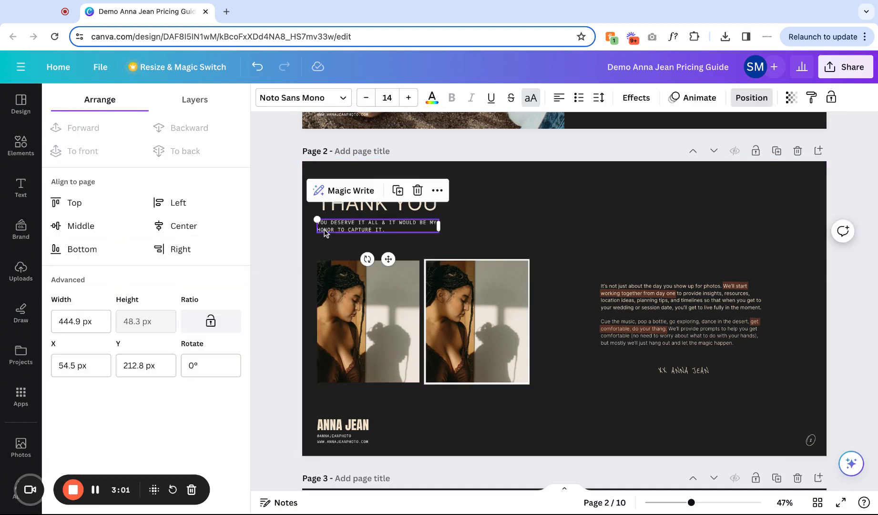
shift+click(343, 288)
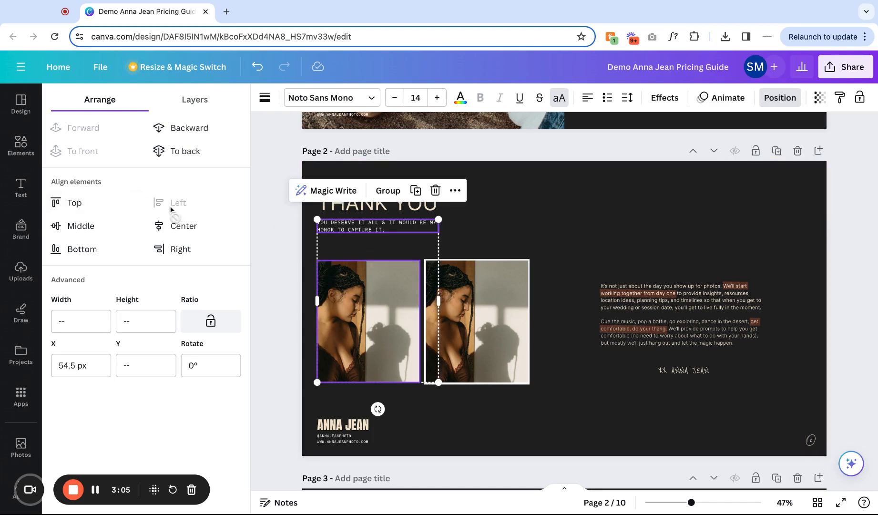
click(346, 326)
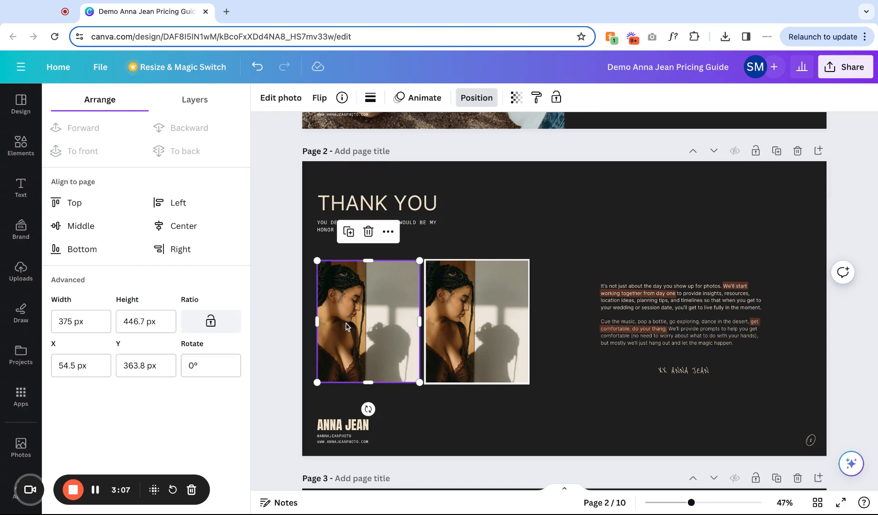
drag(346, 326, 366, 325)
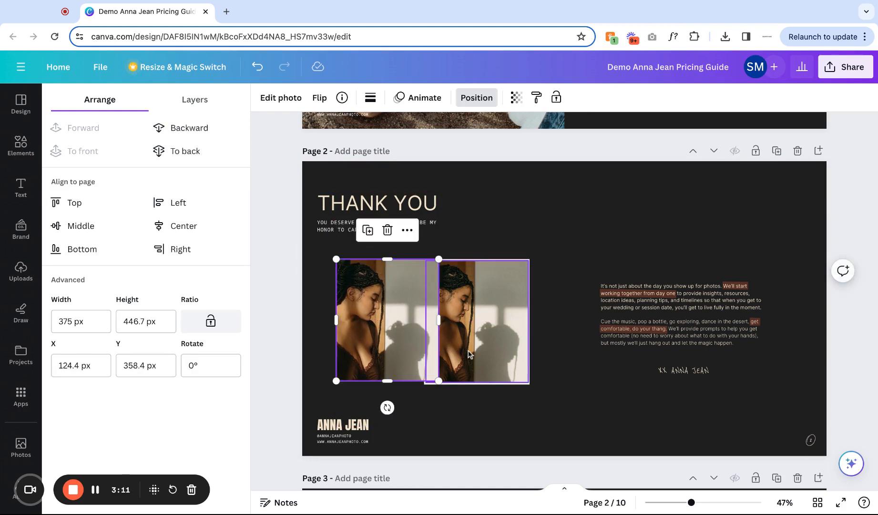
shift+click(469, 353)
click(72, 249)
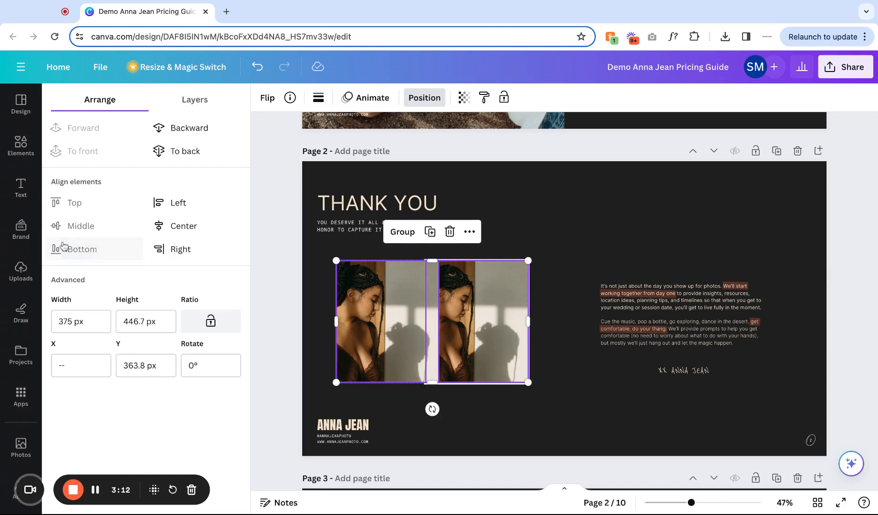
click(449, 431)
click(379, 298)
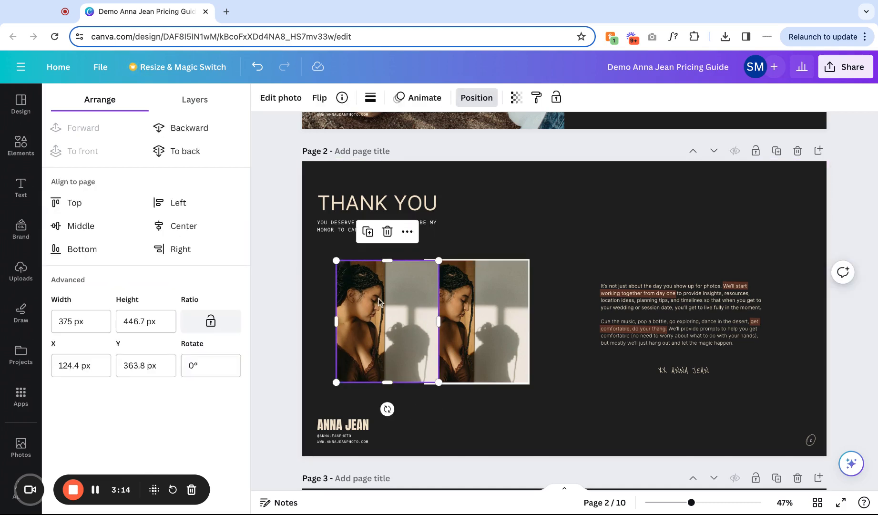
shift+click(334, 231)
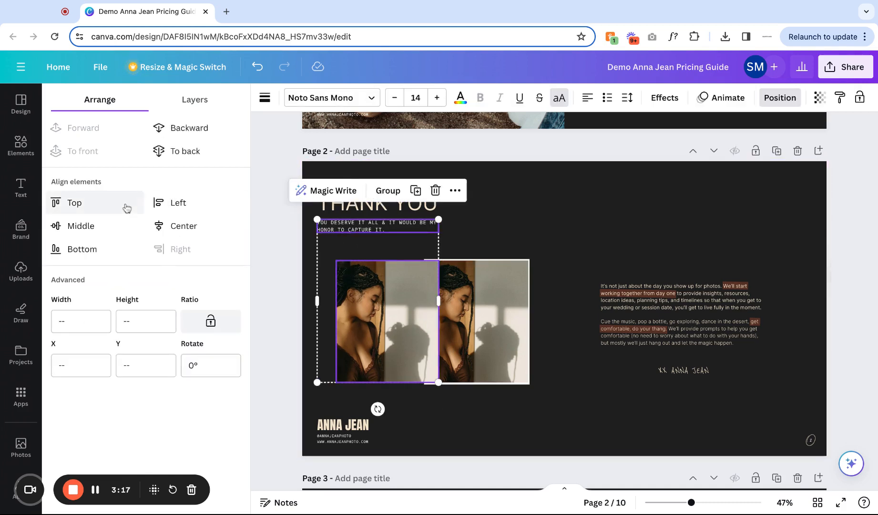
click(174, 202)
click(517, 216)
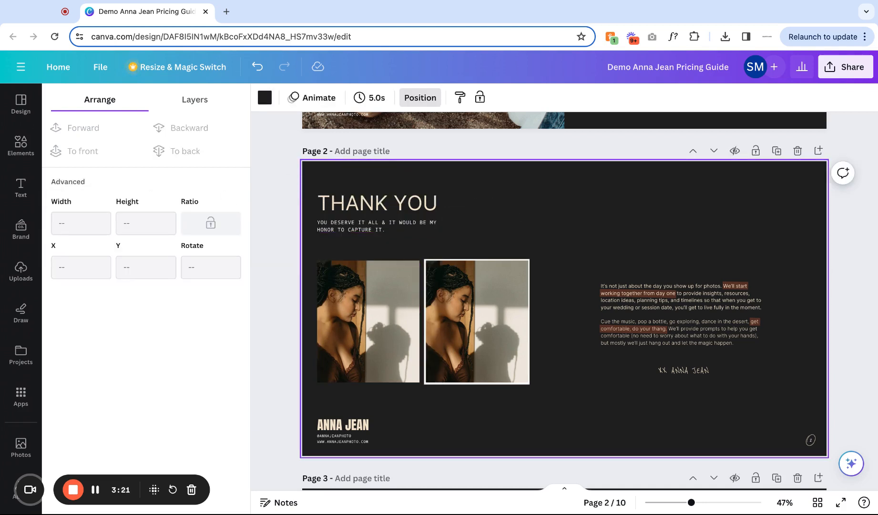
Delete the left portrait and undo the page 2 changes back to the original photo.
click(389, 310)
key(Delete)
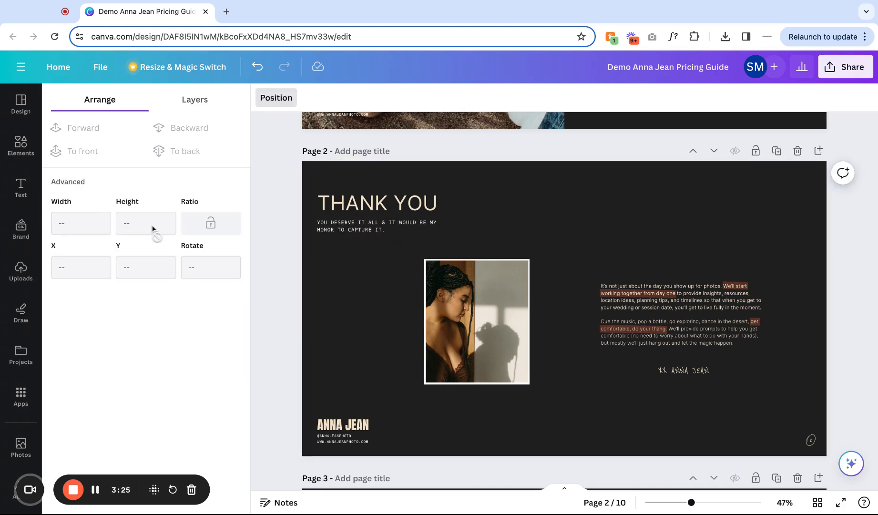
click(257, 67)
click(258, 67)
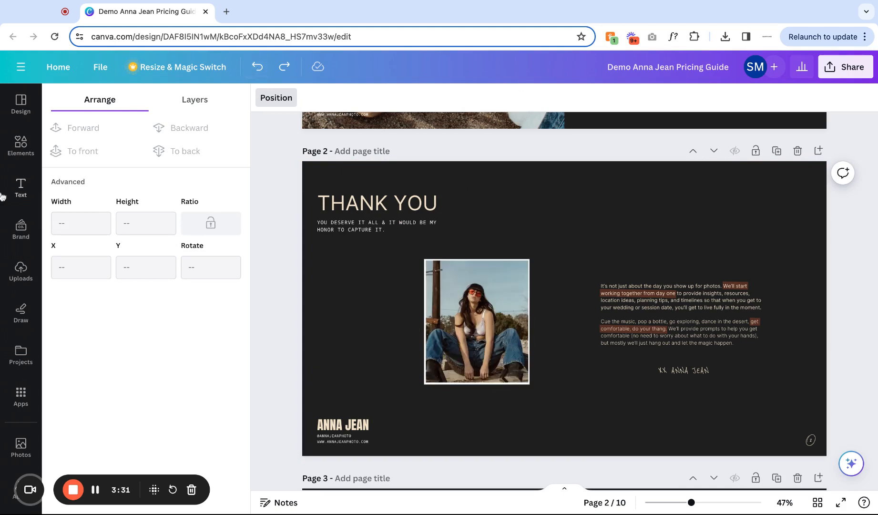
Add the beach chair photo to page 2, shrink it, and place it above the body text.
click(19, 270)
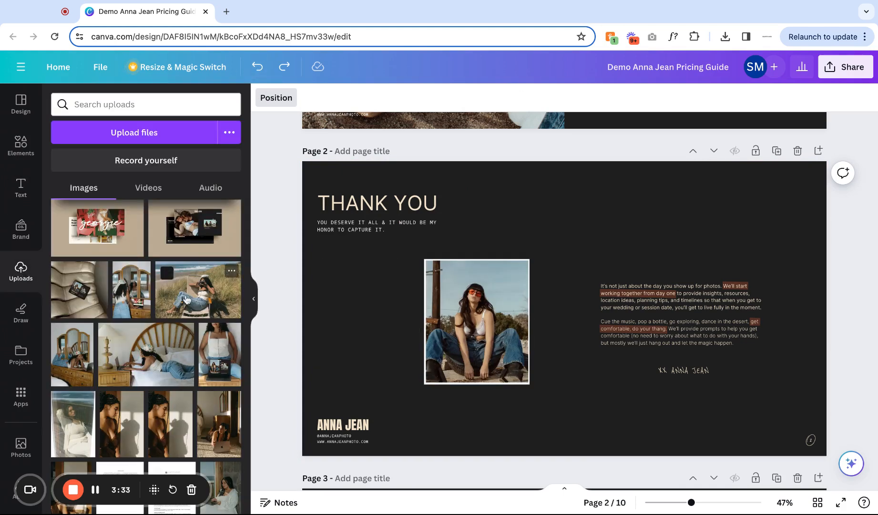
click(196, 288)
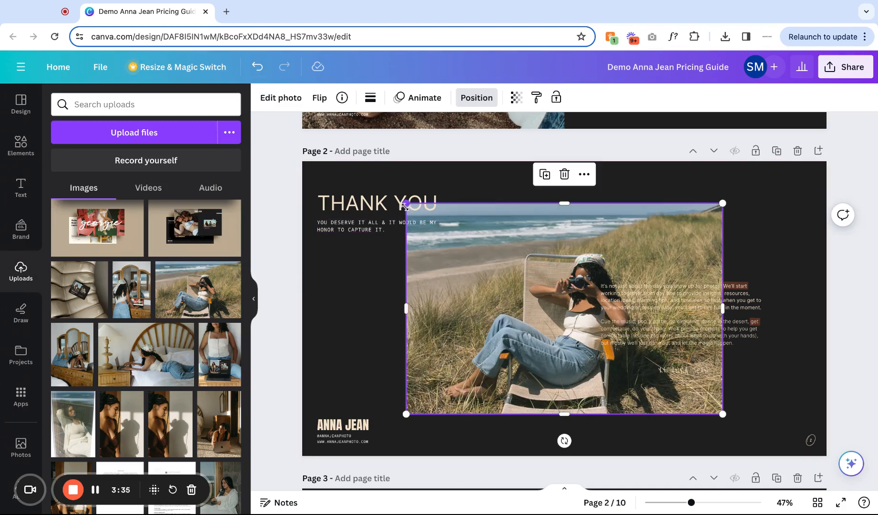
drag(406, 203, 542, 294)
drag(572, 382, 624, 248)
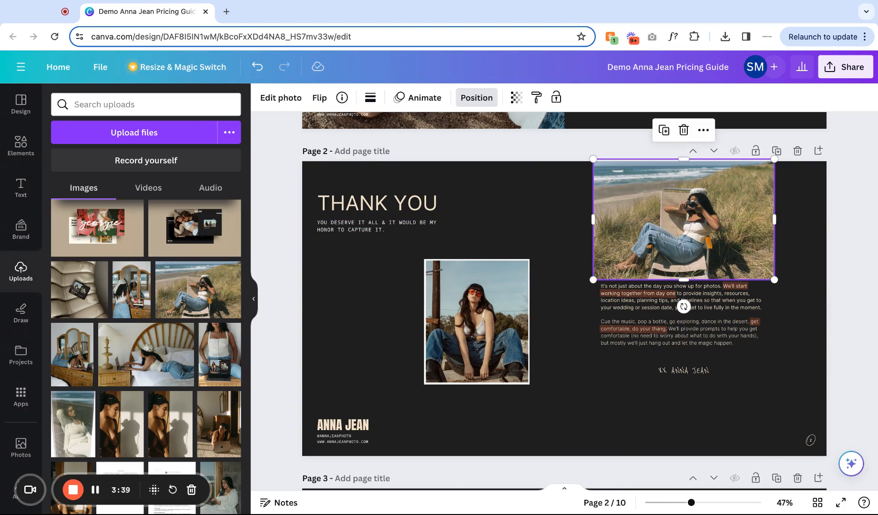
drag(774, 277, 585, 262)
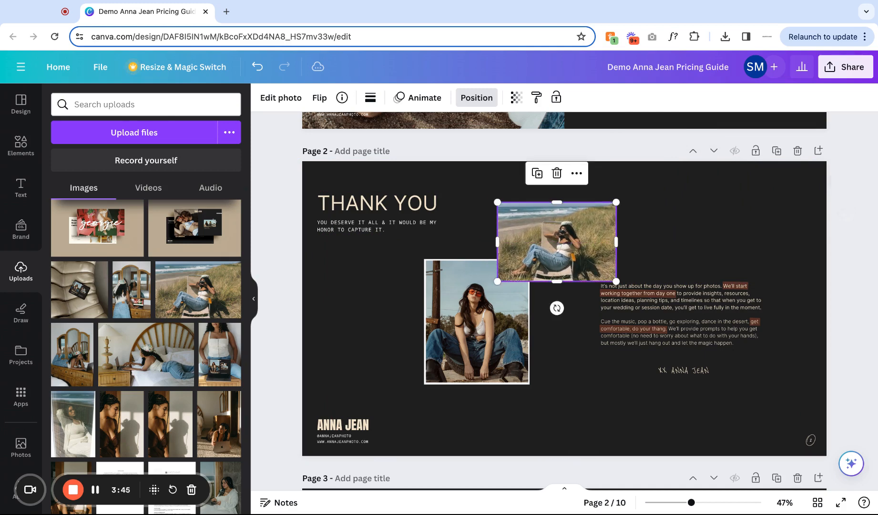
Try moving the body text block lower, undo the moves, and delete the beach chair photo.
click(680, 246)
drag(679, 246, 686, 421)
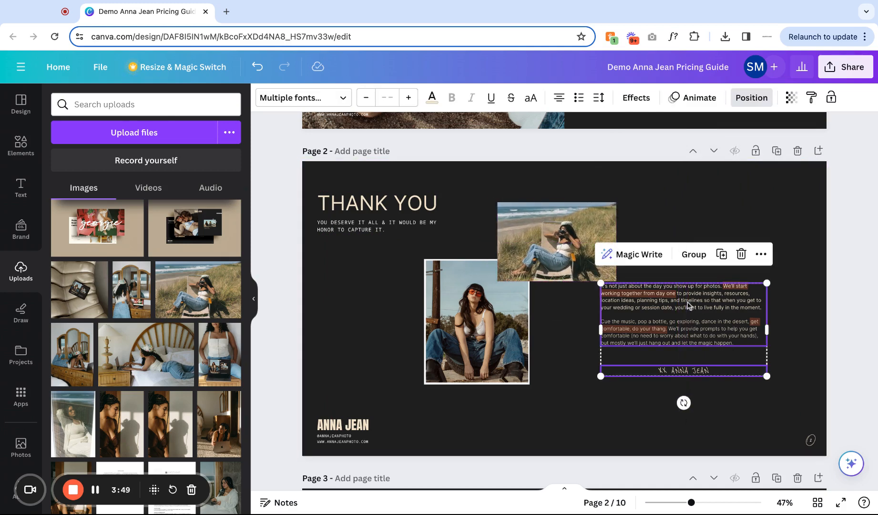
drag(688, 305, 687, 331)
key(super+z)
click(795, 394)
mouse_move(796, 395)
mouse_down()
mouse_move(695, 397)
mouse_move(654, 226)
mouse_move(796, 398)
mouse_up()
drag(681, 281, 682, 303)
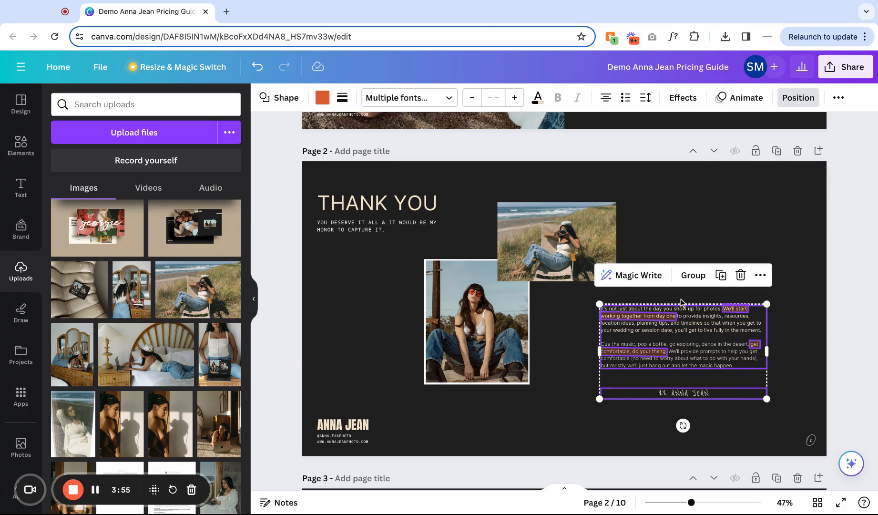
key(super+z)
click(578, 251)
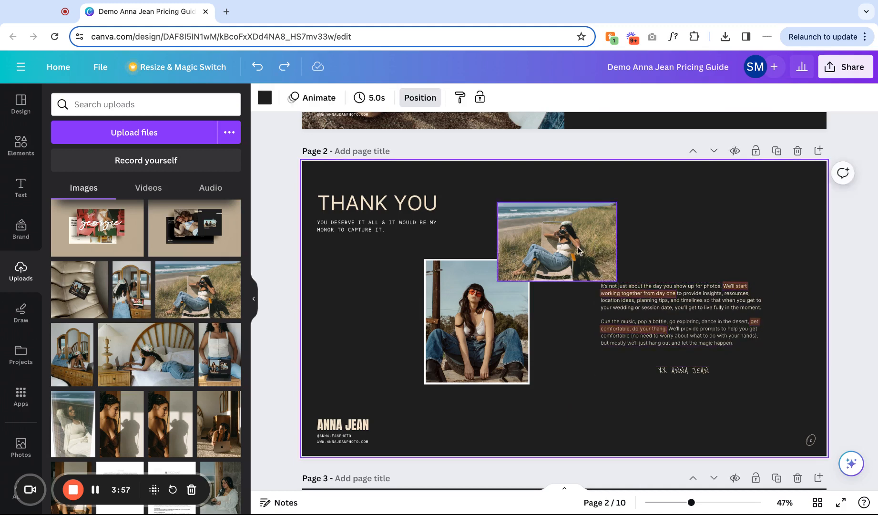
key(Delete)
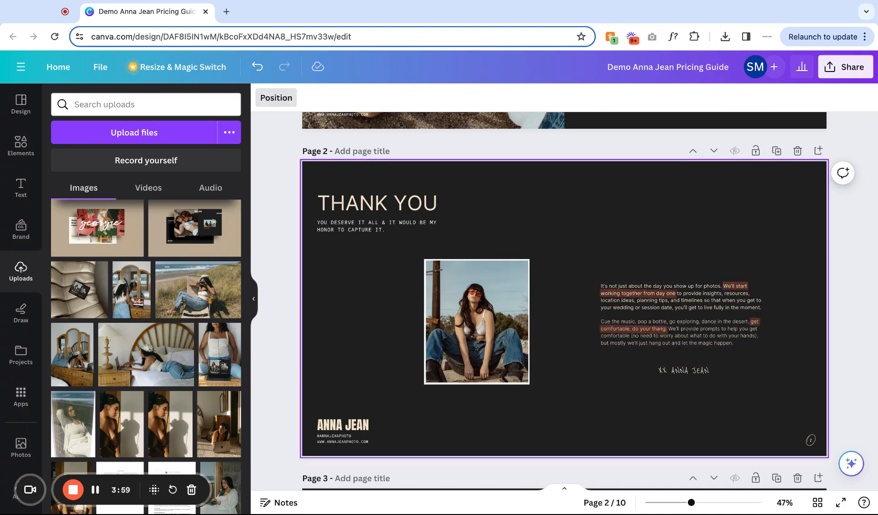
Replace the ANNA JEAN title on page 1 with YOUR NAME.
scroll(578, 258, down, 2)
scroll(578, 257, up, 1)
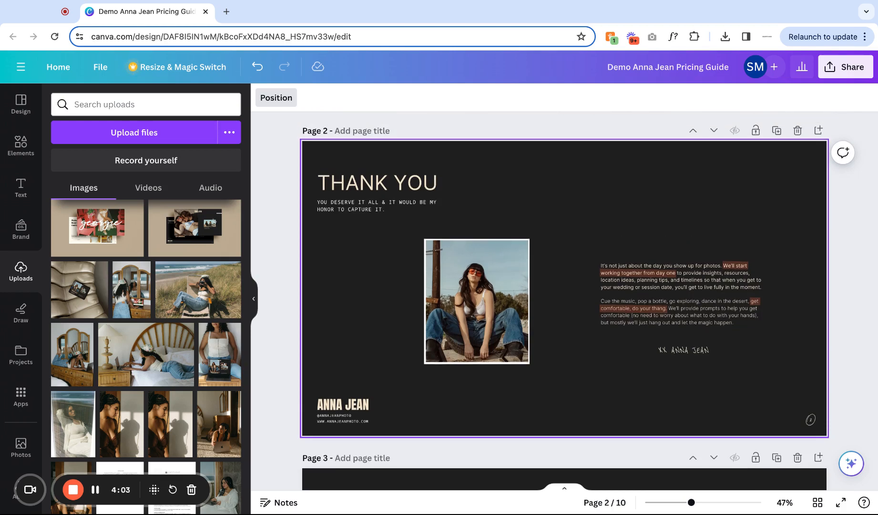
scroll(578, 257, up, 7)
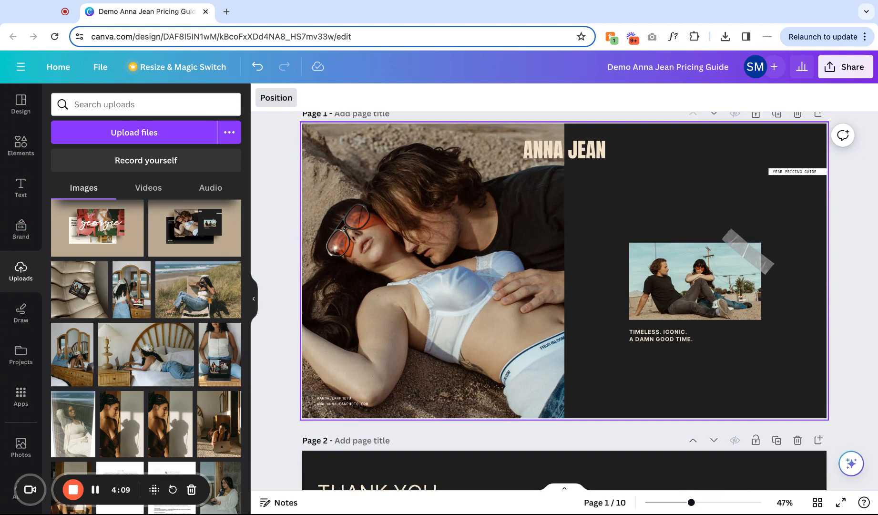
click(589, 155)
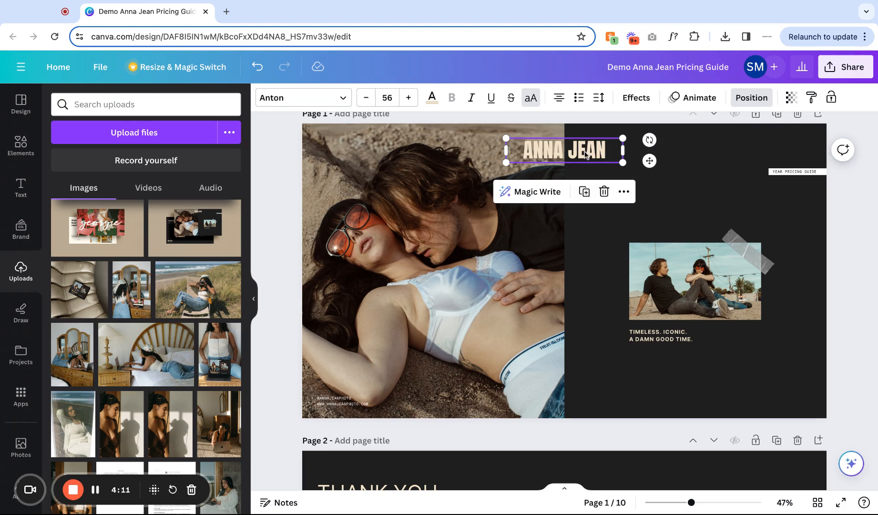
click(585, 151)
text(YOUR NAME)
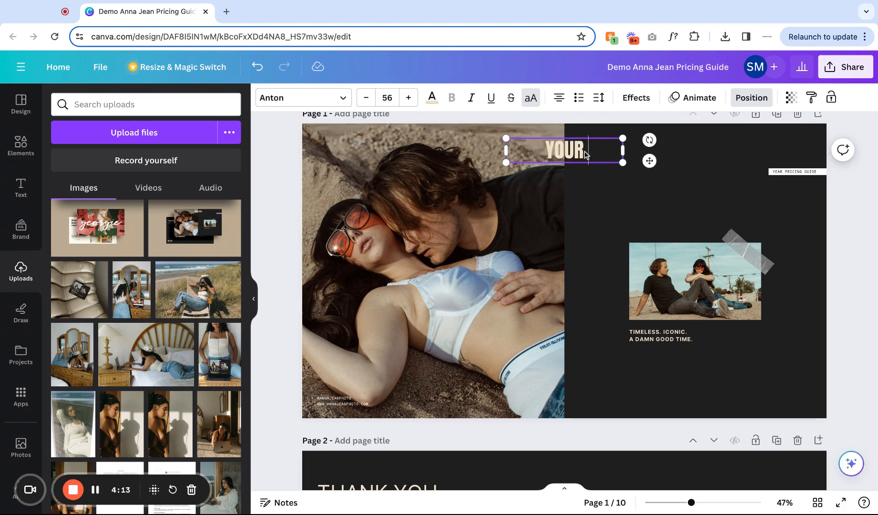
Browse the font options for the page 1 title without changing the font.
click(597, 192)
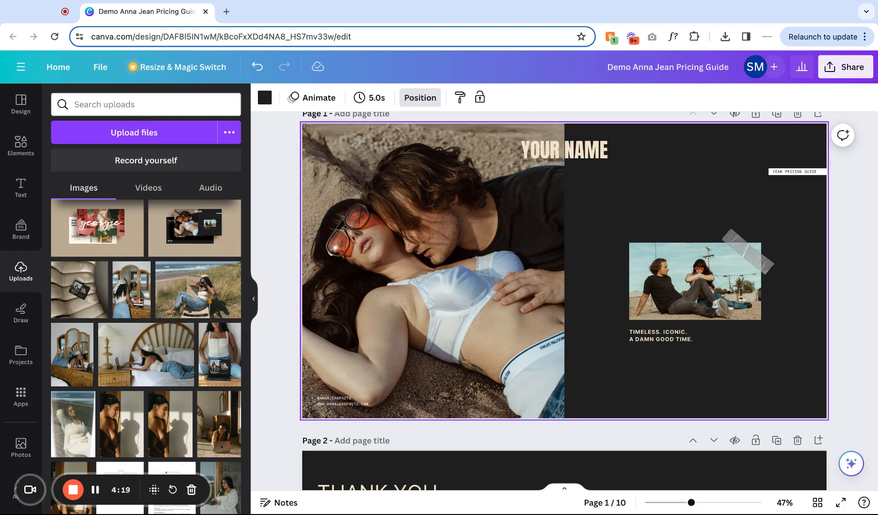
click(564, 150)
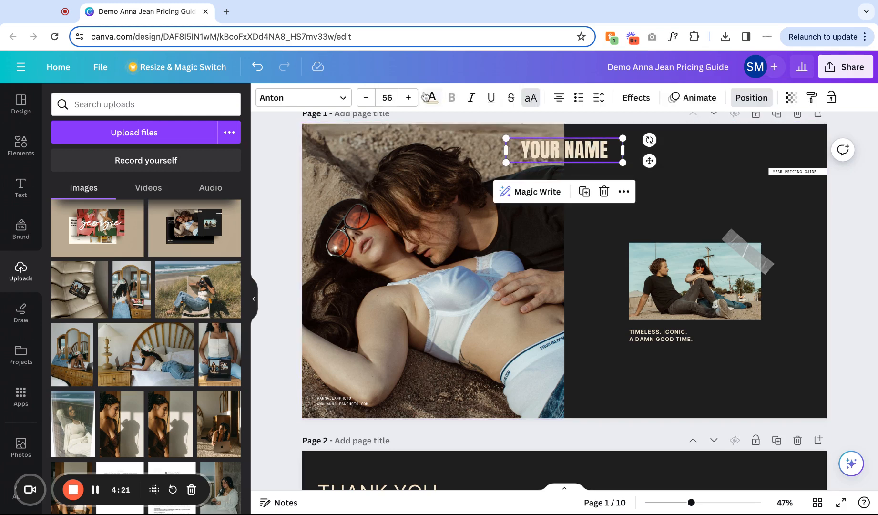
click(343, 98)
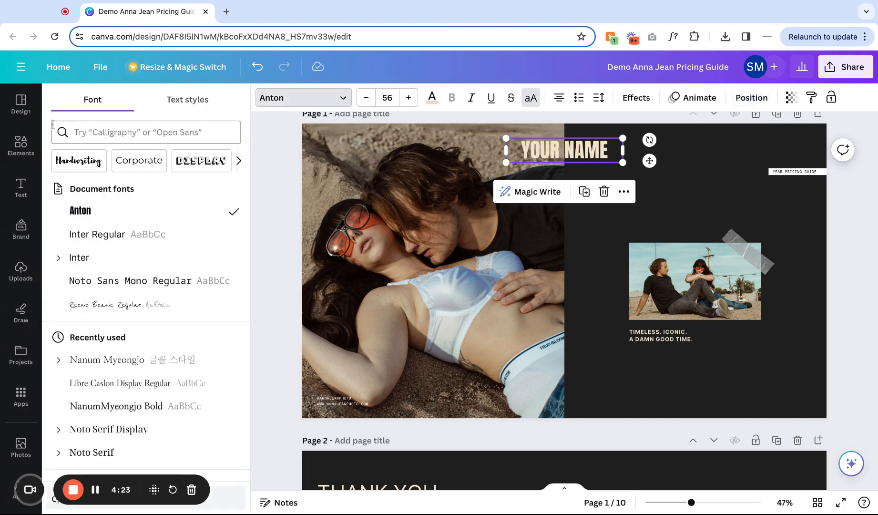
click(96, 130)
click(63, 134)
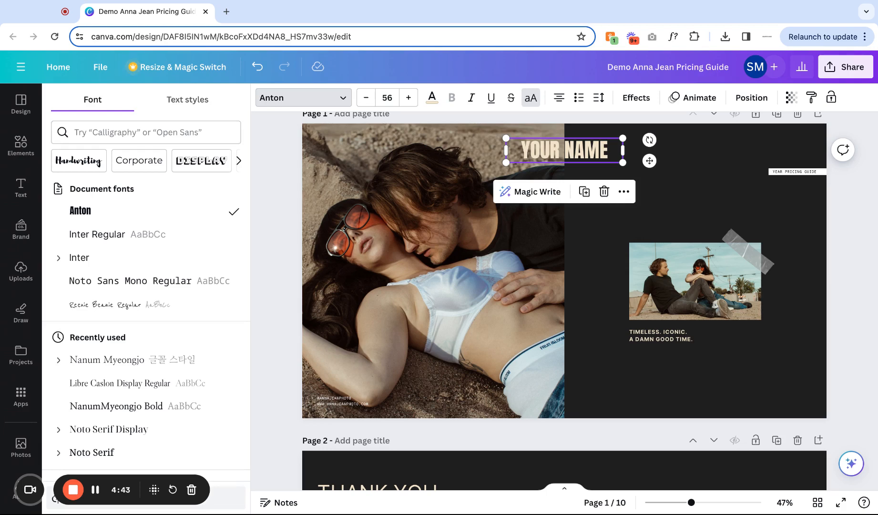
click(337, 98)
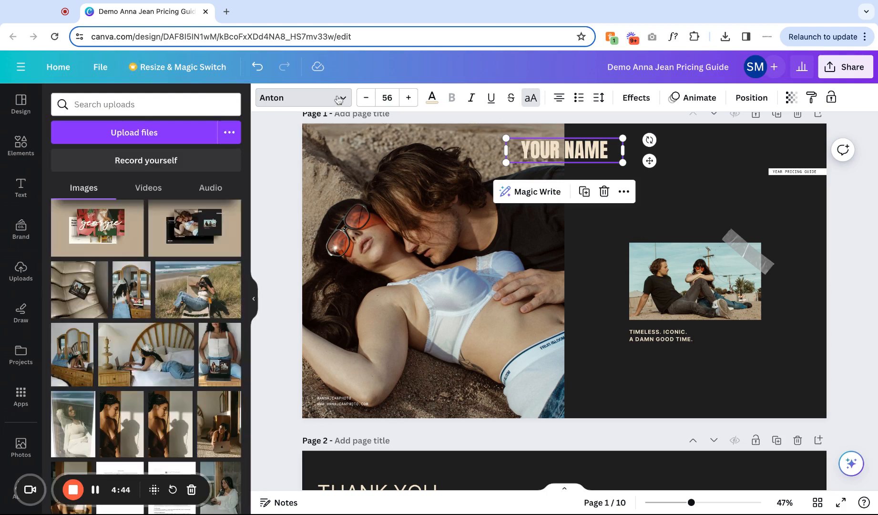
Try enlarging the title's font size to 72, then undo and step the size back to 56.
click(388, 97)
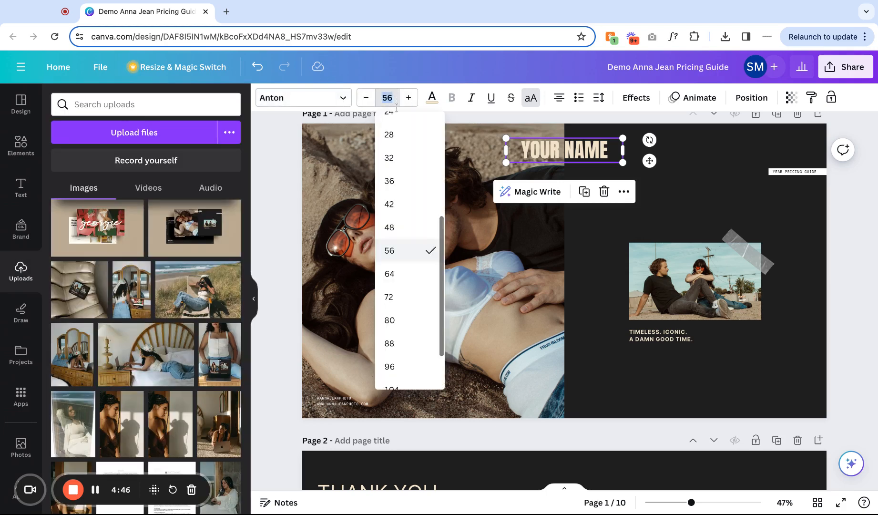
click(414, 298)
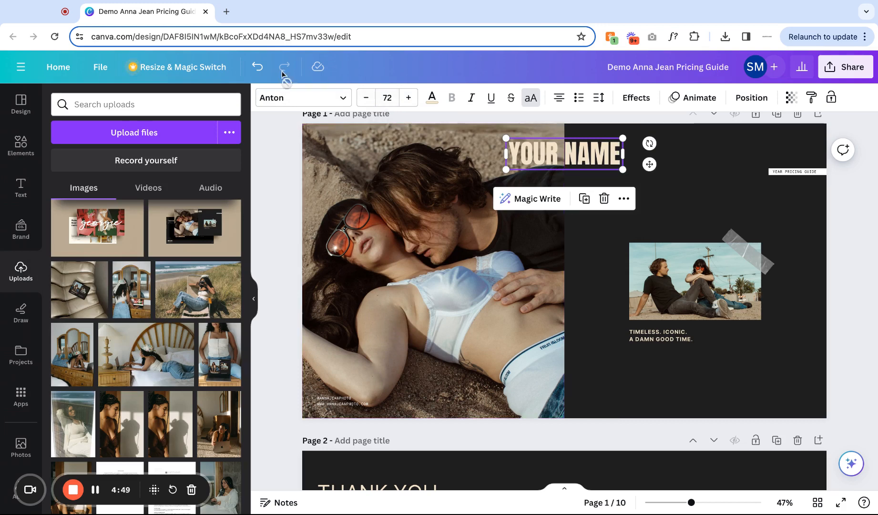
click(257, 66)
click(409, 99)
click(408, 99)
click(408, 100)
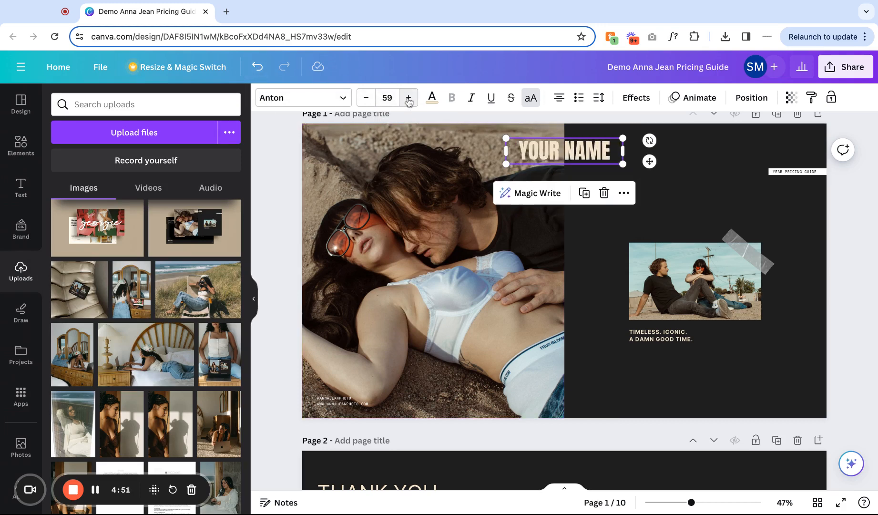
click(366, 97)
click(366, 98)
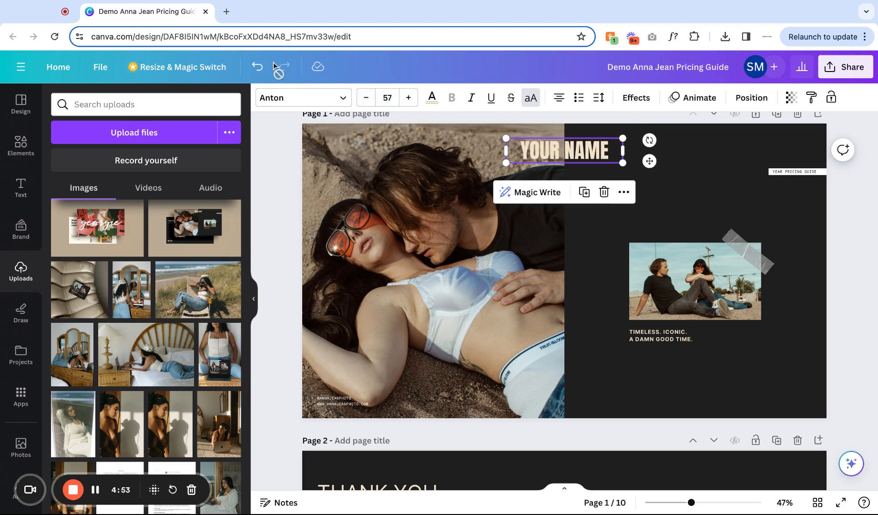
click(367, 98)
Try recolouring the title orange, then beige, then custom browns #A47E35 and #7D5811.
click(432, 97)
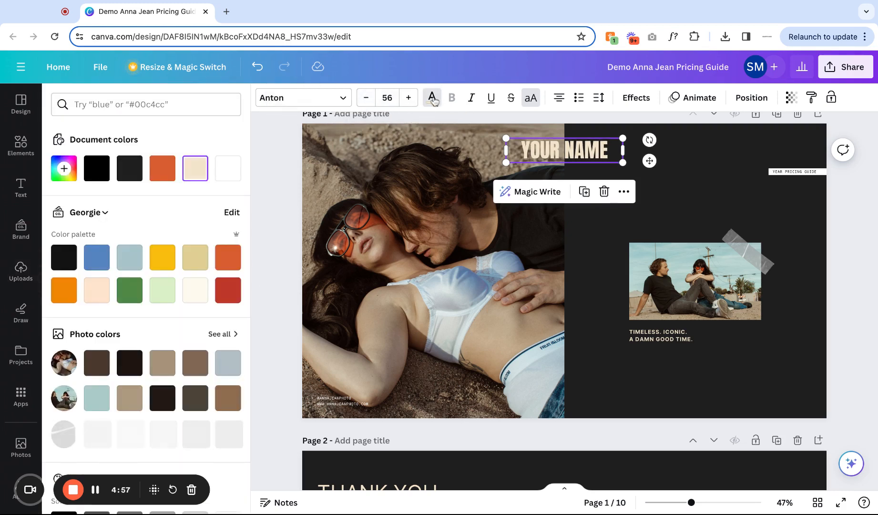
click(163, 169)
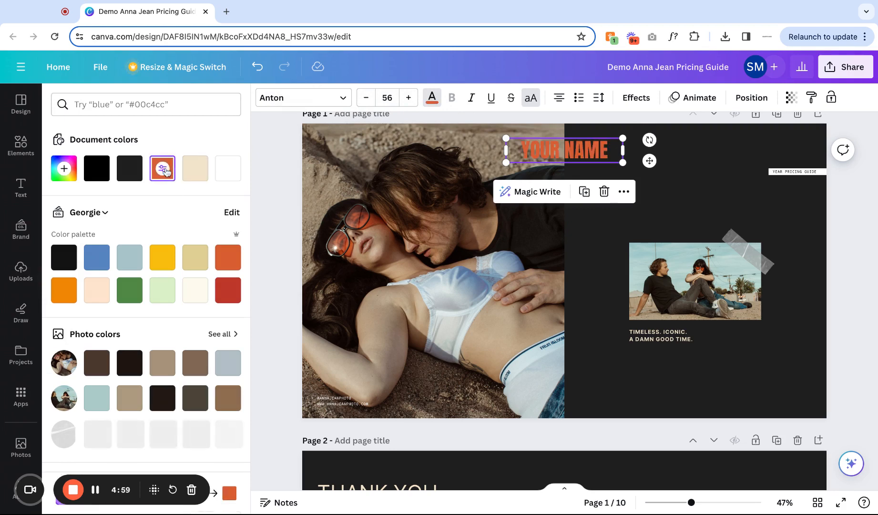
click(195, 168)
click(64, 168)
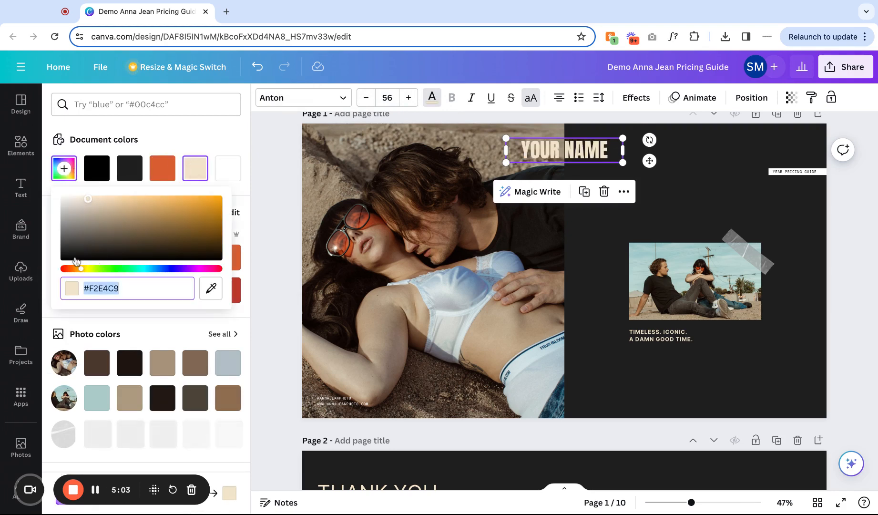
drag(89, 205, 200, 228)
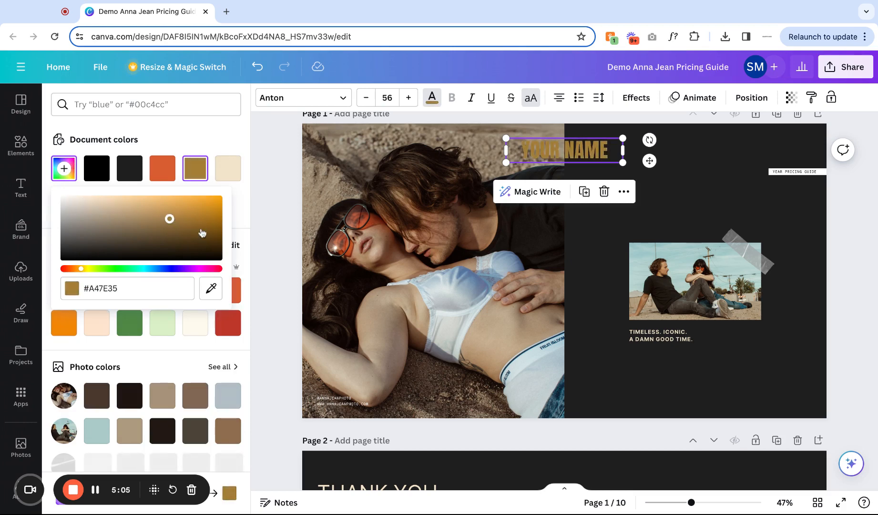
click(123, 288)
click(138, 288)
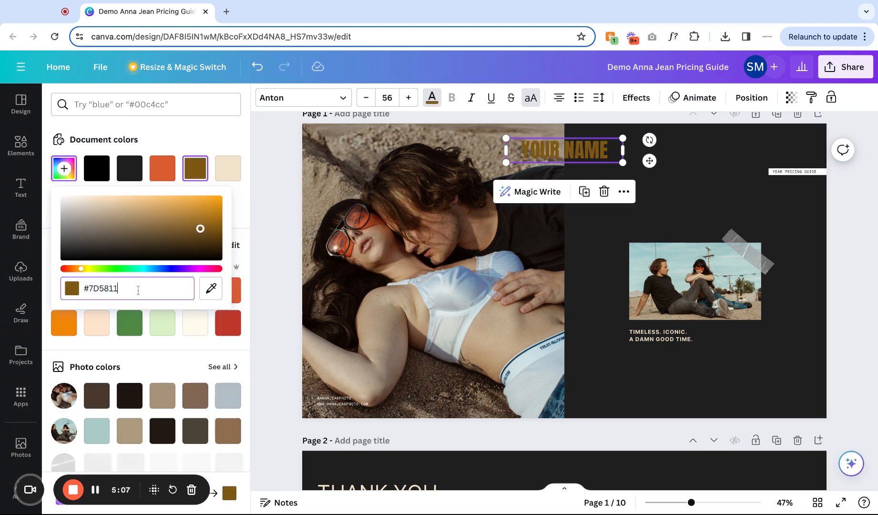
double_click(138, 289)
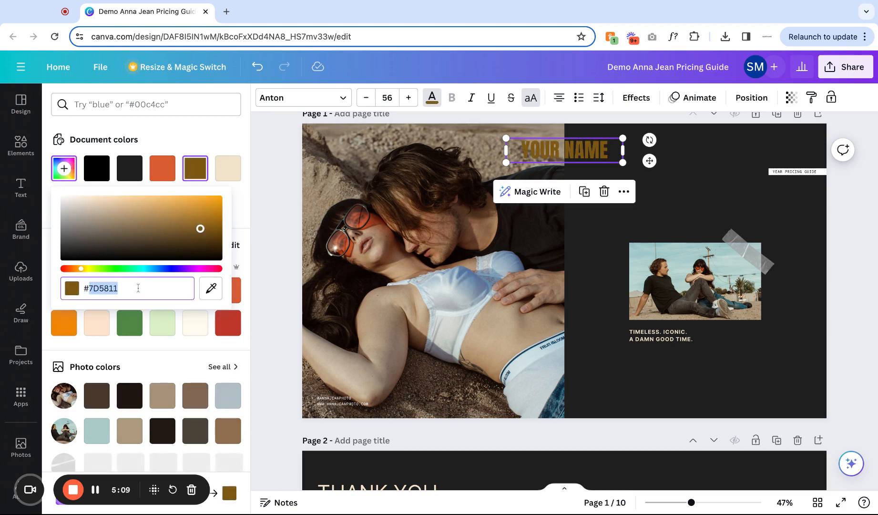
Try sampling title colours from the photos with the eyedropper, ending on #AFCFCA.
click(211, 287)
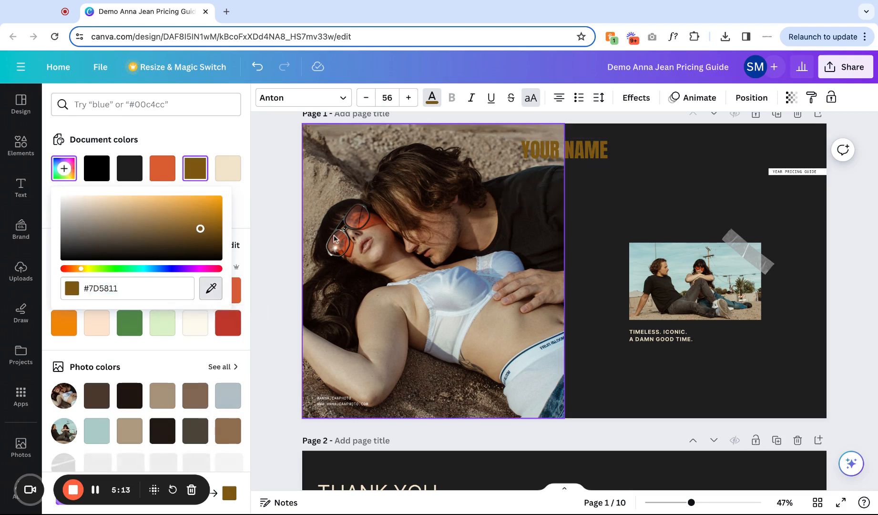
click(364, 215)
click(272, 222)
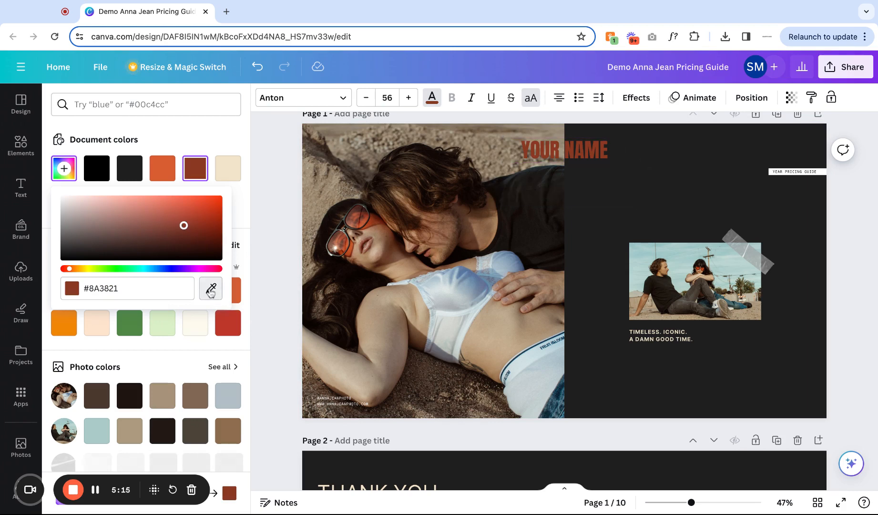
click(405, 183)
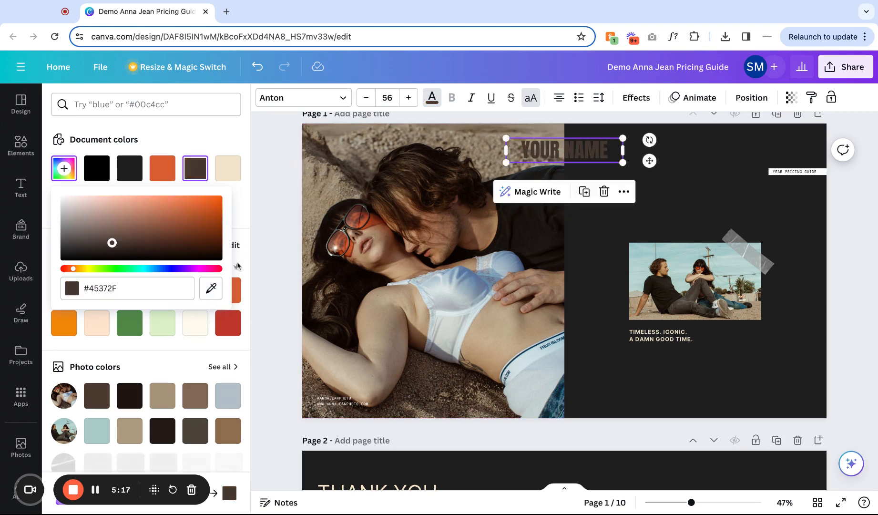
click(210, 281)
click(310, 179)
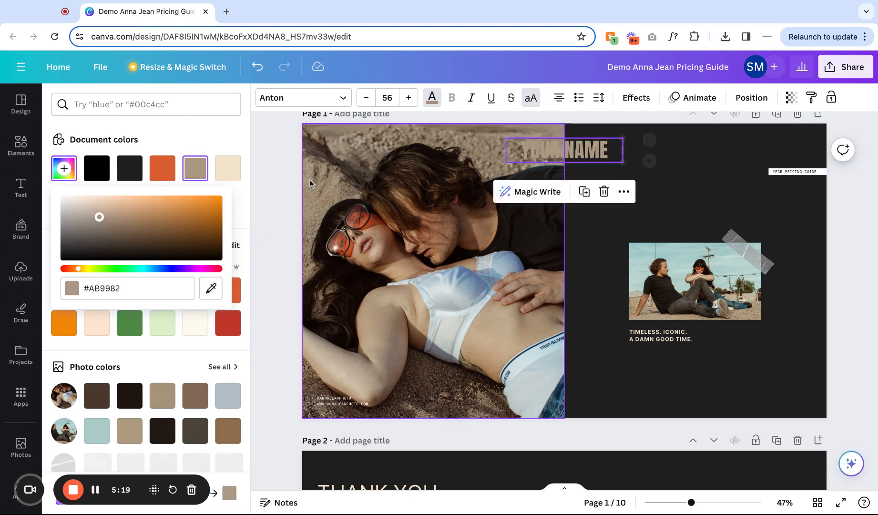
click(210, 288)
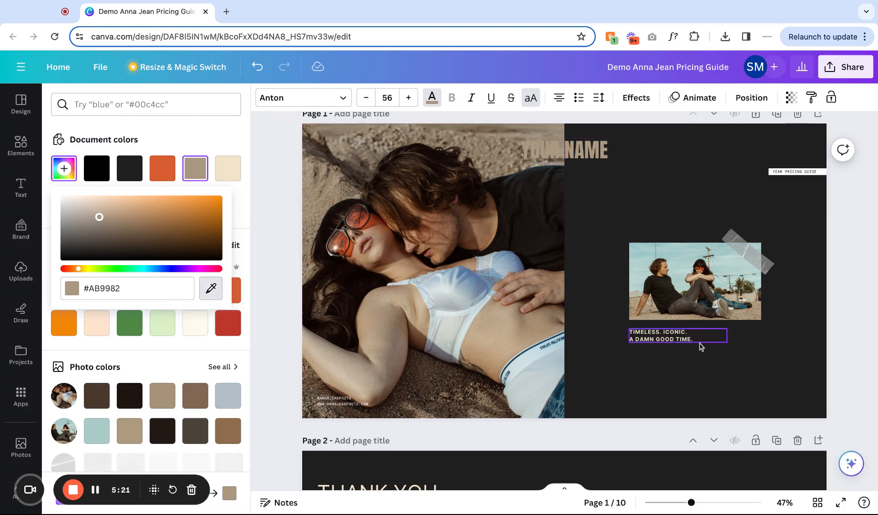
click(691, 253)
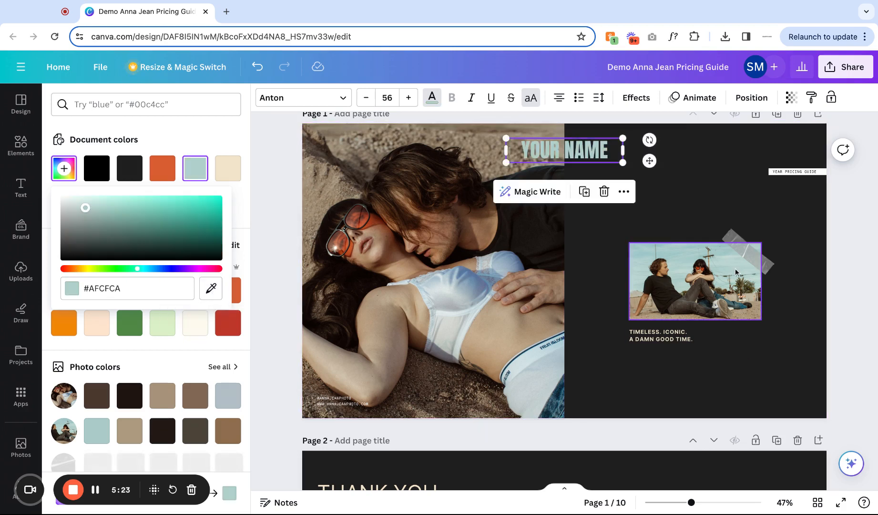
click(682, 201)
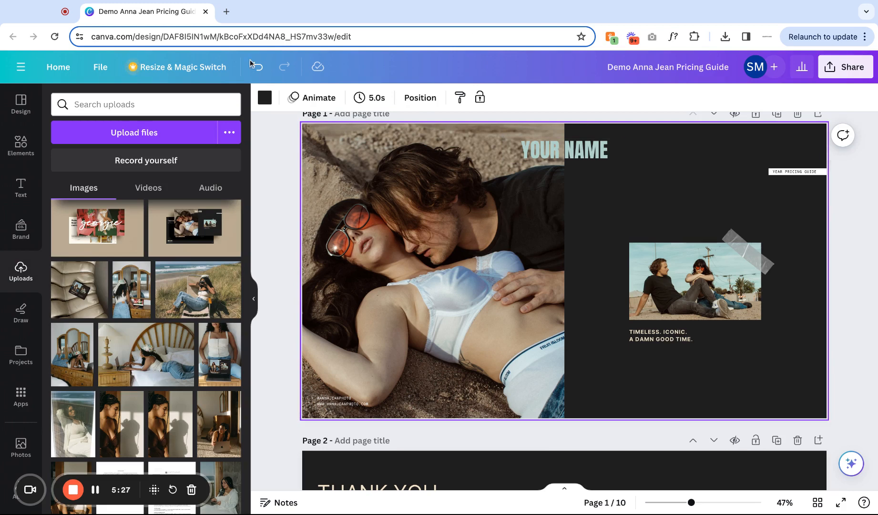
Undo the title's colour and text changes back to the original ANNA JEAN title.
click(257, 67)
click(257, 67)
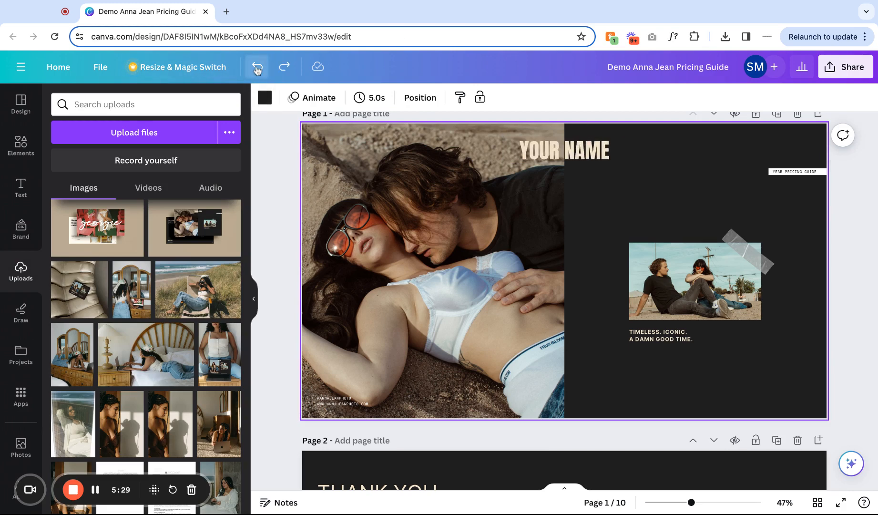
click(257, 68)
click(257, 68)
click(256, 68)
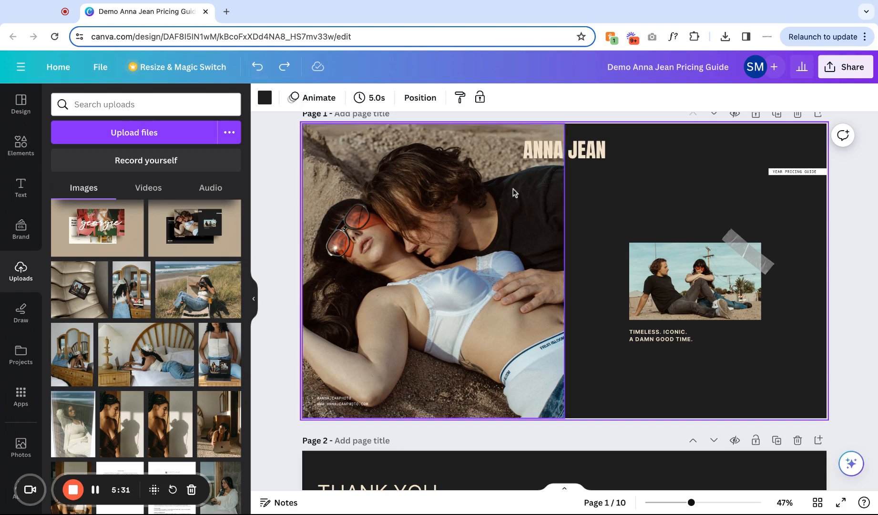
Try italic and lowercase styling on the ANNA JEAN title, toggling each back off.
click(533, 159)
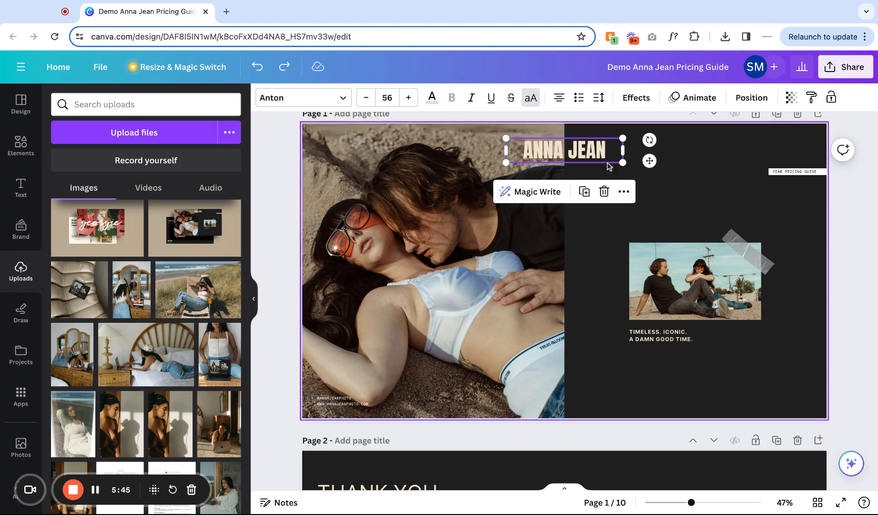
click(472, 100)
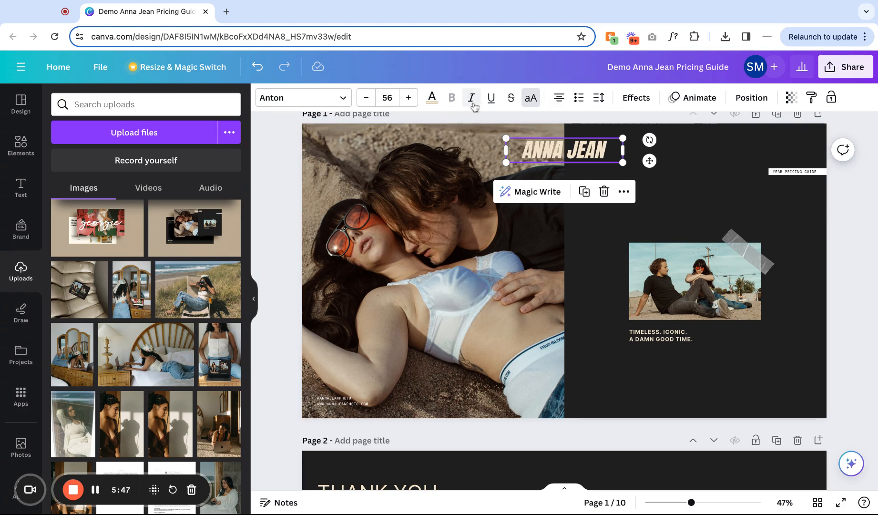
click(473, 102)
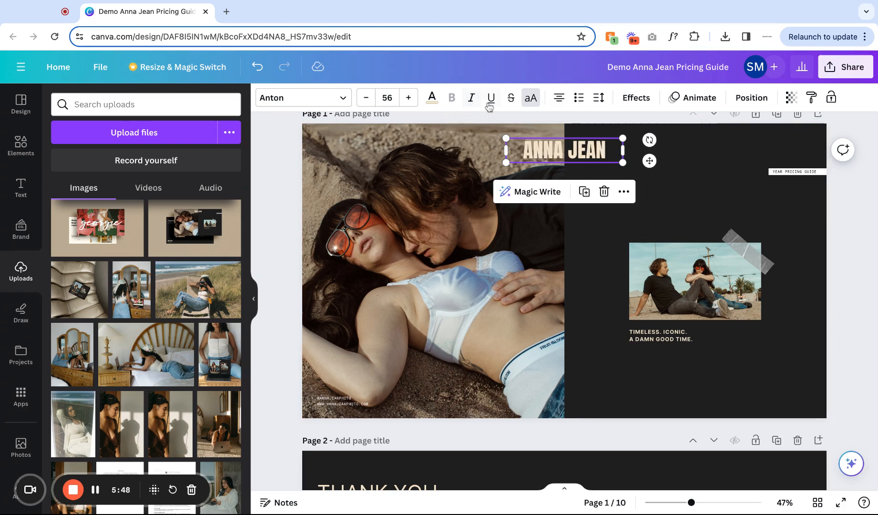
click(530, 102)
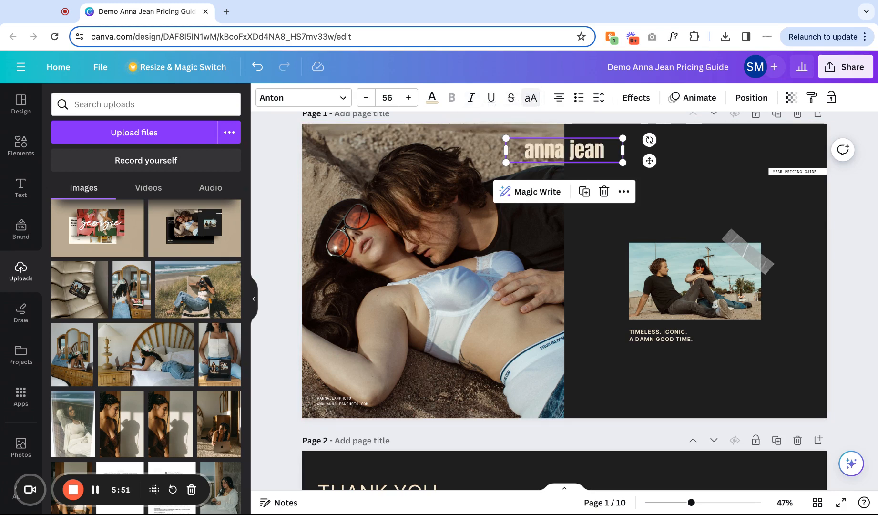
click(530, 99)
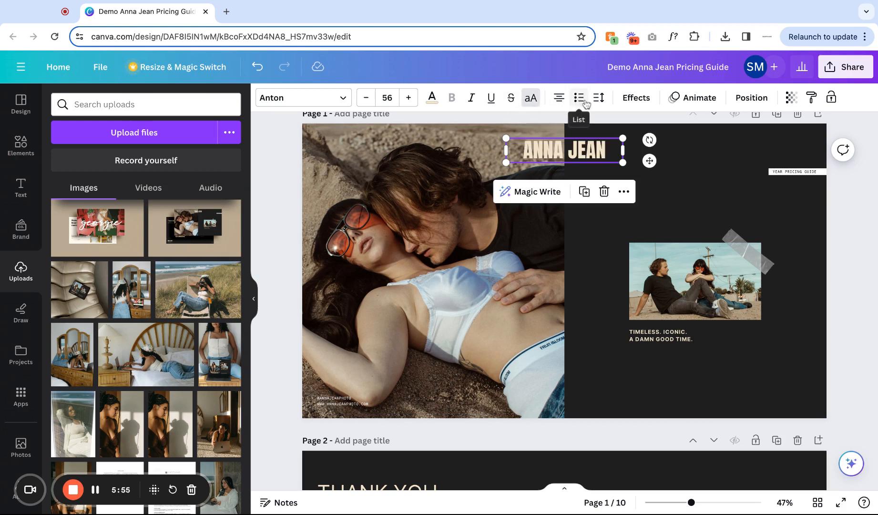
Delete the beach chair photo from page 2.
click(600, 98)
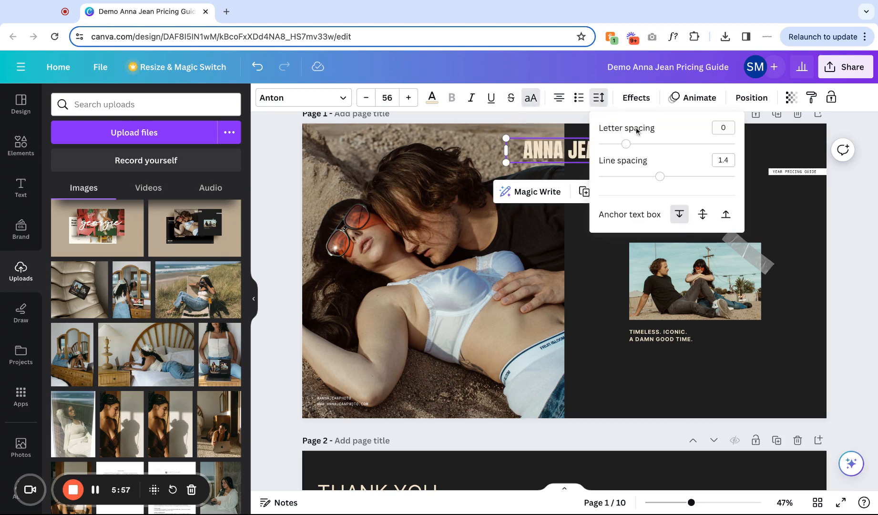
scroll(580, 241, down, 6)
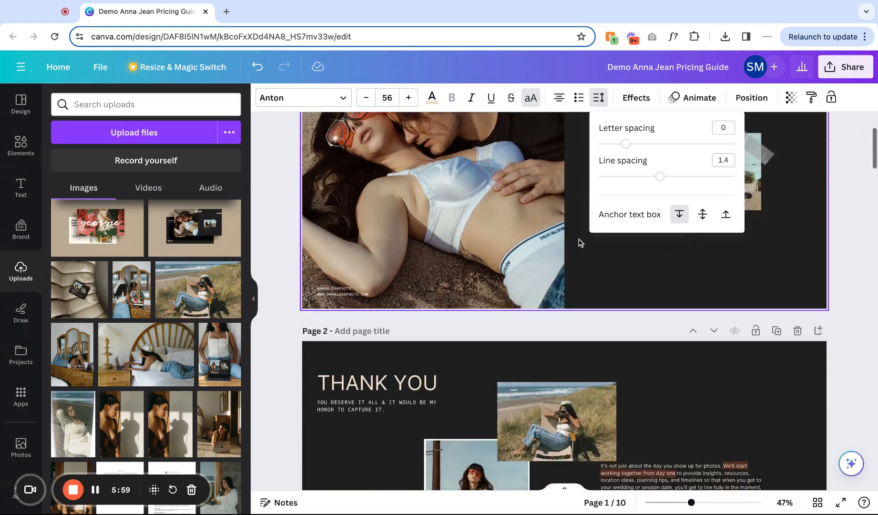
click(697, 340)
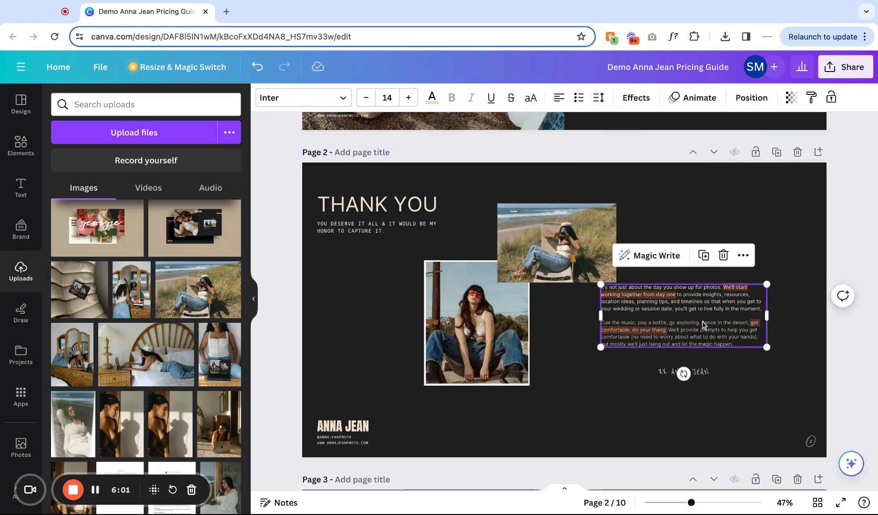
click(563, 247)
key(Delete)
Try aligning the ANNA JEAN title to the page's vertical middle, then undo the move.
scroll(563, 247, up, 3)
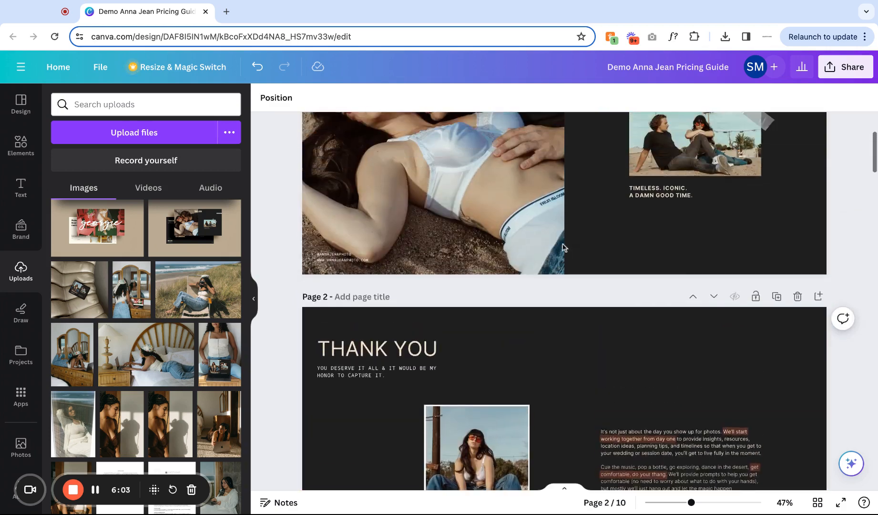
scroll(563, 247, up, 3)
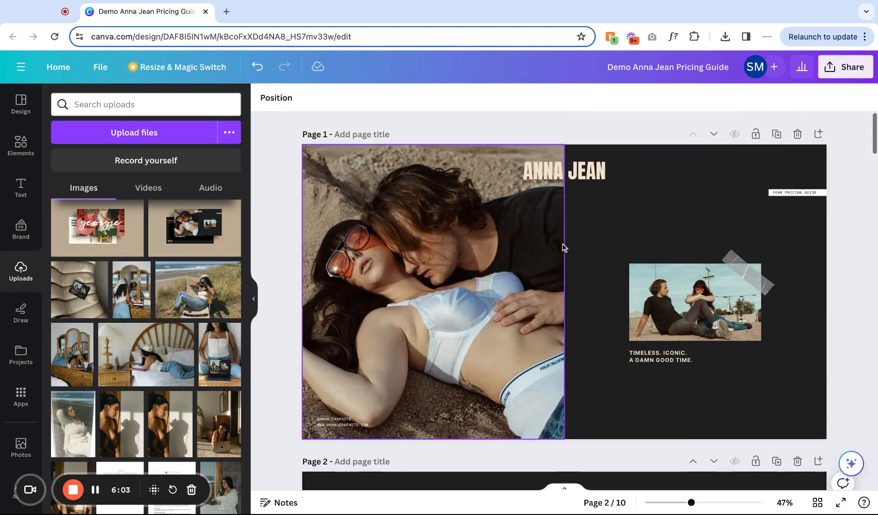
click(571, 180)
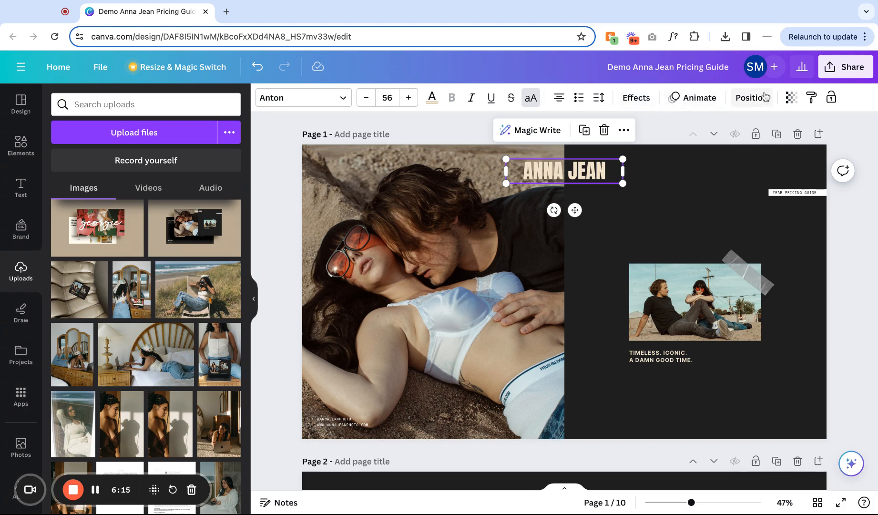
click(752, 98)
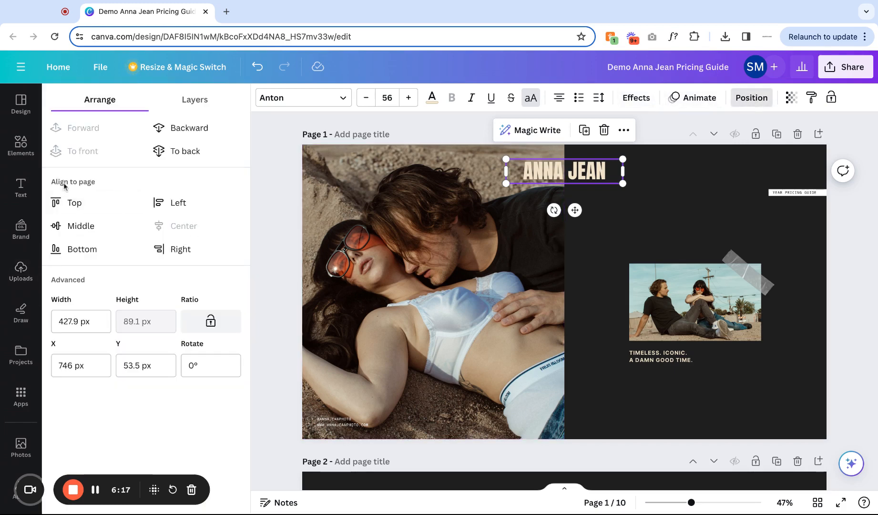
click(73, 233)
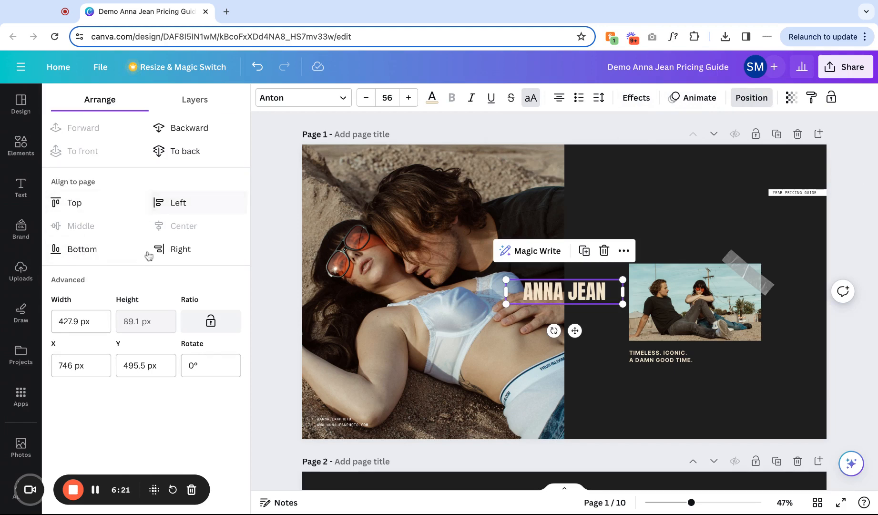
click(257, 66)
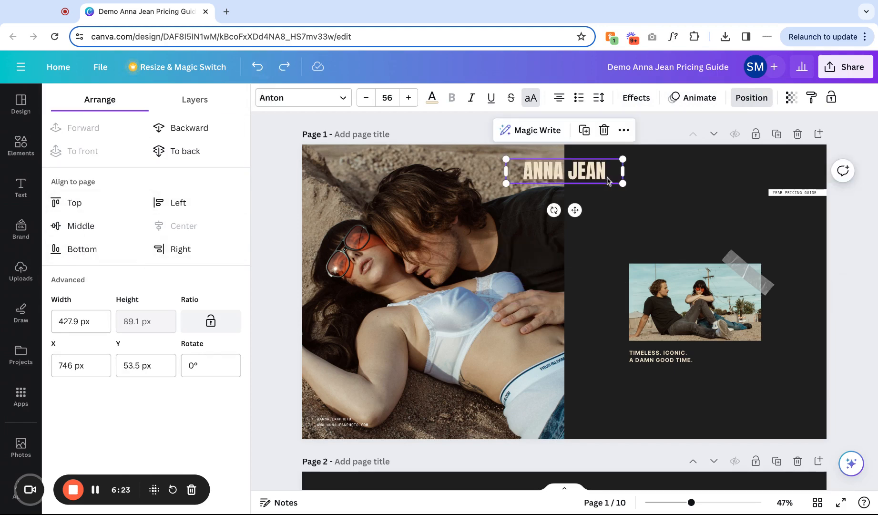
Try moving the YEAR PRICING GUIDE label to the cover's bottom-right corner, then undo the move.
click(697, 214)
click(775, 193)
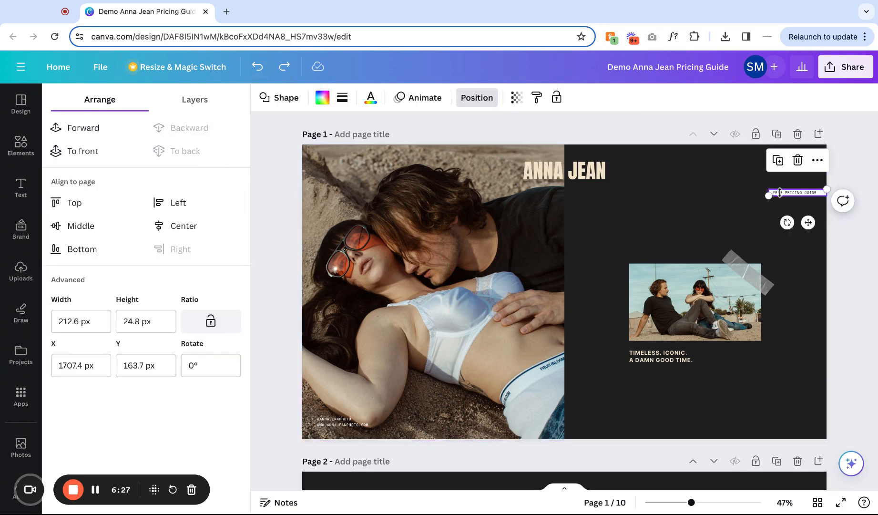
click(786, 249)
click(781, 193)
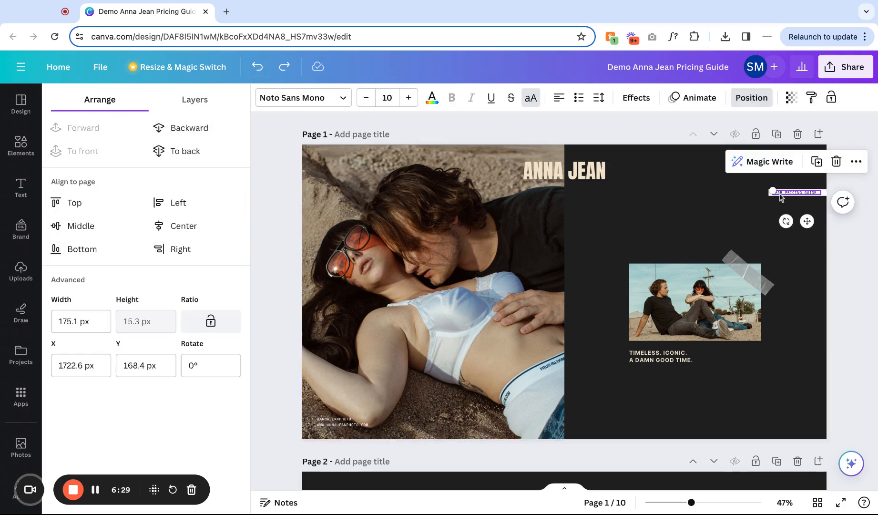
click(667, 229)
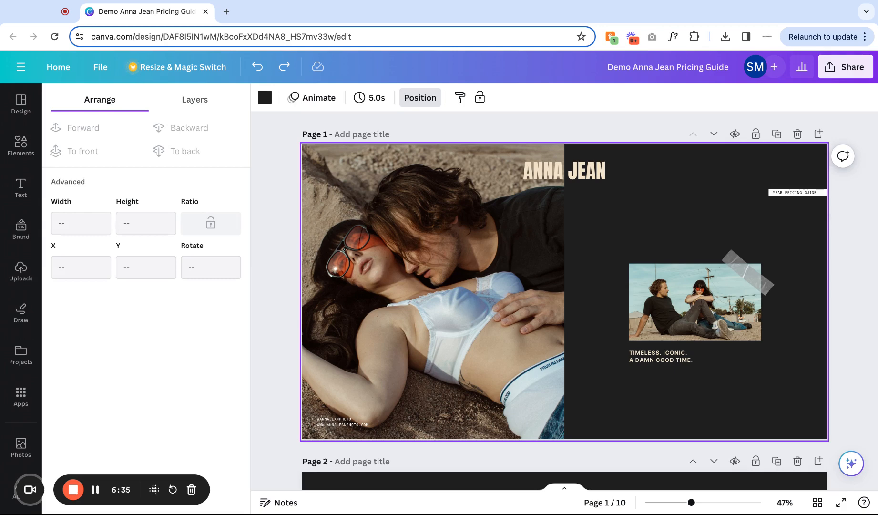
click(792, 193)
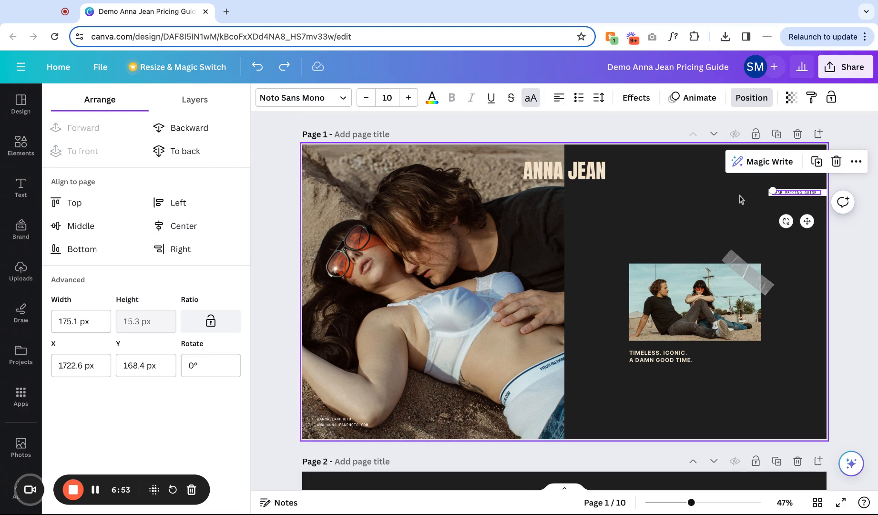
drag(738, 181, 814, 452)
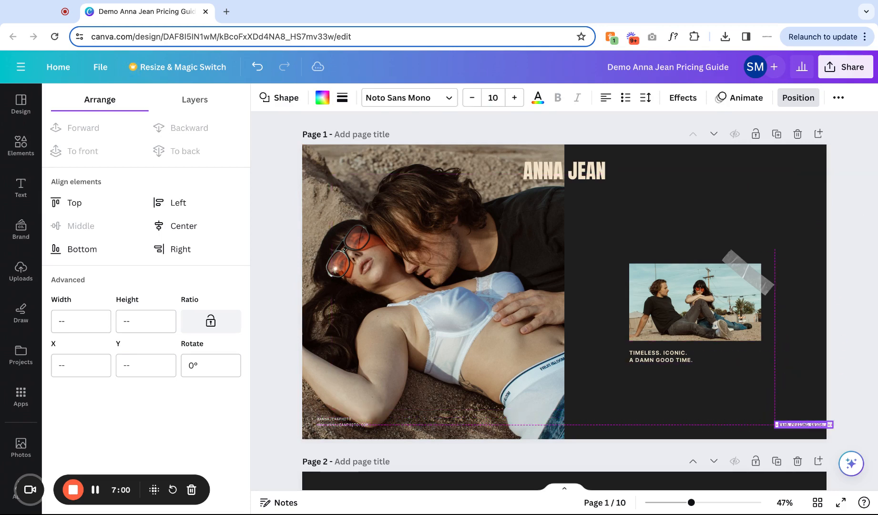
click(792, 340)
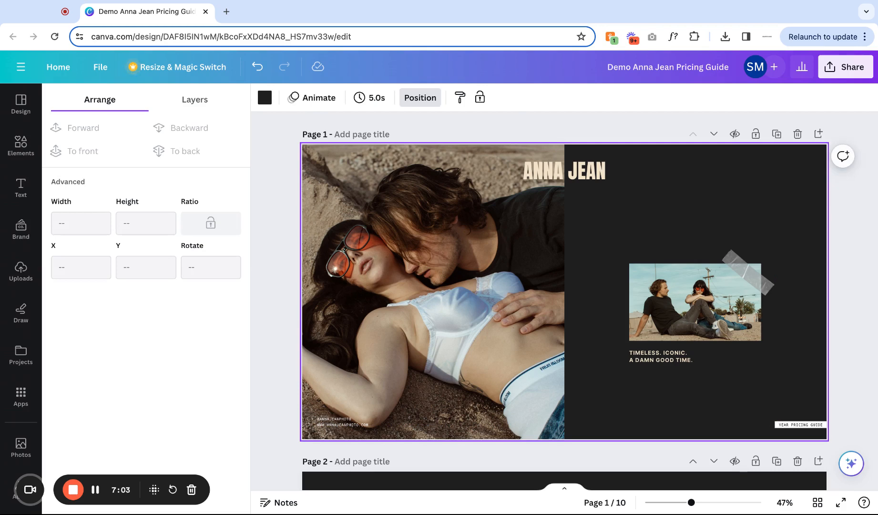
click(257, 68)
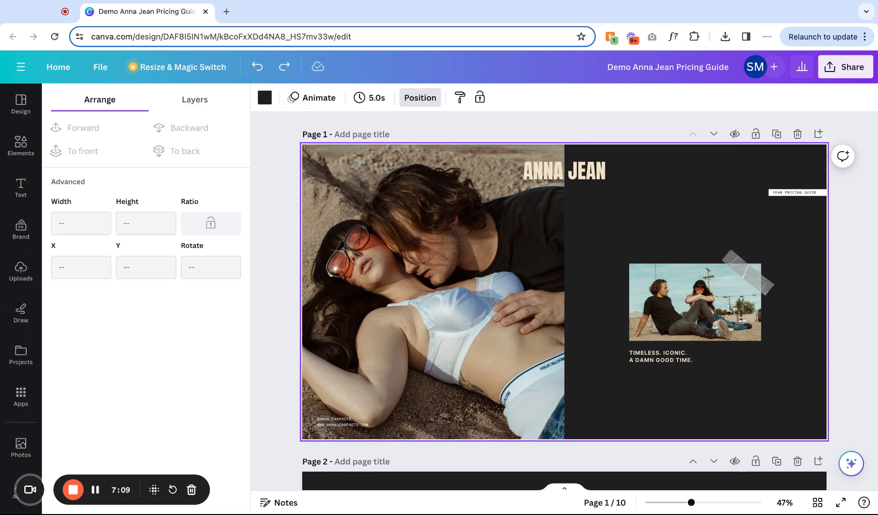
Try adding a white duplicate of the YEAR PRICING GUIDE label below the tagline, then delete the copy.
click(787, 194)
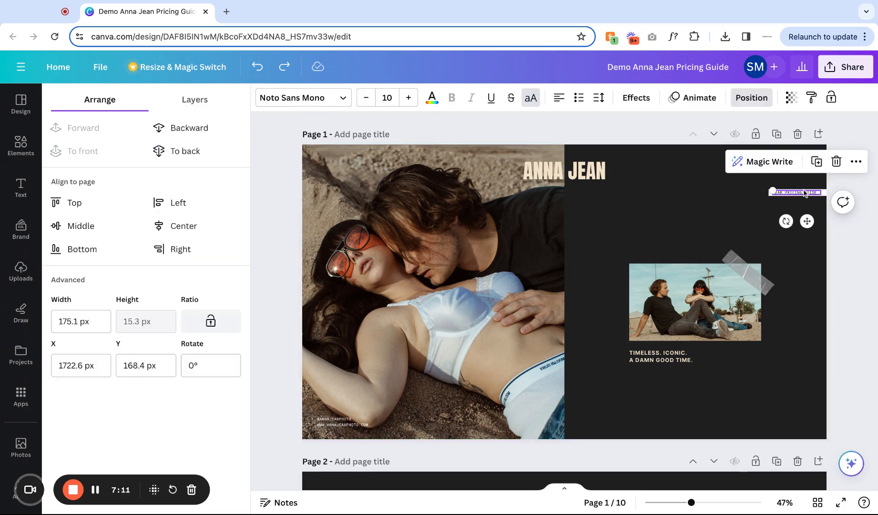
click(857, 162)
click(795, 208)
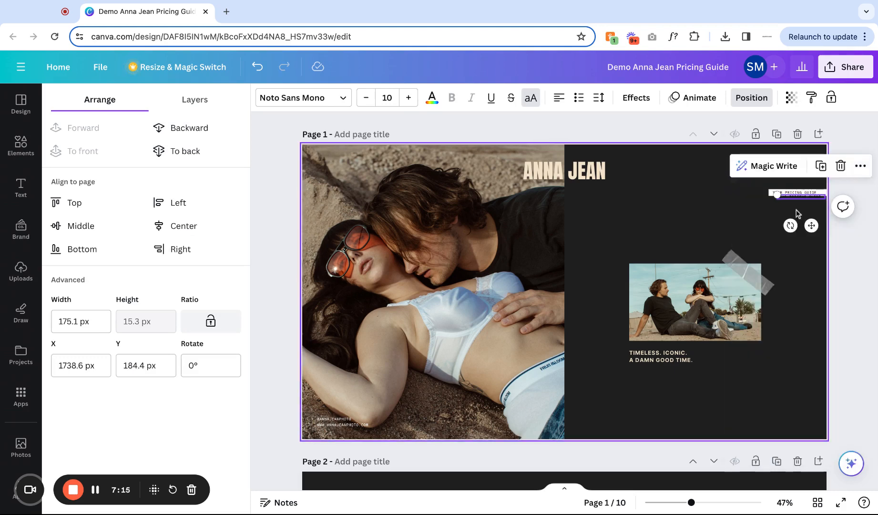
drag(811, 225, 657, 247)
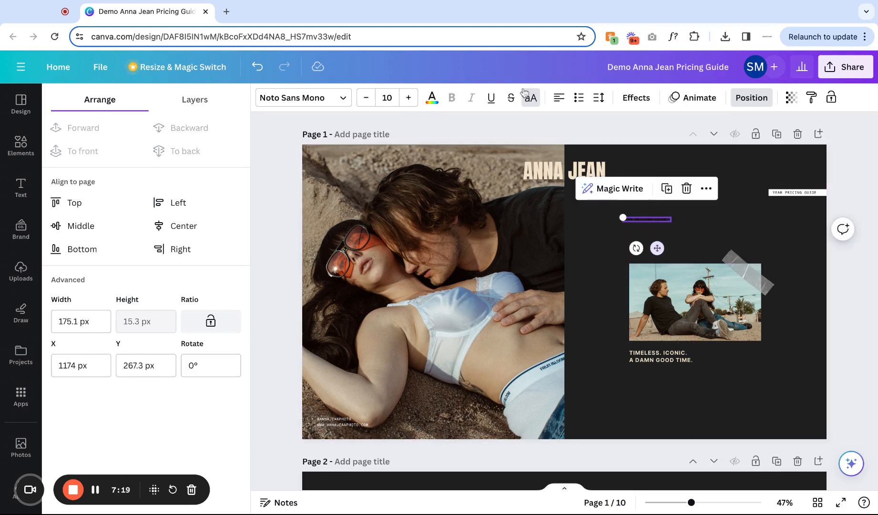
click(438, 98)
click(227, 167)
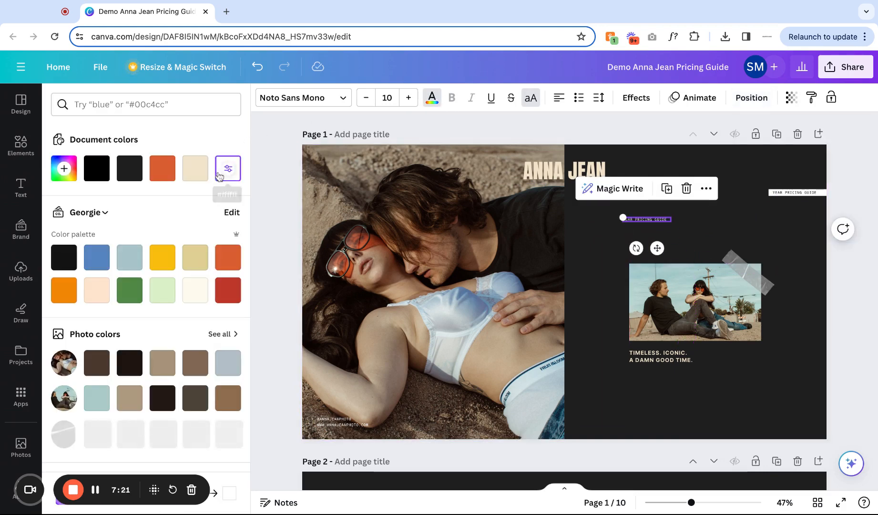
click(679, 237)
click(656, 220)
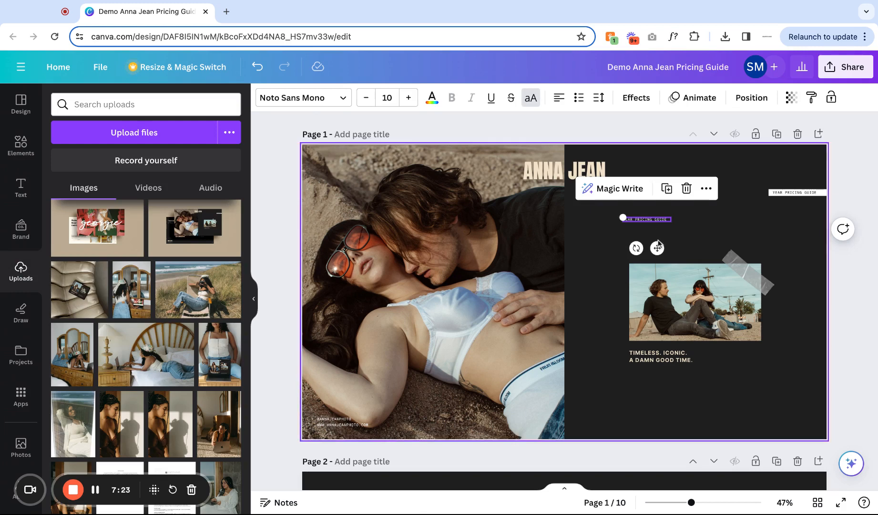
drag(657, 248, 709, 395)
click(747, 408)
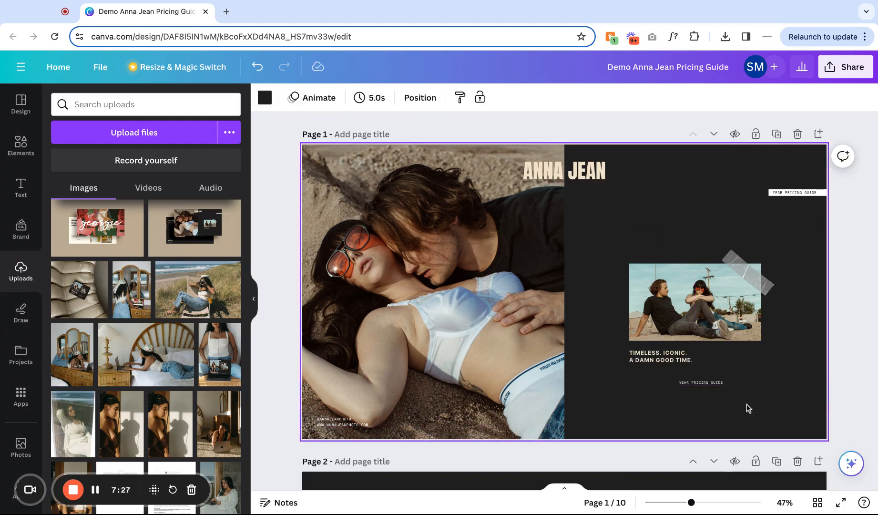
click(705, 383)
key(Delete)
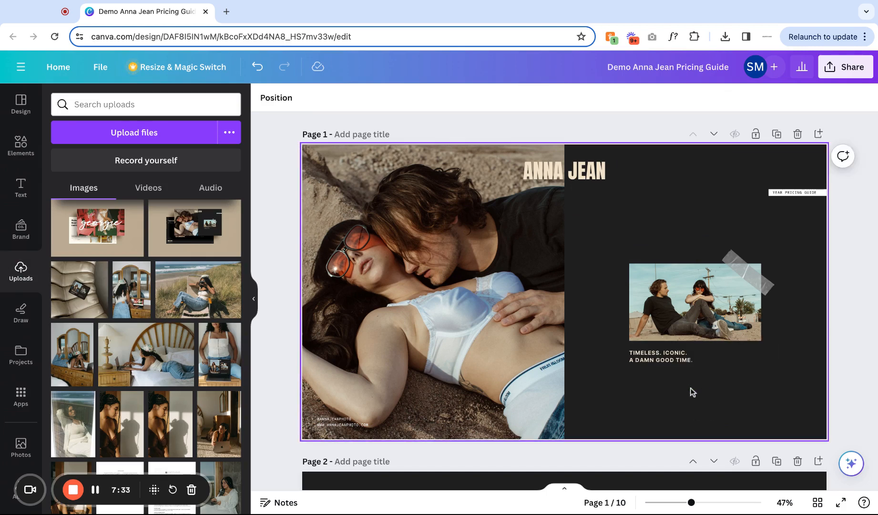
click(693, 392)
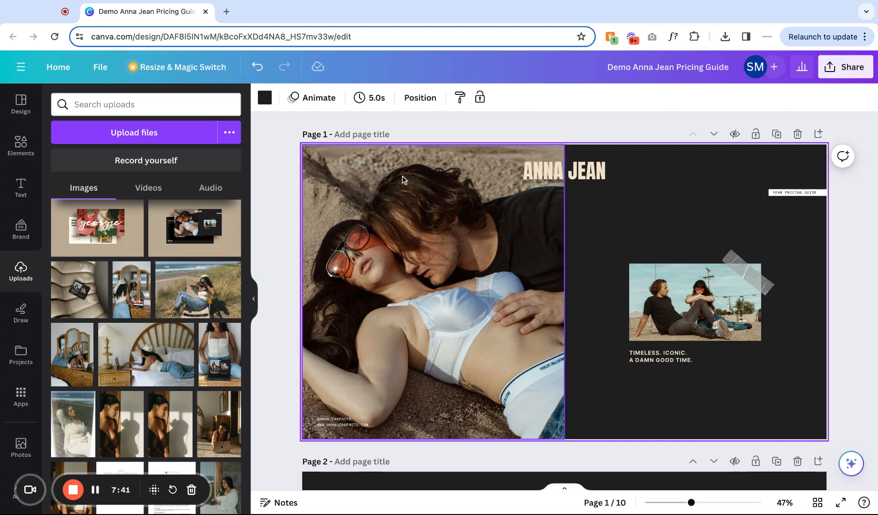
Try cream, white and a pasted #A24040 as the background colour of page 1.
click(265, 98)
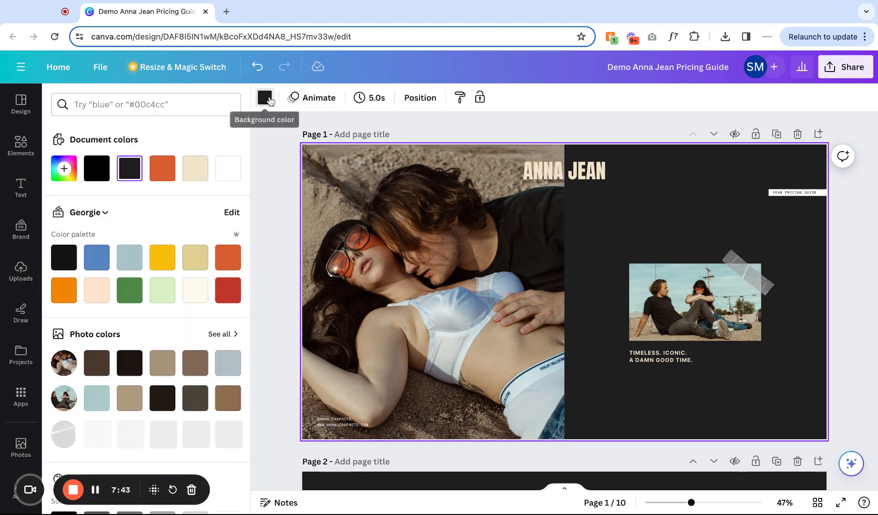
click(191, 166)
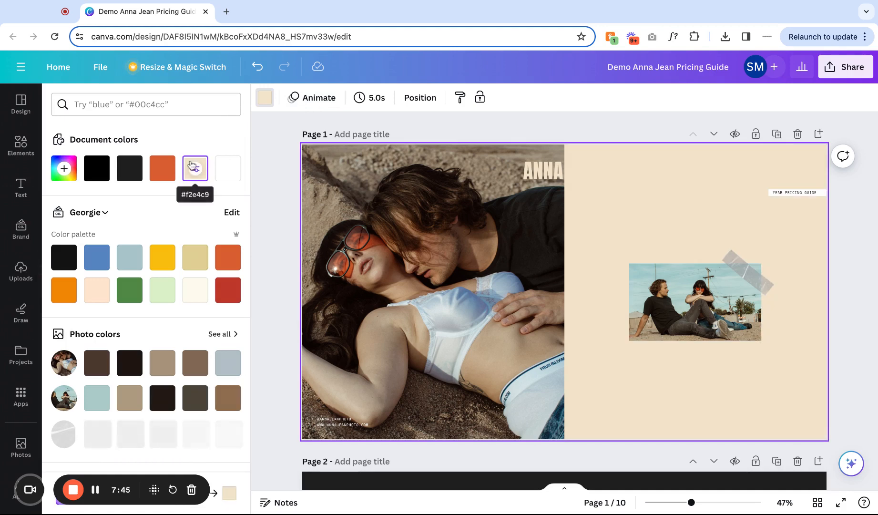
click(227, 167)
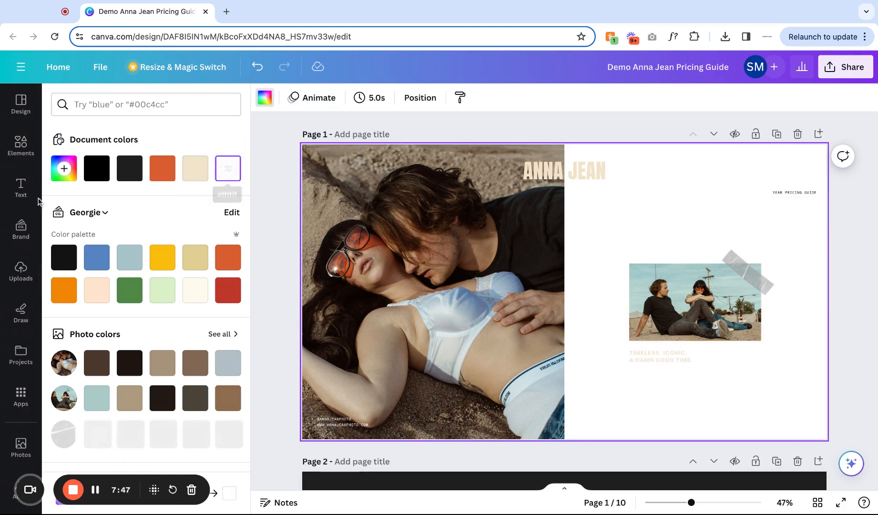
click(64, 169)
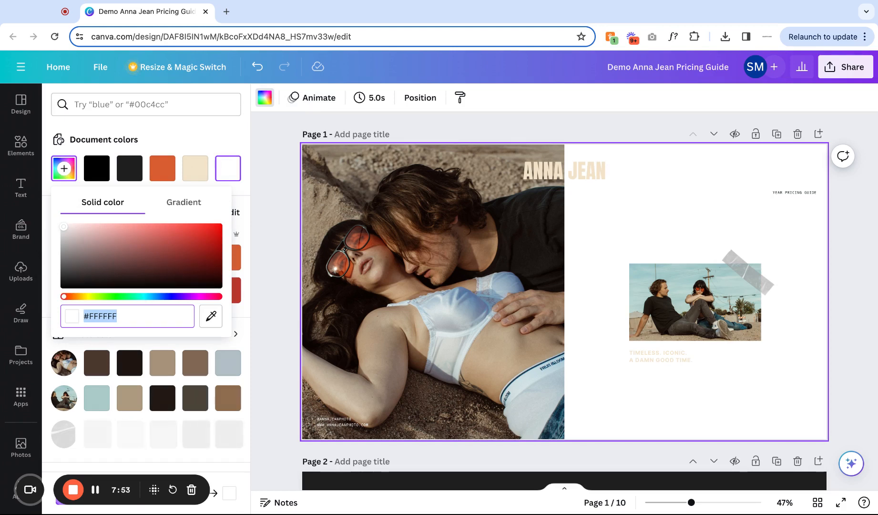
text(#a24040)
key(Return)
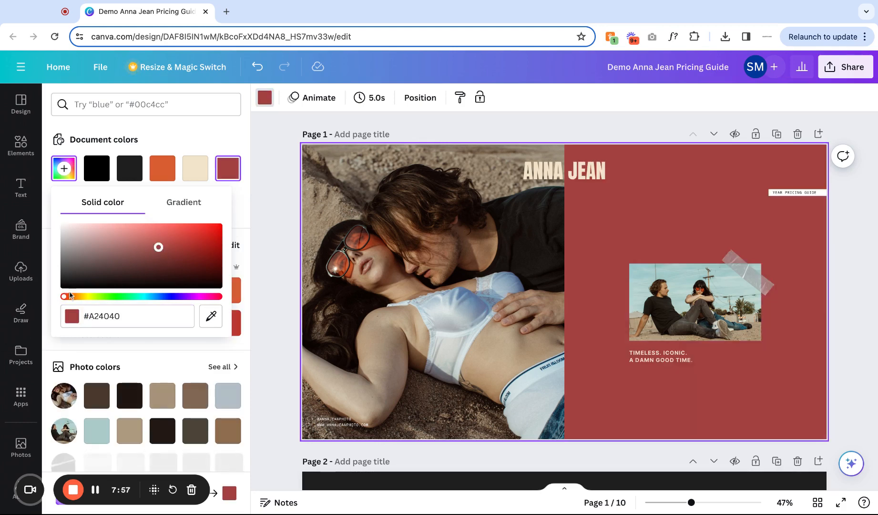
Adjust the custom background colour through teal and light blue to #002B32, then restore the dark document colour.
drag(69, 298, 145, 297)
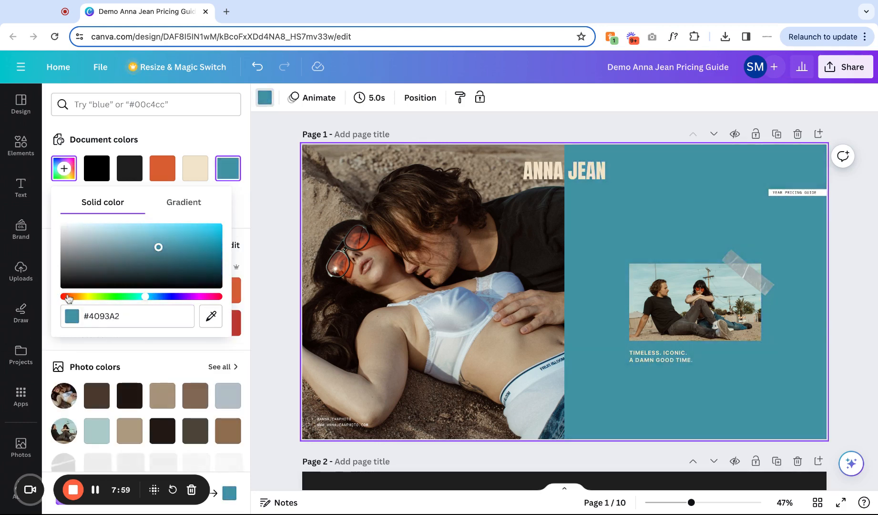
drag(159, 247, 109, 227)
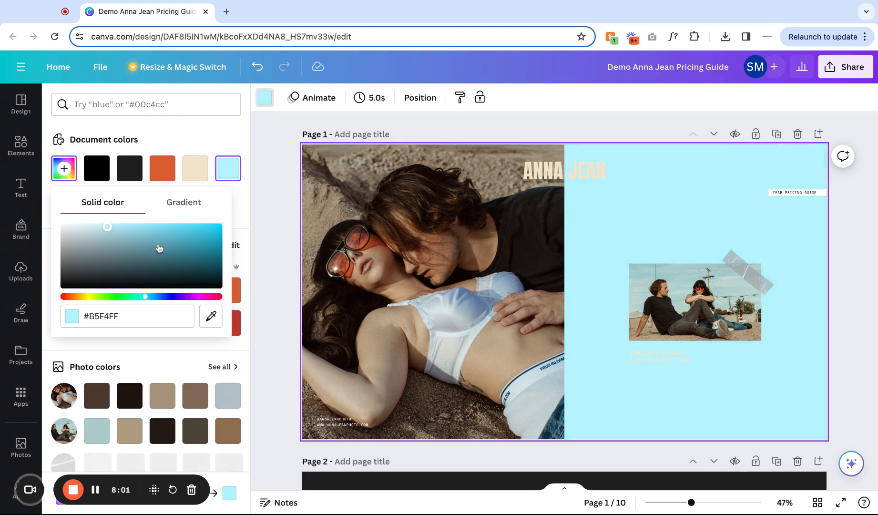
drag(159, 247, 219, 276)
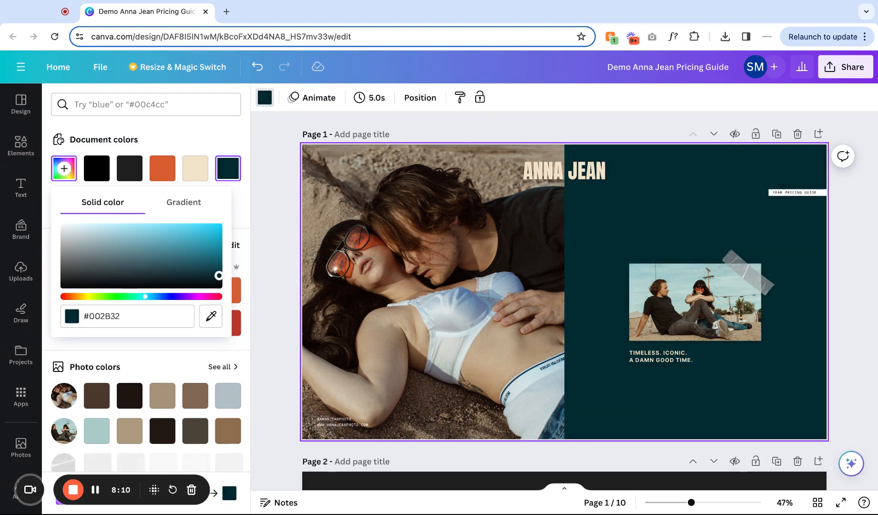
click(664, 394)
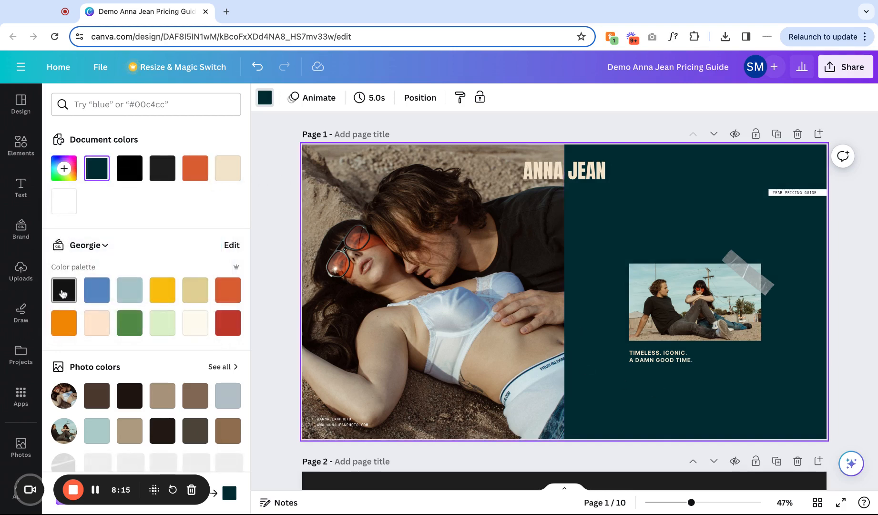
click(162, 168)
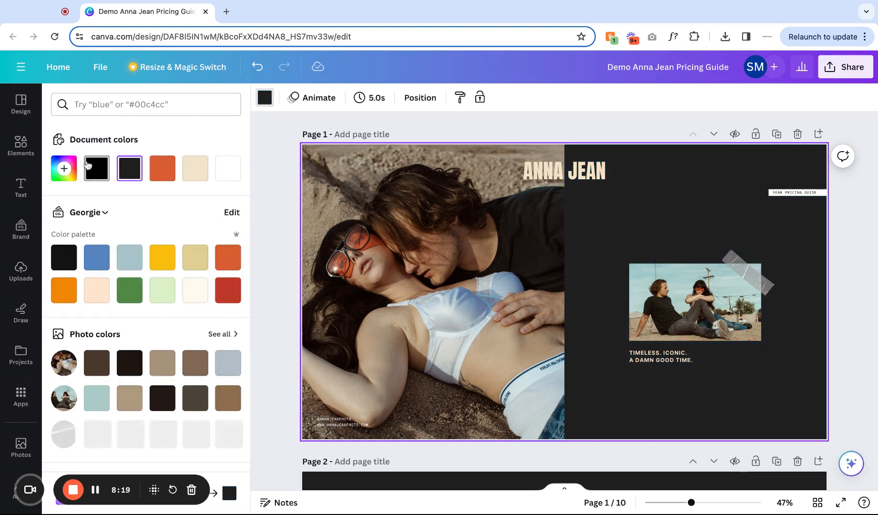
Set page 2's background to the tan swatch from the photo colours.
scroll(405, 332, down, 3)
click(682, 435)
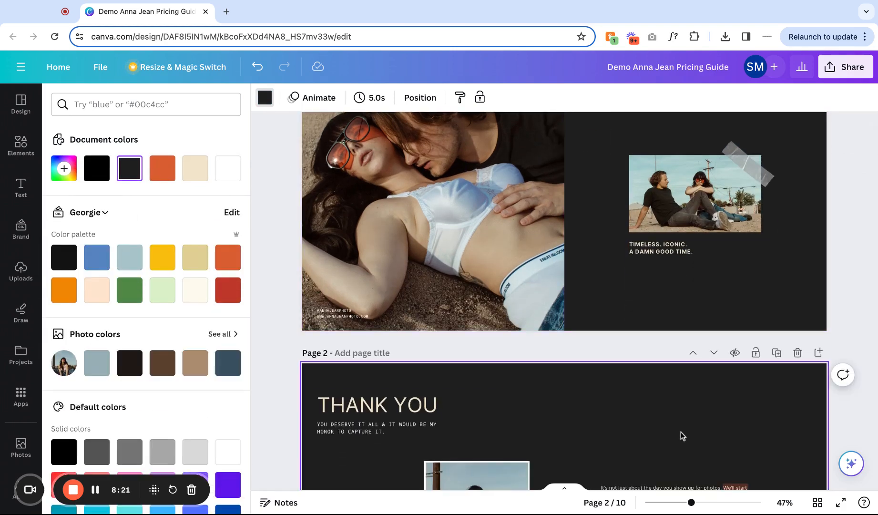
scroll(682, 436, up, 2)
scroll(696, 370, down, 3)
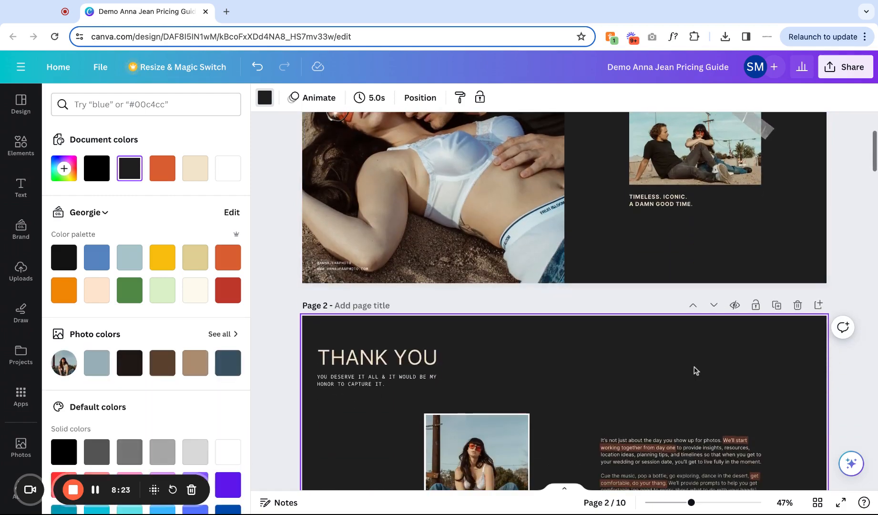
scroll(695, 371, down, 3)
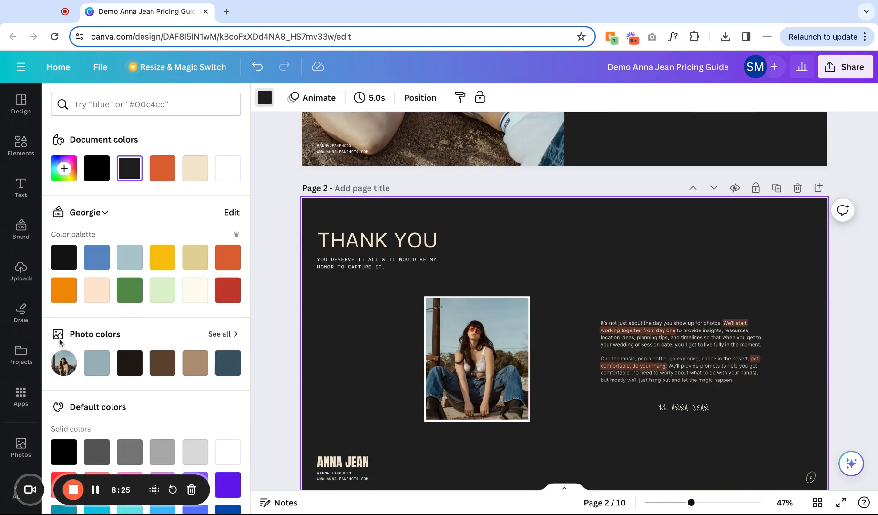
click(195, 368)
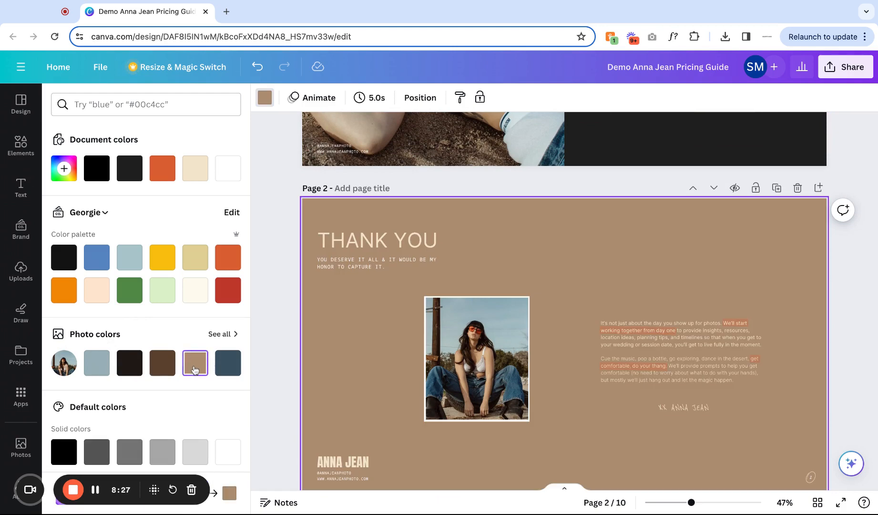
Try dark brown, then set page 2's background to the near-black swatch from the photo colours.
click(162, 365)
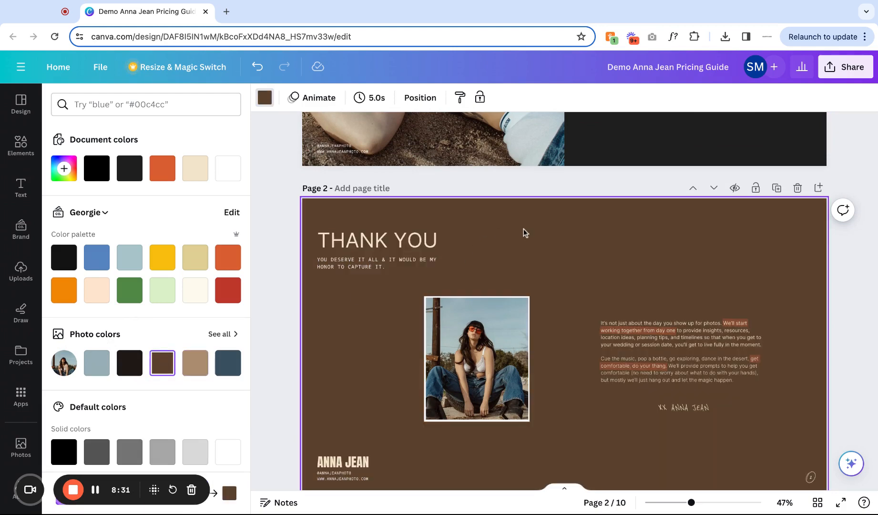
click(132, 362)
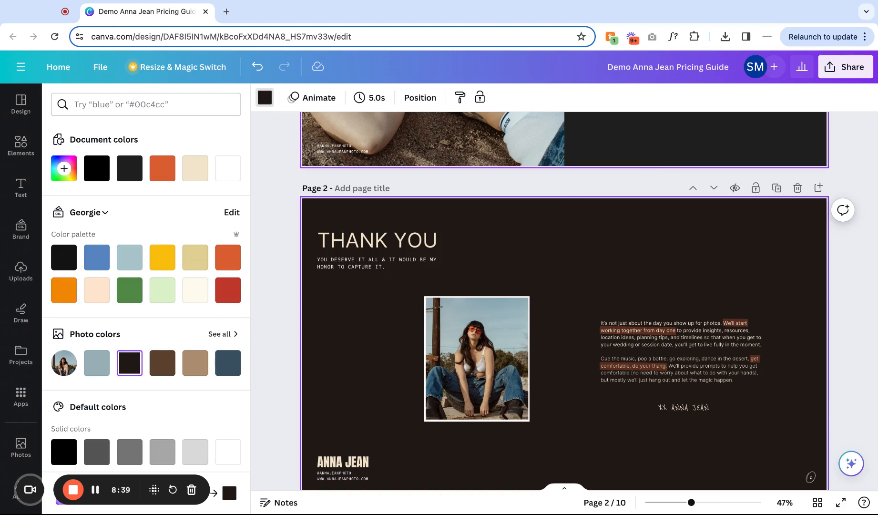
scroll(715, 177, down, 5)
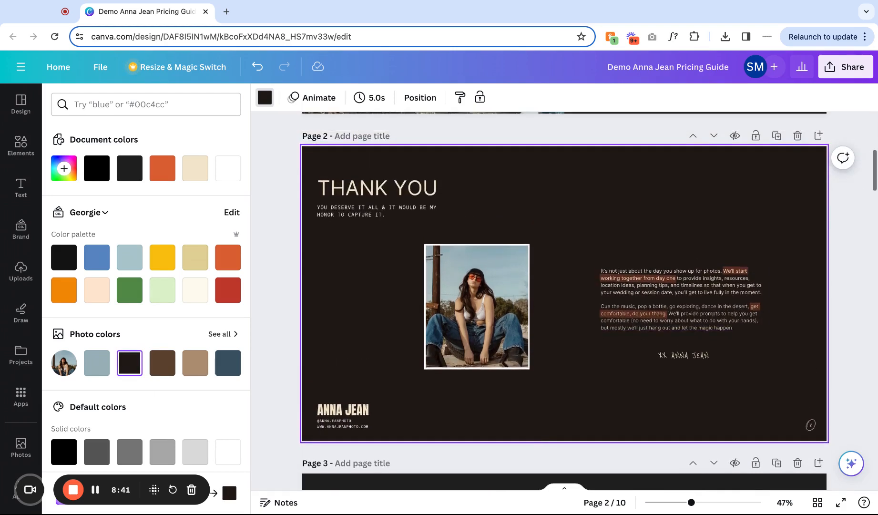
scroll(591, 241, up, 4)
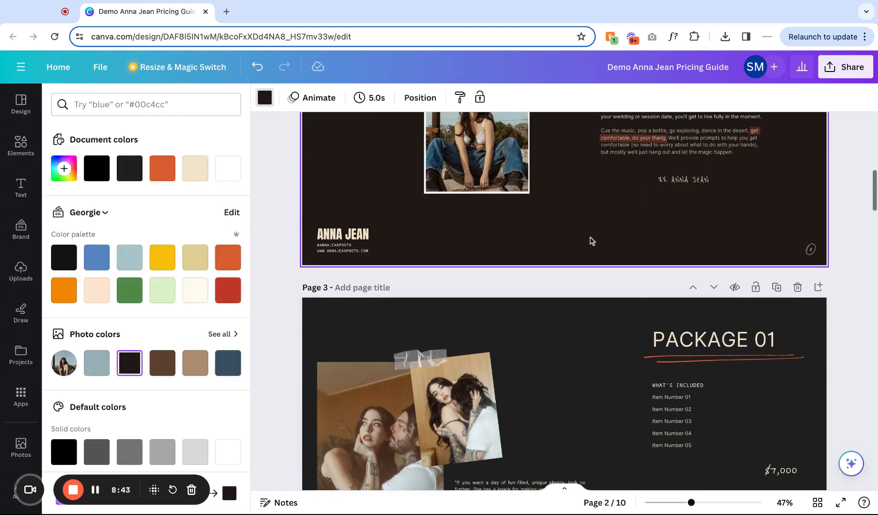
Try duplicating the PACKAGE 03 page, retitling the copy PACKAGE 04 and moving it up, then delete that page.
click(582, 347)
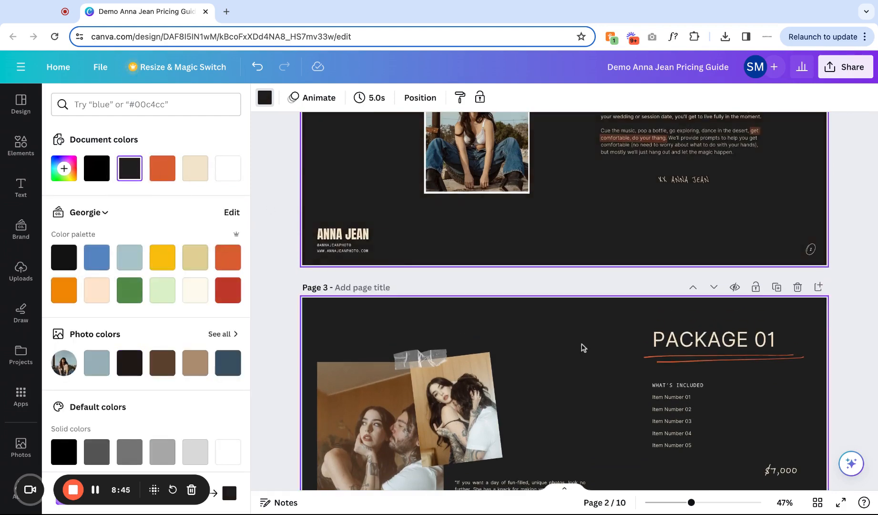
scroll(577, 340, down, 2)
scroll(578, 340, down, 5)
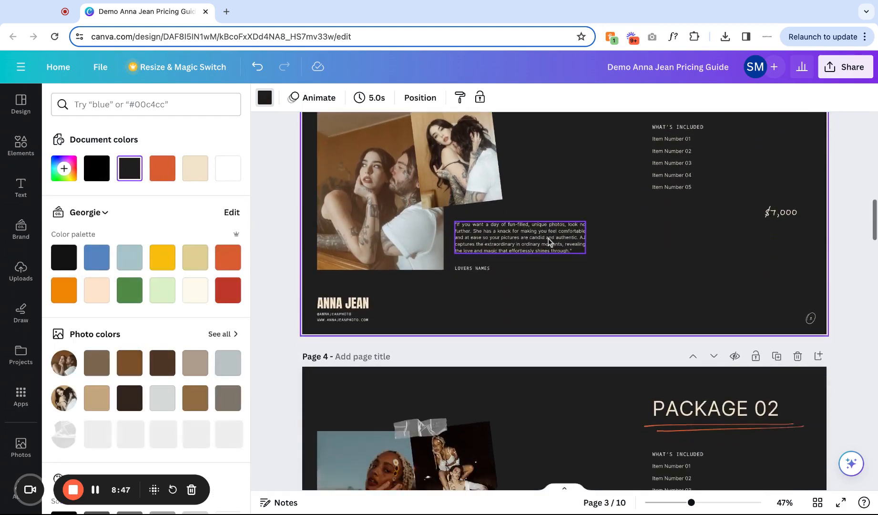
scroll(548, 242, down, 8)
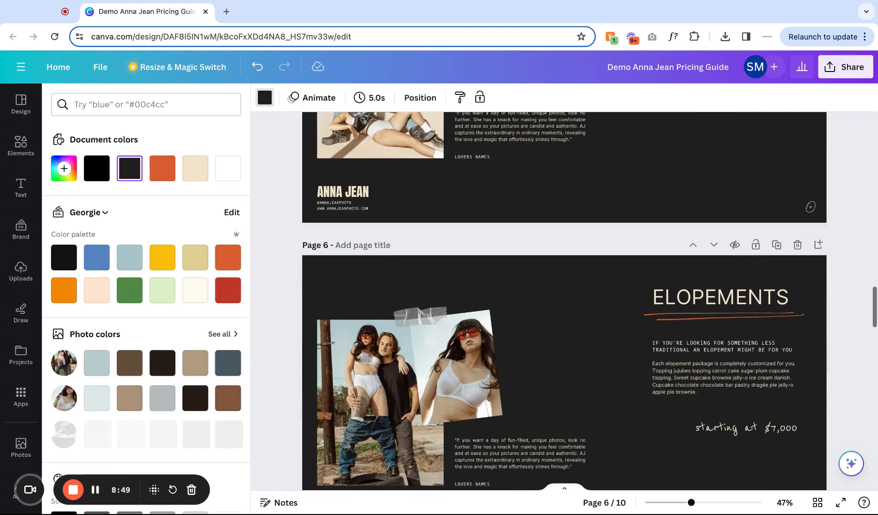
scroll(628, 329, up, 5)
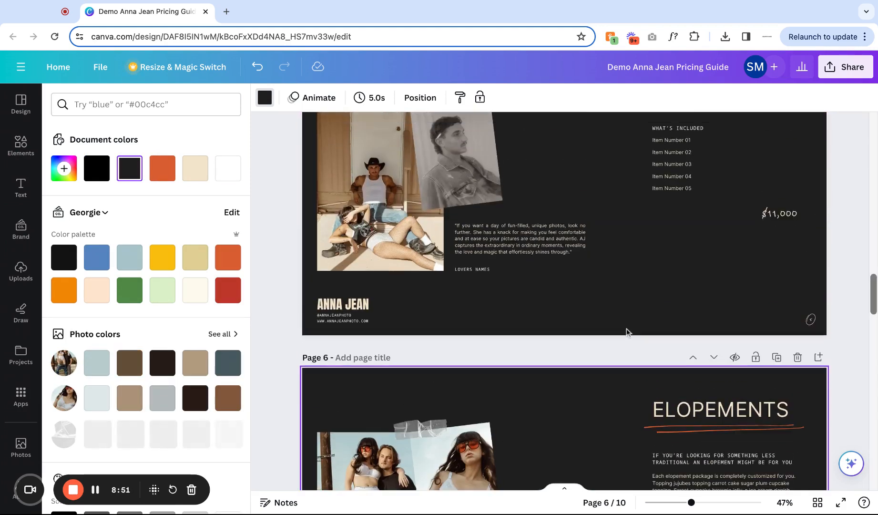
scroll(628, 333, up, 1)
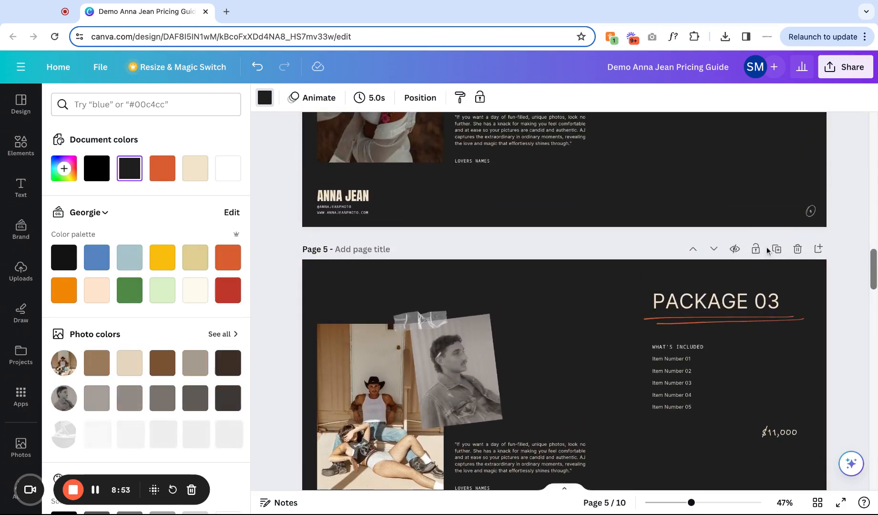
click(776, 249)
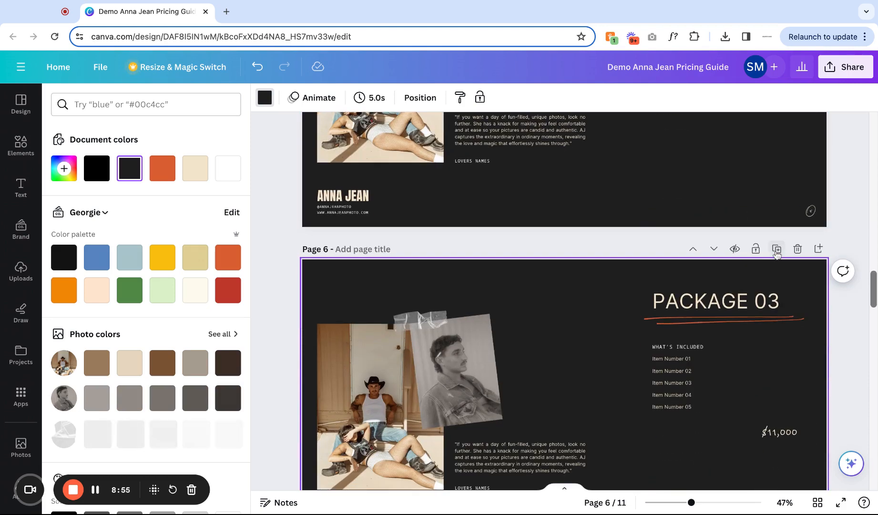
click(762, 312)
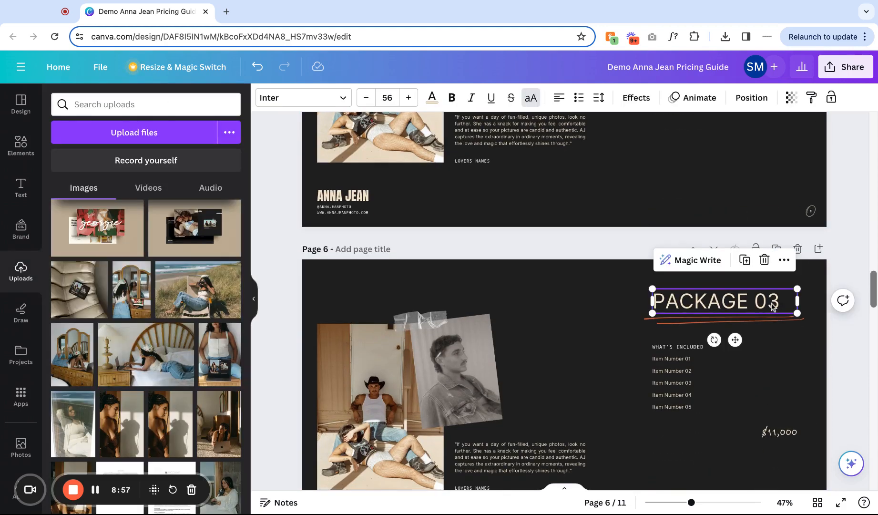
double_click(771, 304)
key(Right)
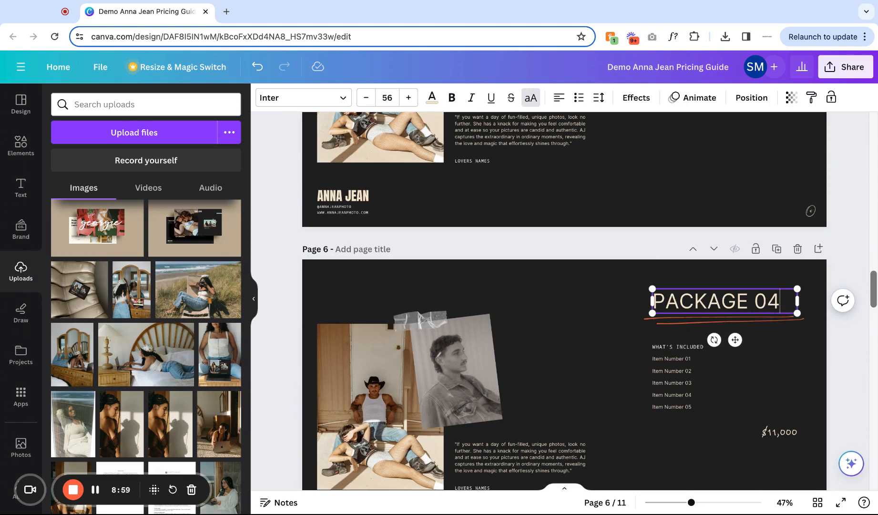
click(544, 302)
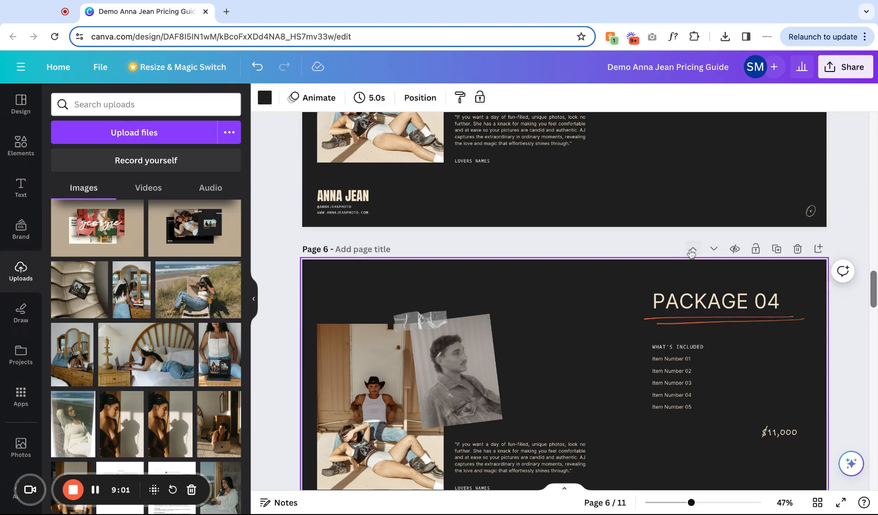
click(693, 249)
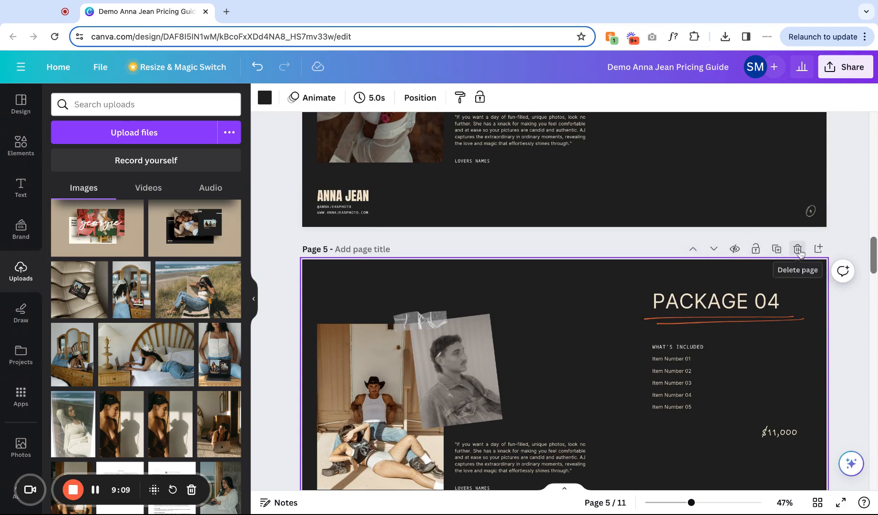
click(797, 249)
Try duplicating the PACKAGE 02 page, then delete the duplicate pages again.
scroll(801, 253, up, 5)
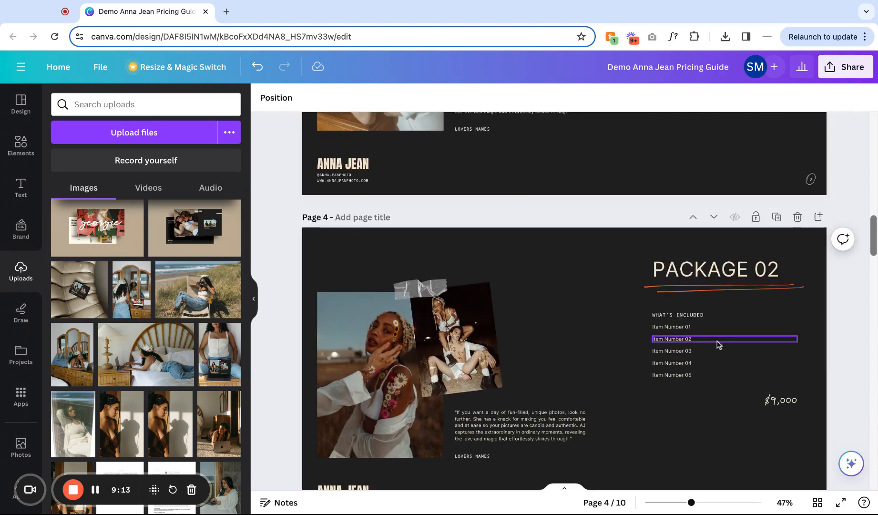
click(776, 217)
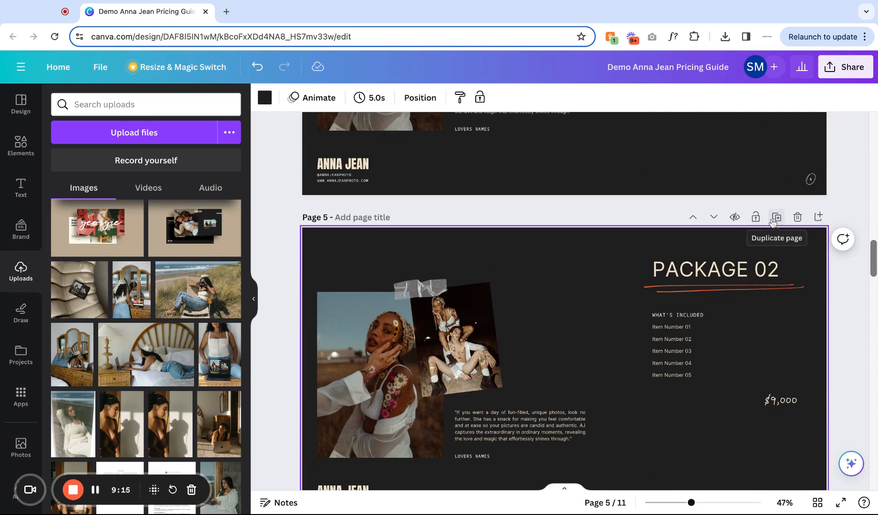
click(775, 218)
click(797, 217)
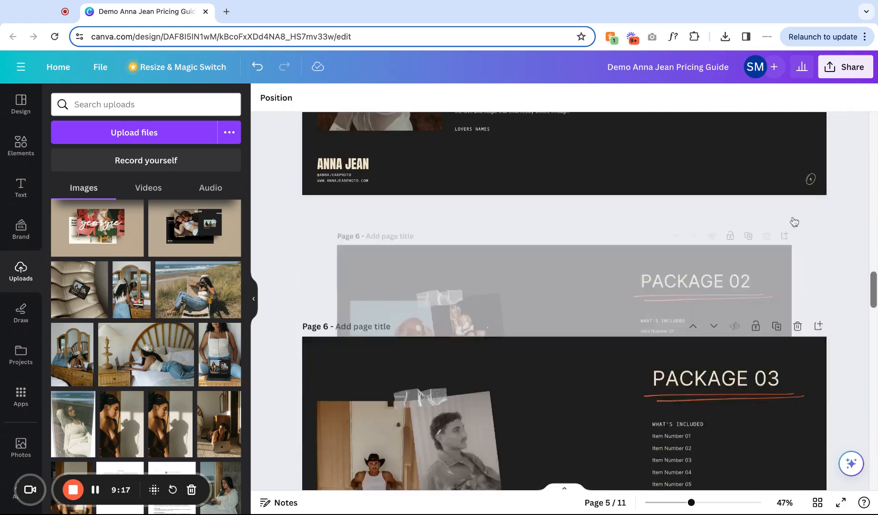
scroll(794, 221, up, 6)
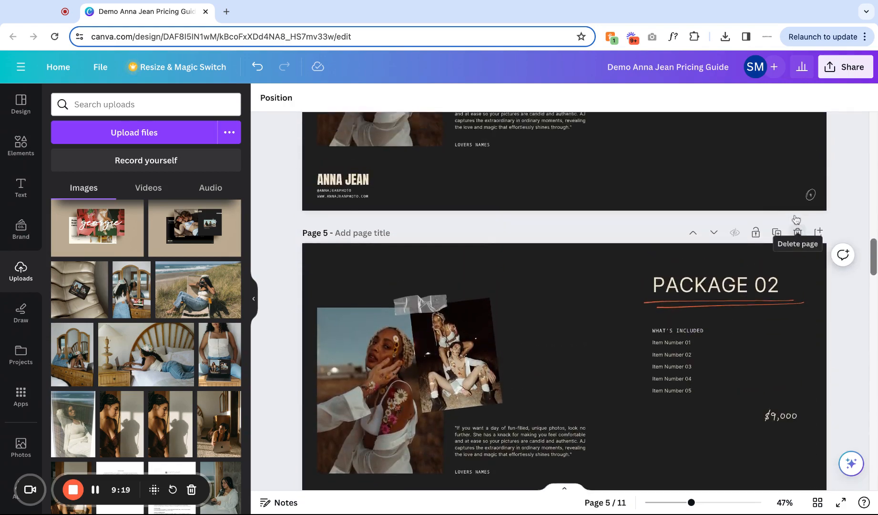
scroll(796, 290, up, 2)
click(797, 374)
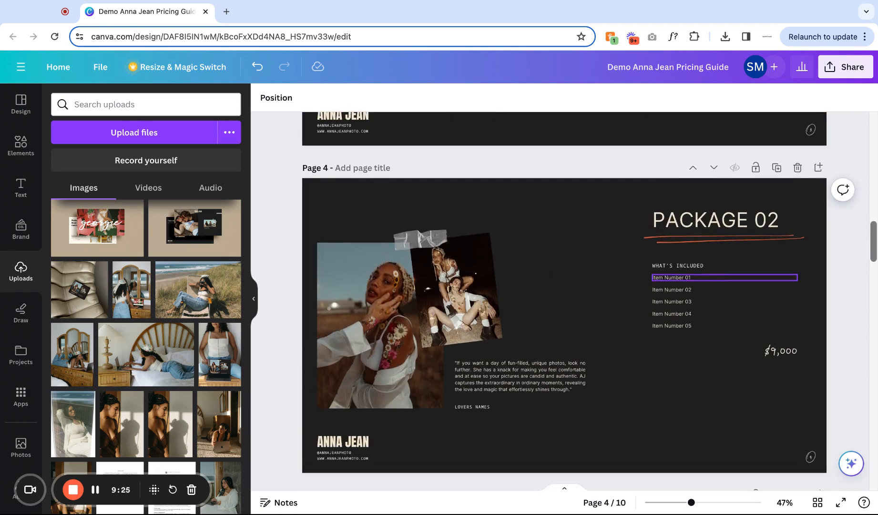
Try moving the PACKAGE 02 page after PACKAGE 03 in the page overview.
click(818, 503)
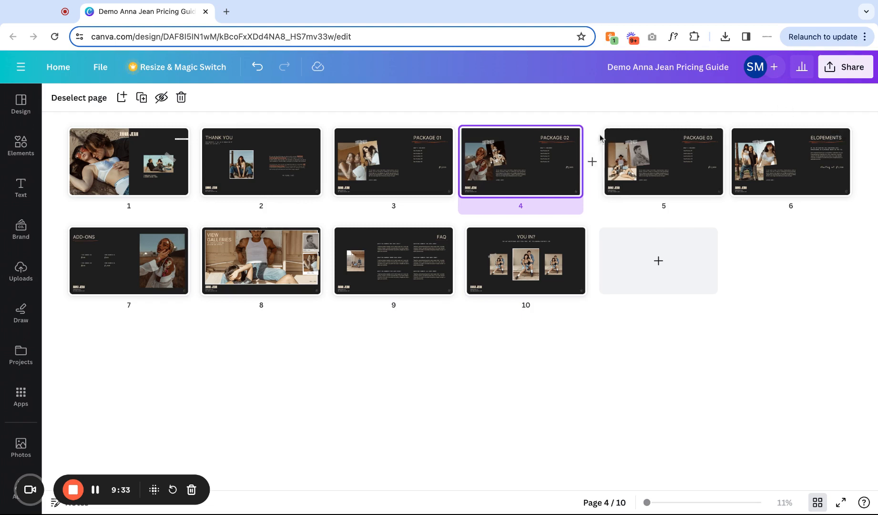
drag(524, 164, 584, 168)
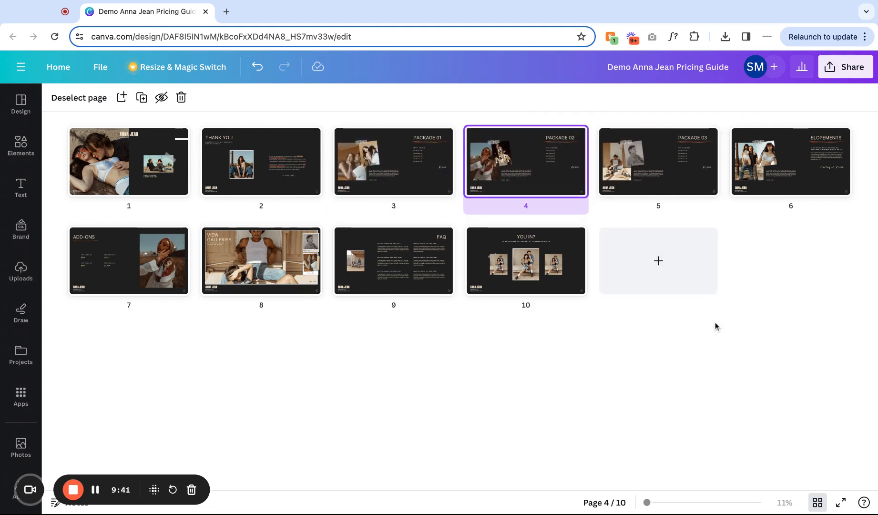
click(817, 506)
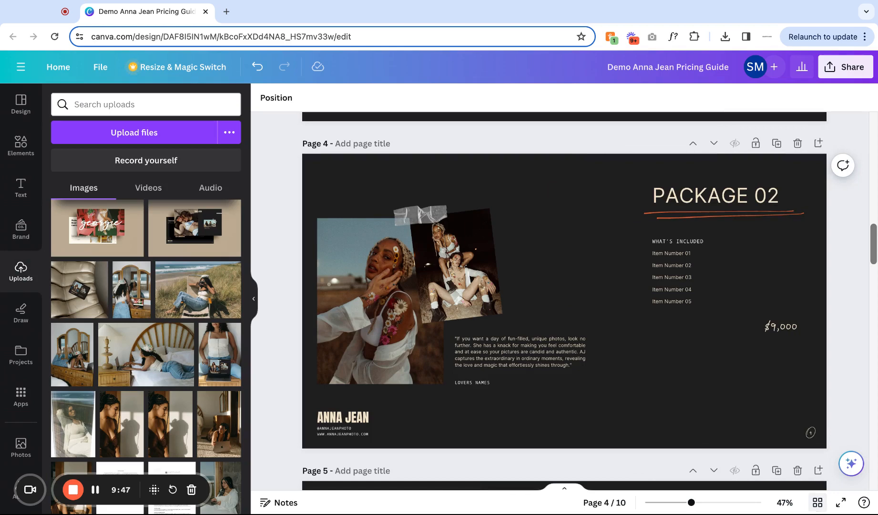
Try duplicating and repositioning the tape strip over the cover's small photo, then delete the copy.
scroll(686, 478, up, 10)
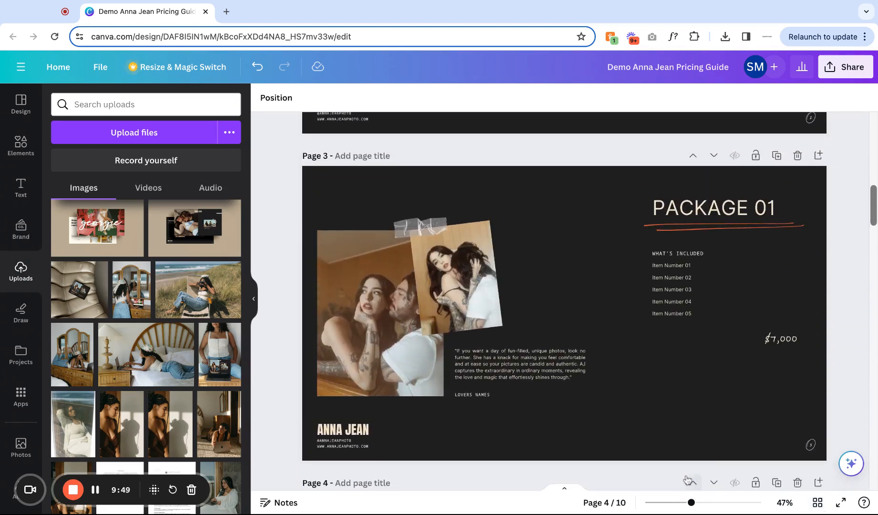
scroll(686, 479, up, 10)
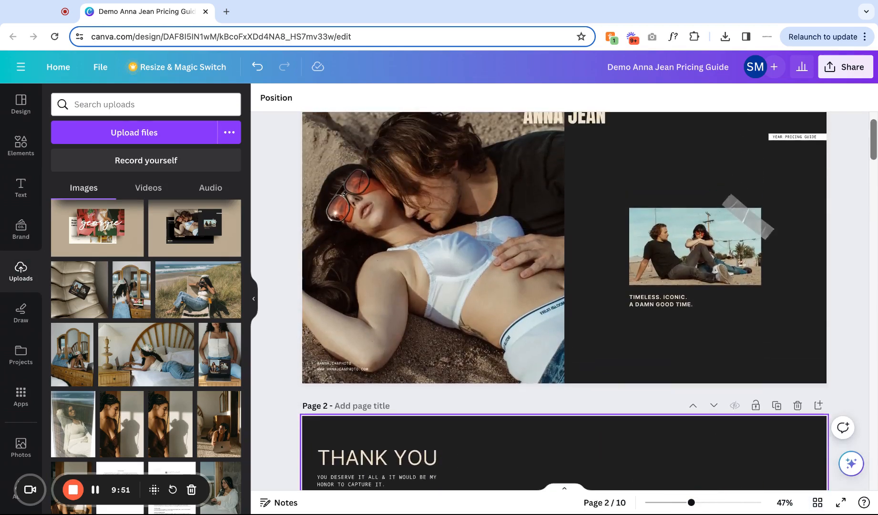
click(760, 286)
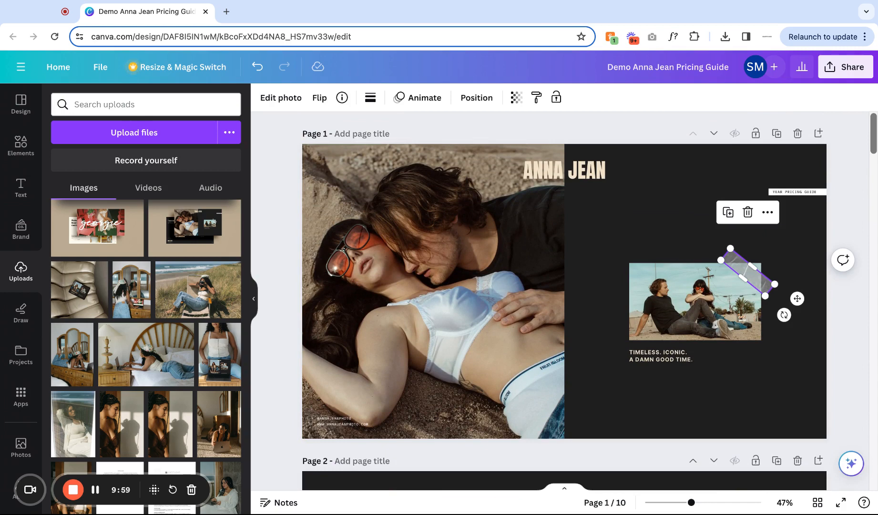
click(768, 214)
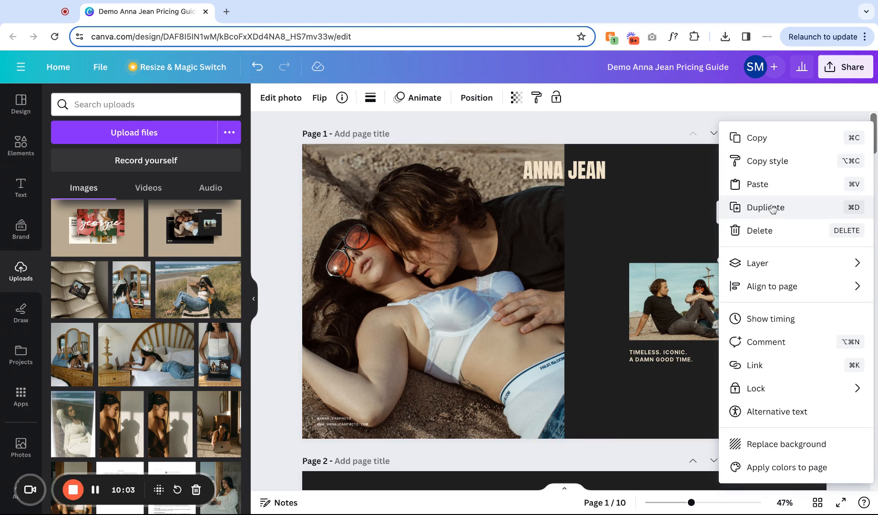
click(772, 209)
click(767, 286)
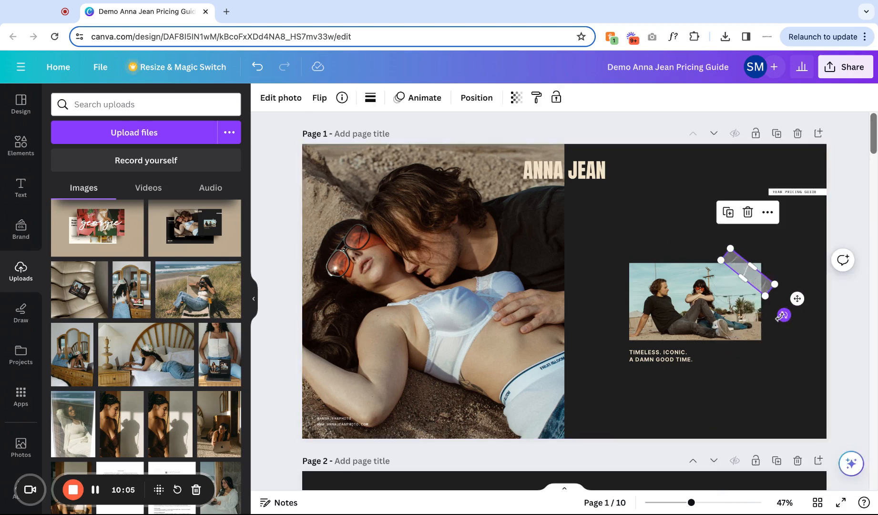
drag(782, 316, 785, 318)
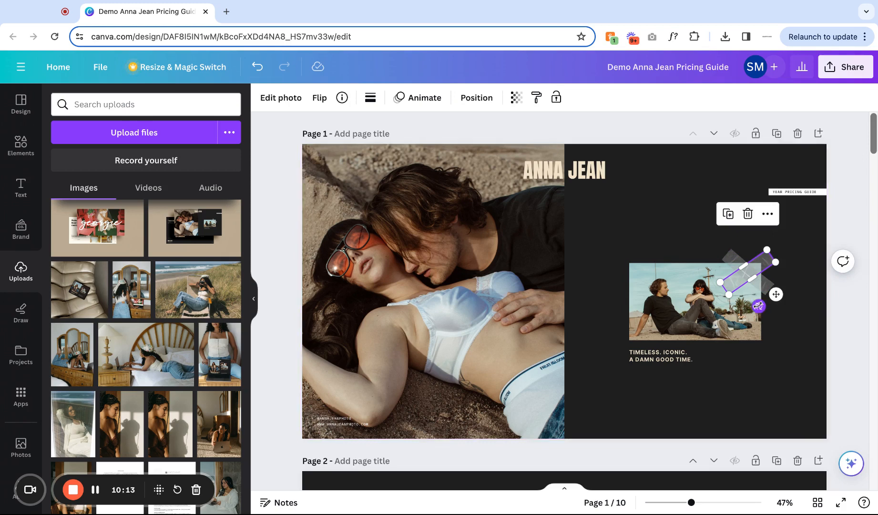
key(super+z)
click(791, 353)
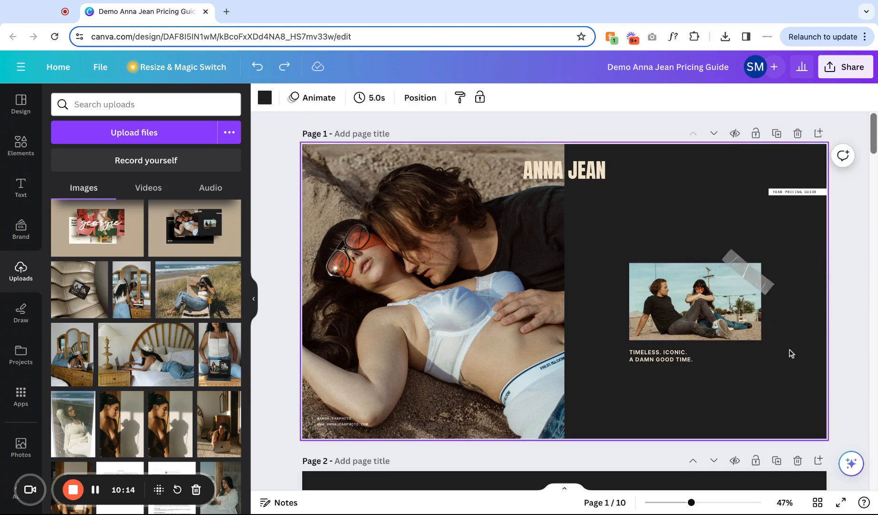
click(749, 270)
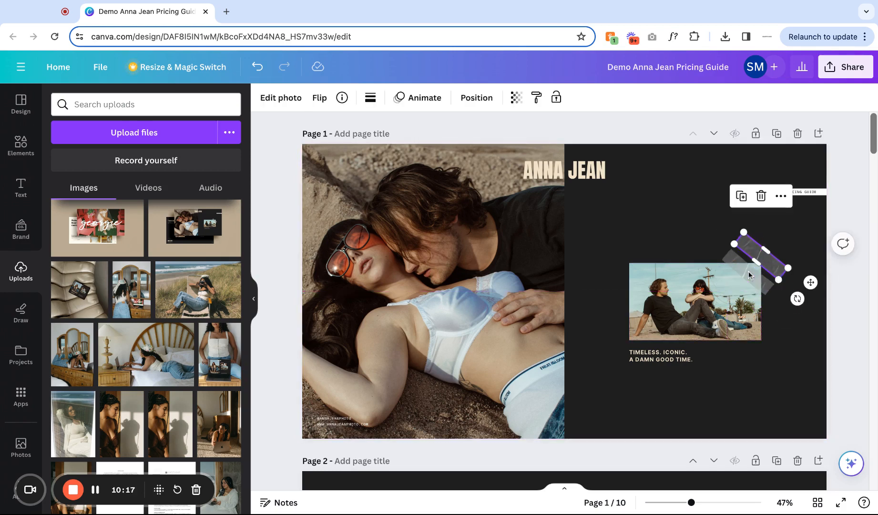
key(super+z)
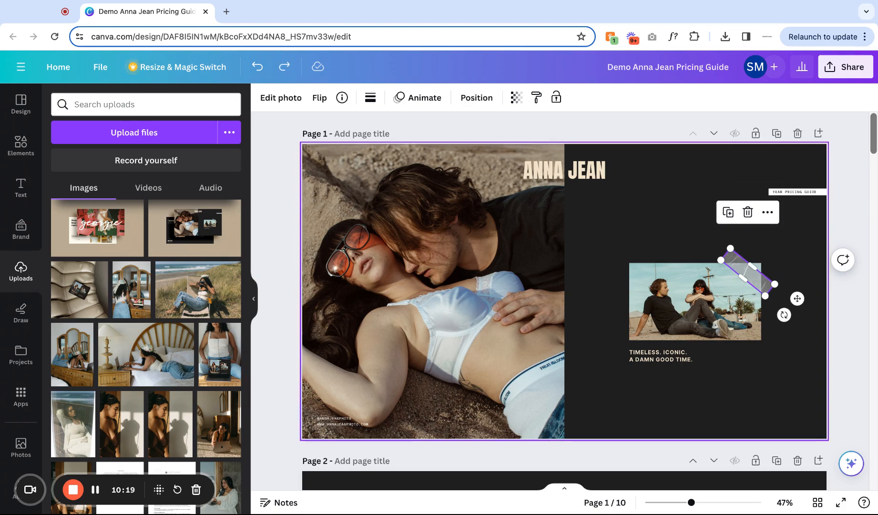
click(776, 260)
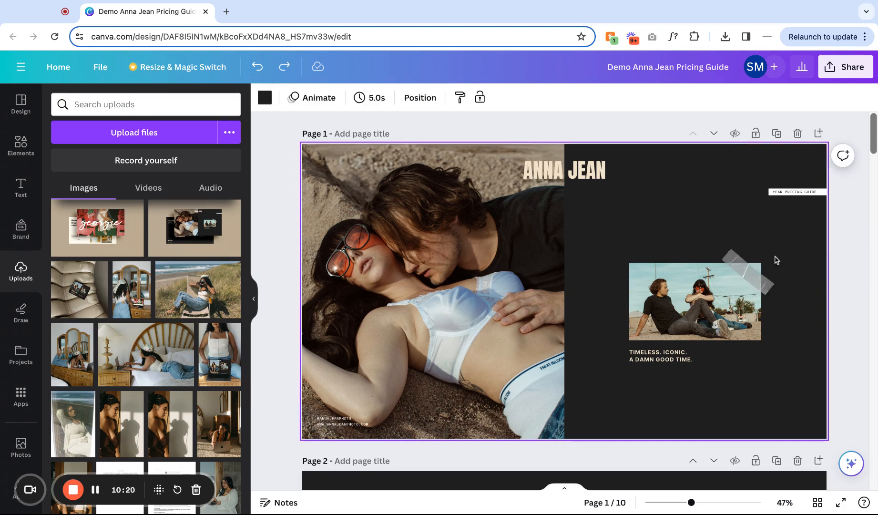
click(759, 291)
drag(766, 296, 751, 276)
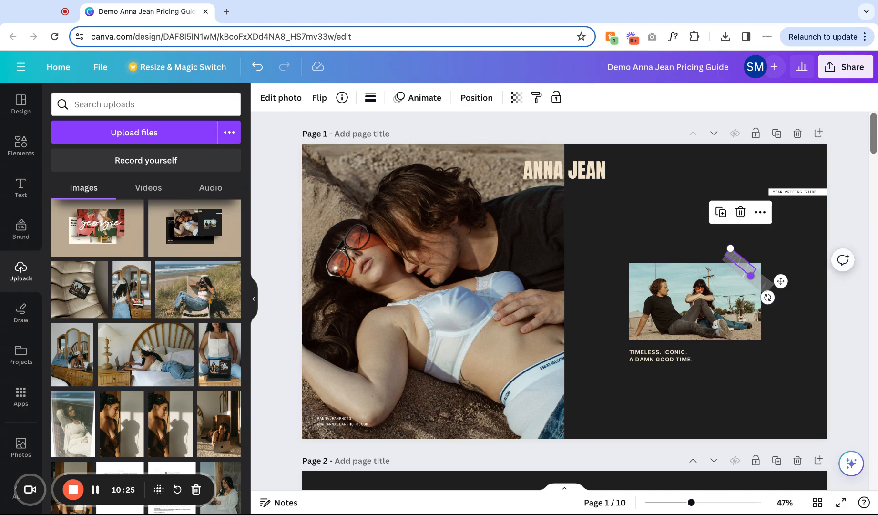
key(Delete)
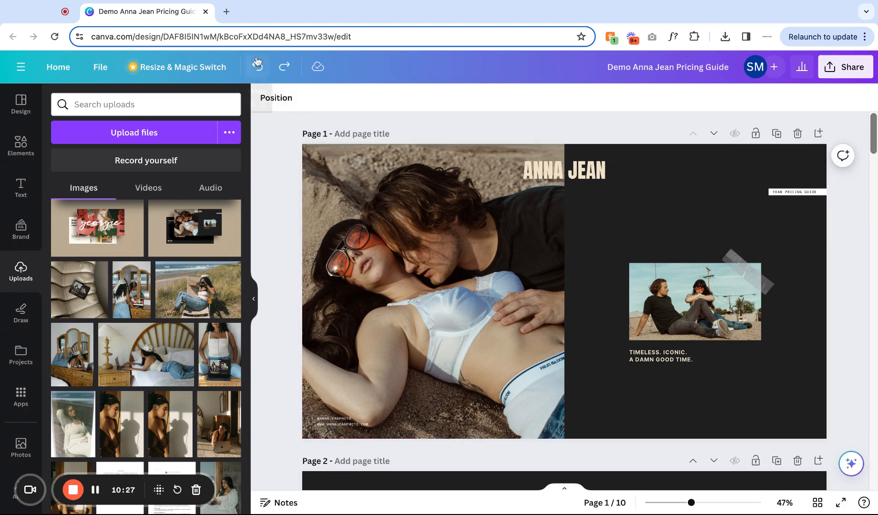
click(774, 387)
scroll(773, 387, down, 6)
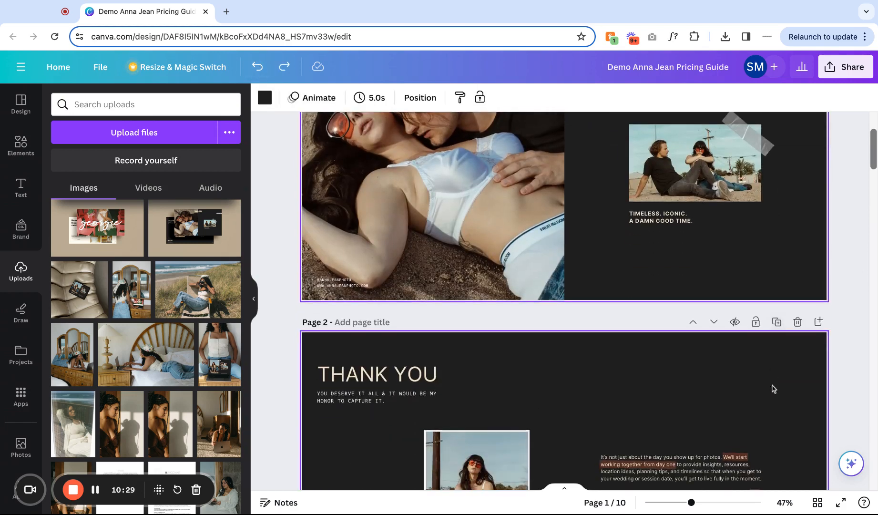
Try recoloring the highlight behind "We'll start" on the THANK YOU page to cream, then undo it.
scroll(774, 389, up, 1)
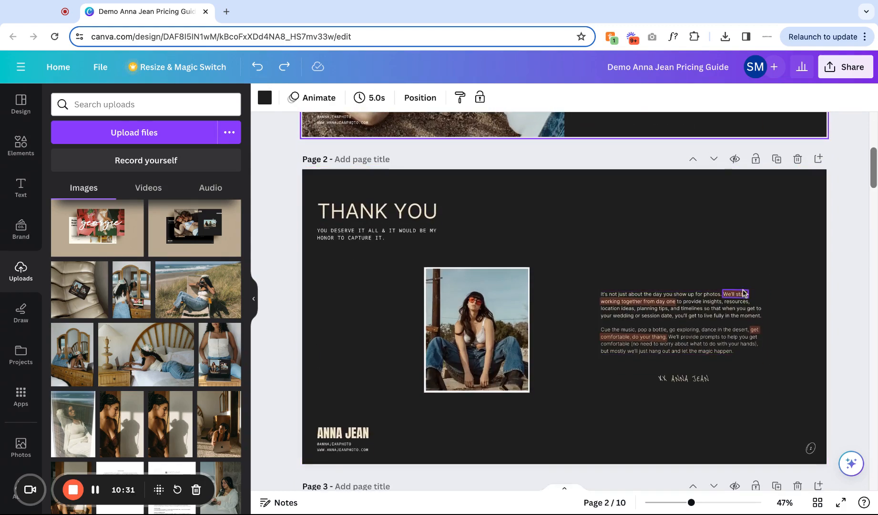
scroll(743, 292, up, 5)
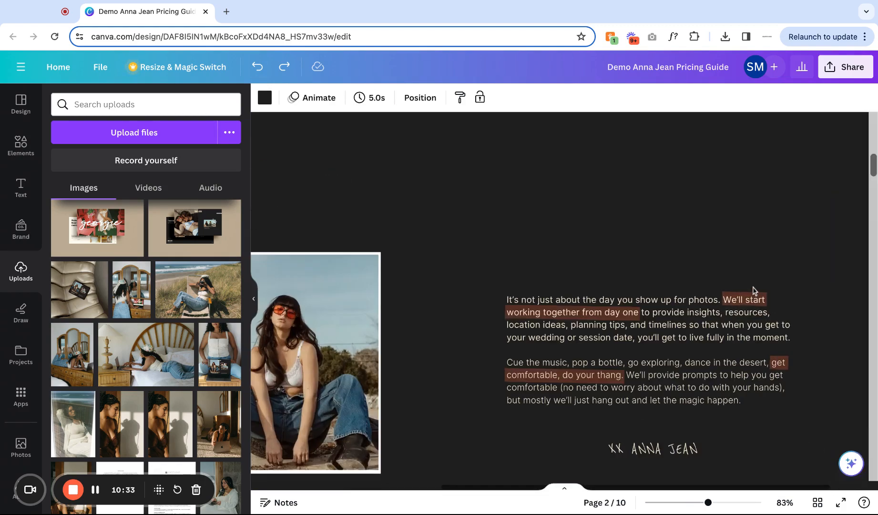
click(736, 308)
click(734, 305)
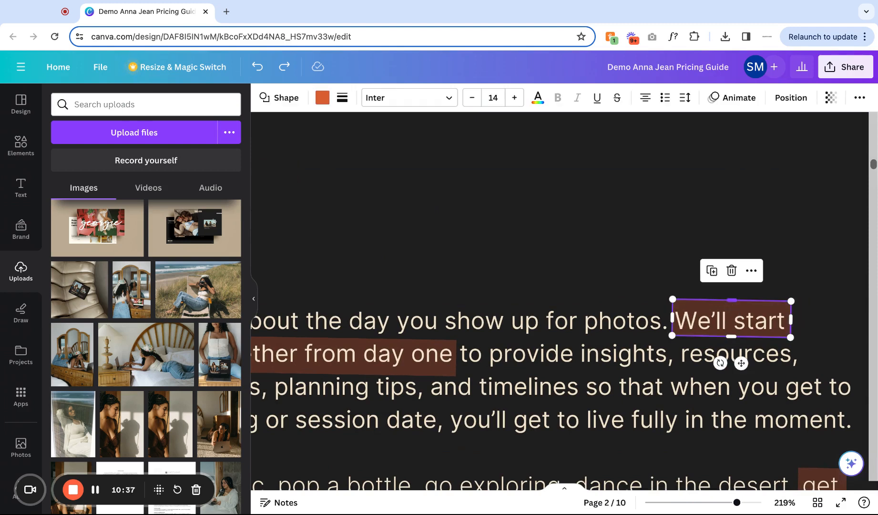
click(322, 98)
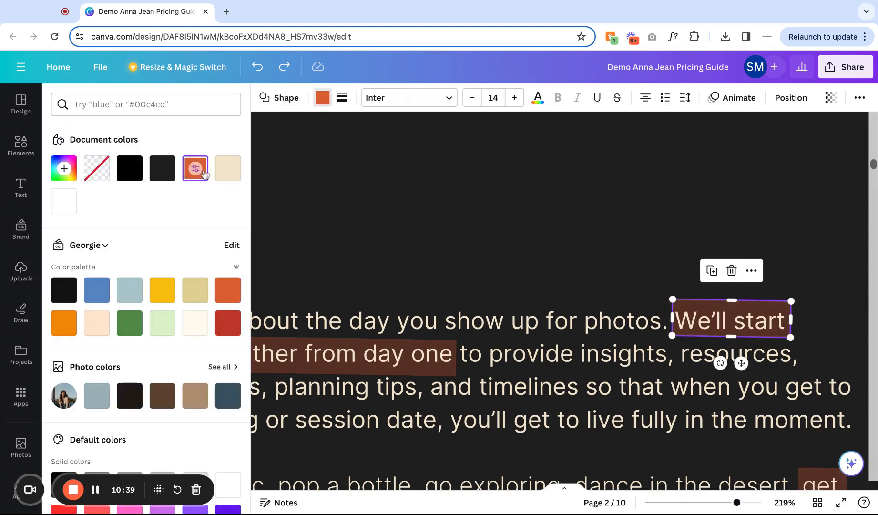
click(228, 168)
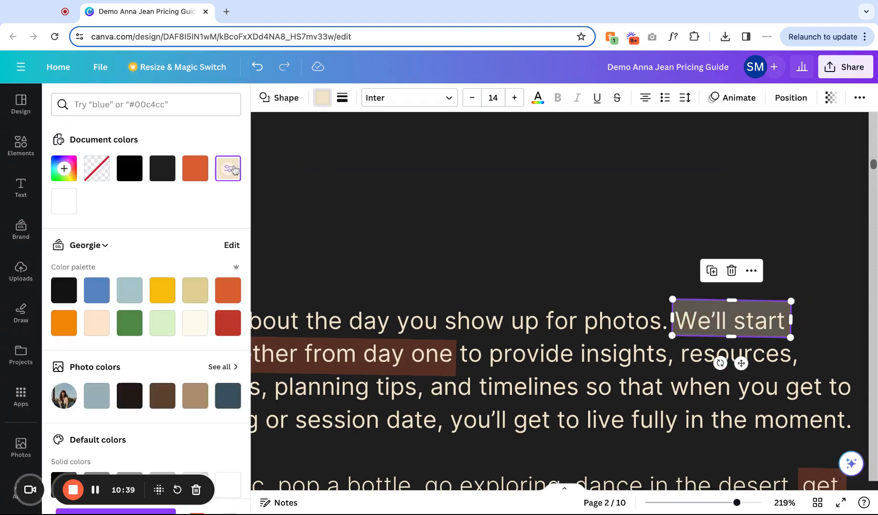
click(258, 67)
click(543, 341)
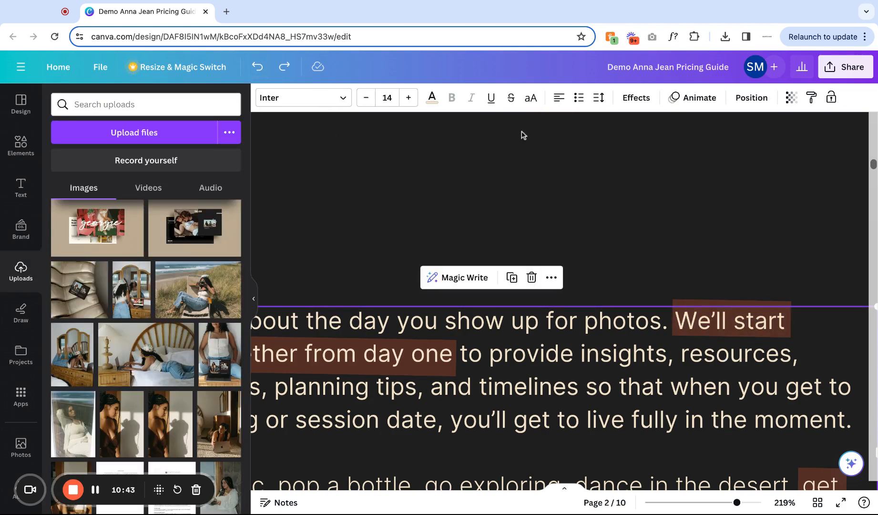
Inspect the body text's position settings and the layout of the THANK YOU page.
click(750, 98)
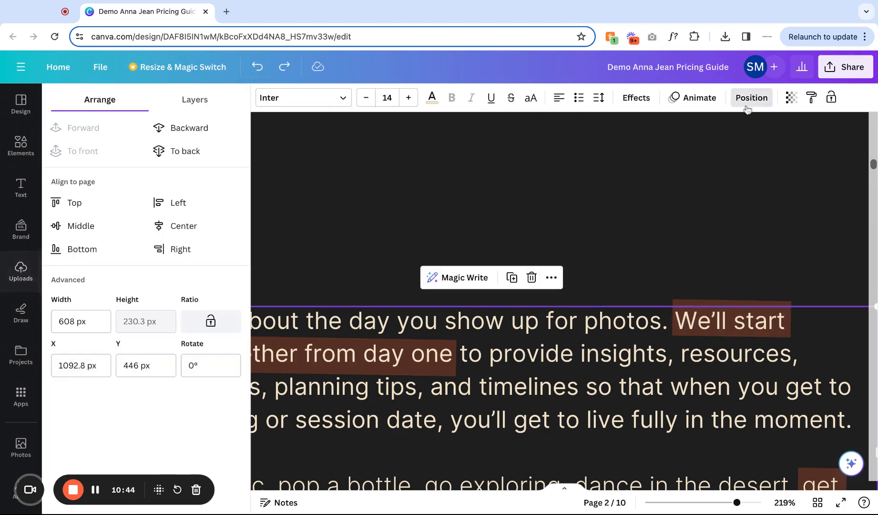
click(527, 218)
scroll(526, 218, down, 3)
scroll(527, 218, down, 3)
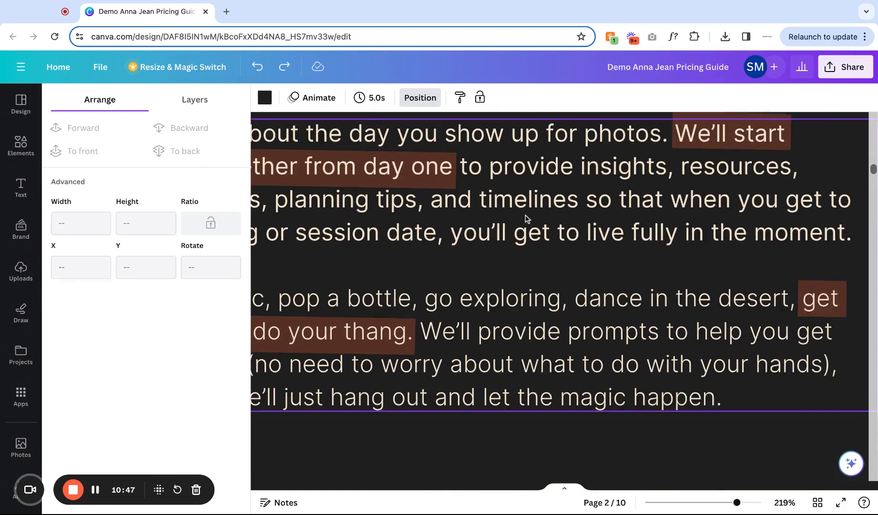
scroll(527, 218, down, 5)
scroll(527, 218, down, 3)
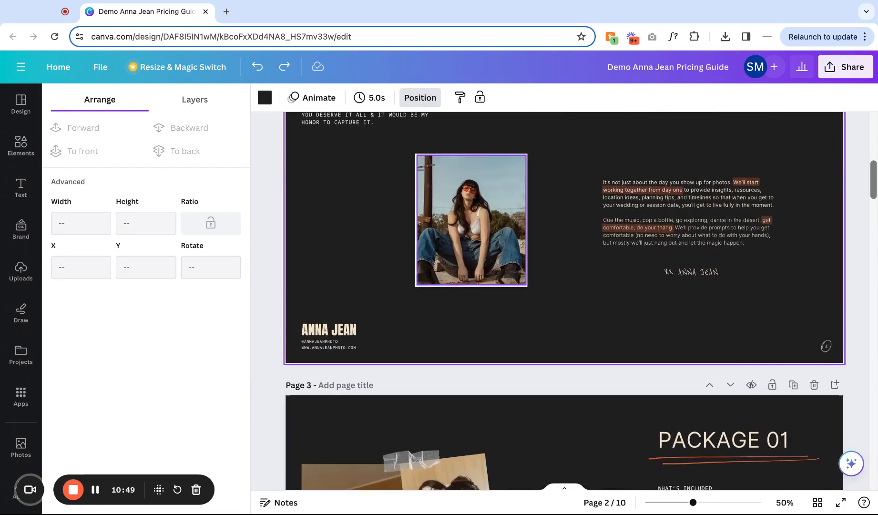
scroll(526, 218, up, 1)
scroll(526, 218, right, 1)
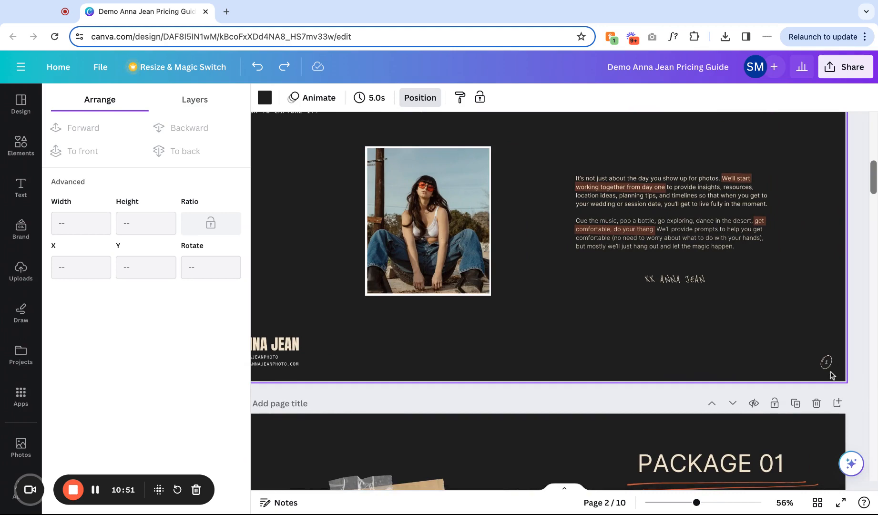
Try recoloring the small corner logo on the THANK YOU page to orange, then undo it.
click(825, 362)
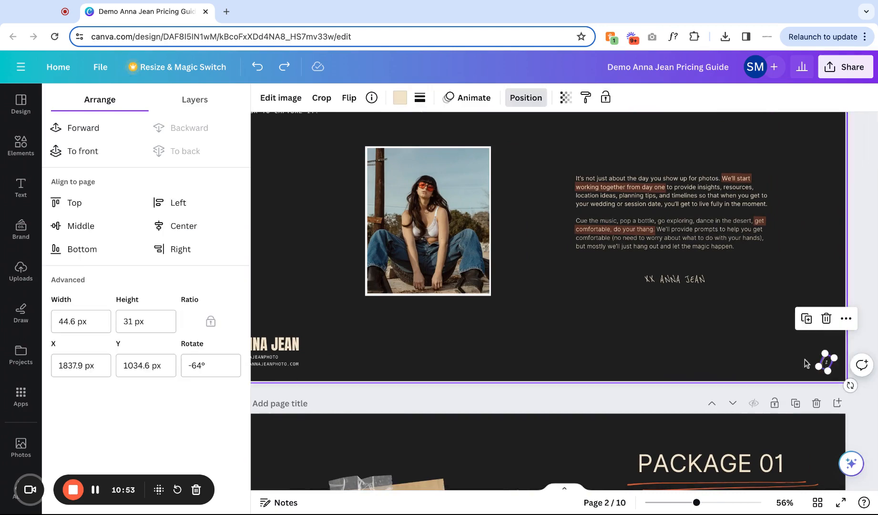
scroll(744, 354, up, 4)
scroll(738, 352, right, 1)
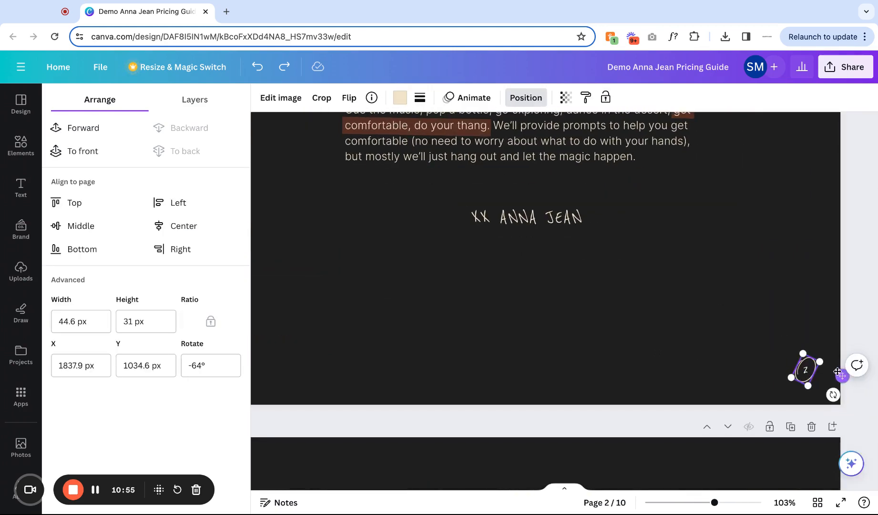
click(400, 97)
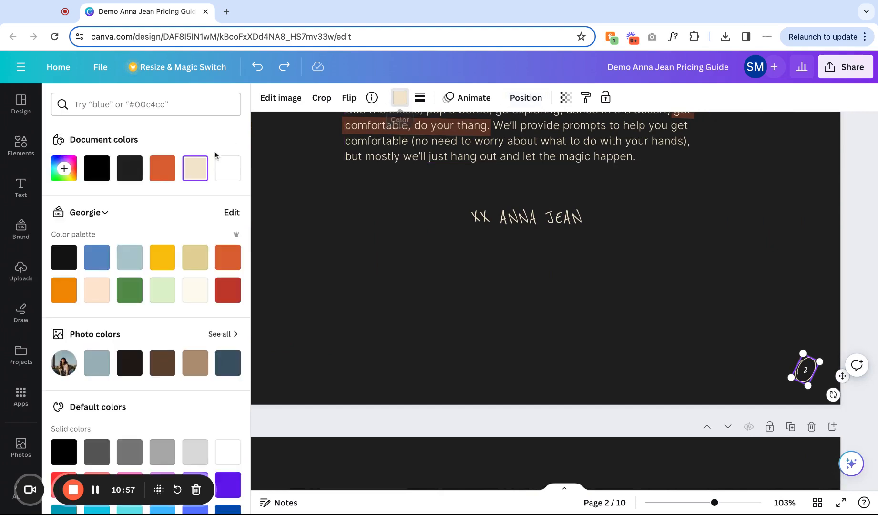
click(162, 168)
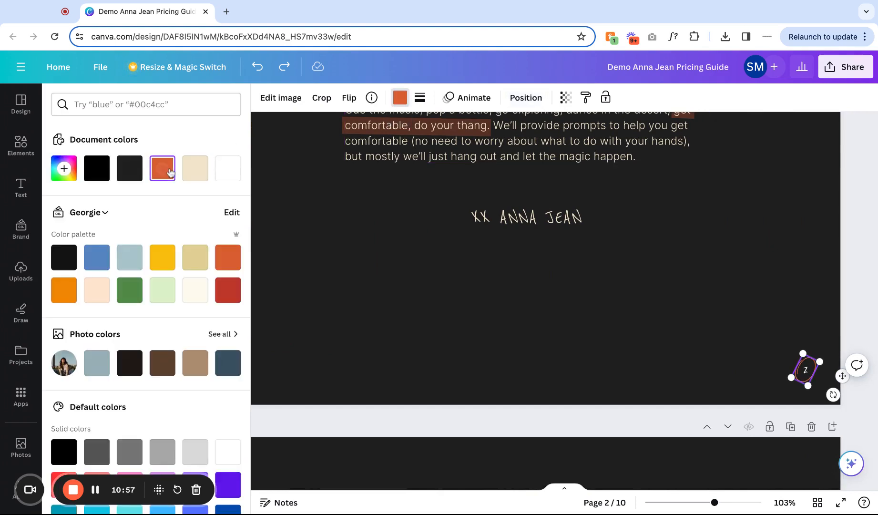
click(257, 67)
Try switching the underline below PACKAGE 01 to cream, then set it back to orange.
scroll(424, 225, down, 1)
scroll(424, 225, down, 3)
scroll(572, 286, down, 5)
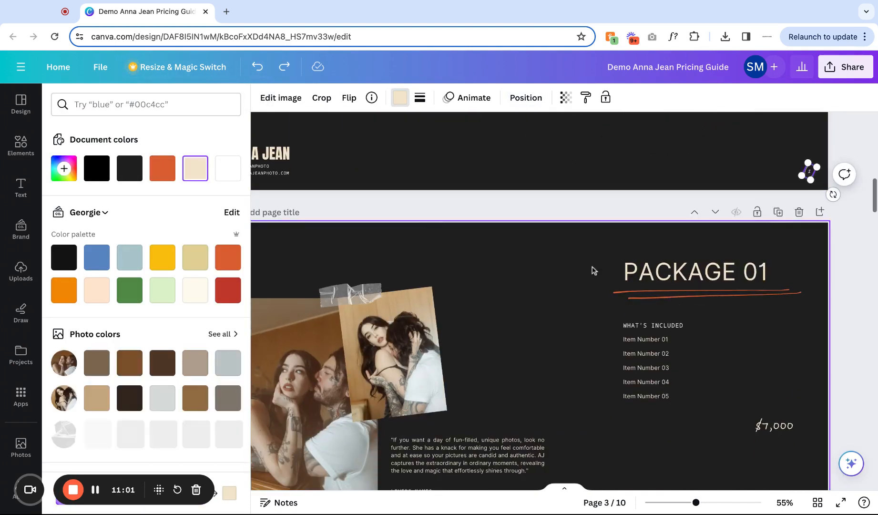
click(645, 298)
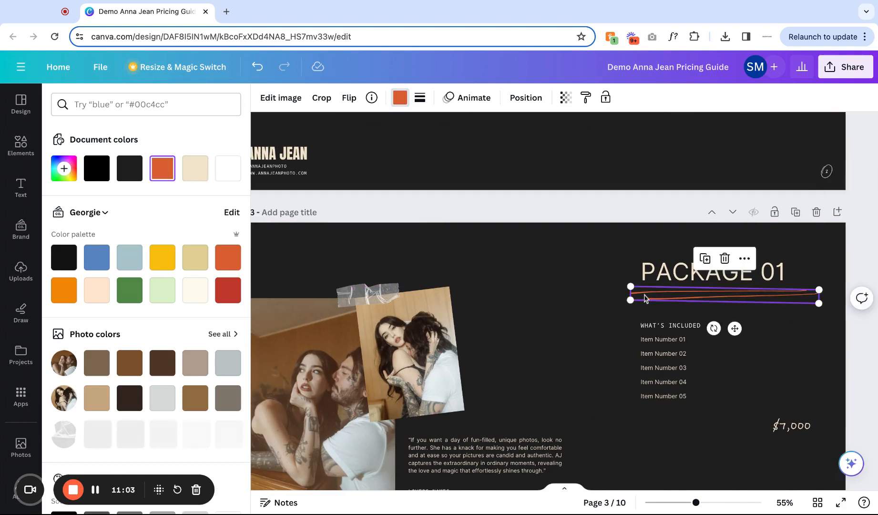
click(194, 169)
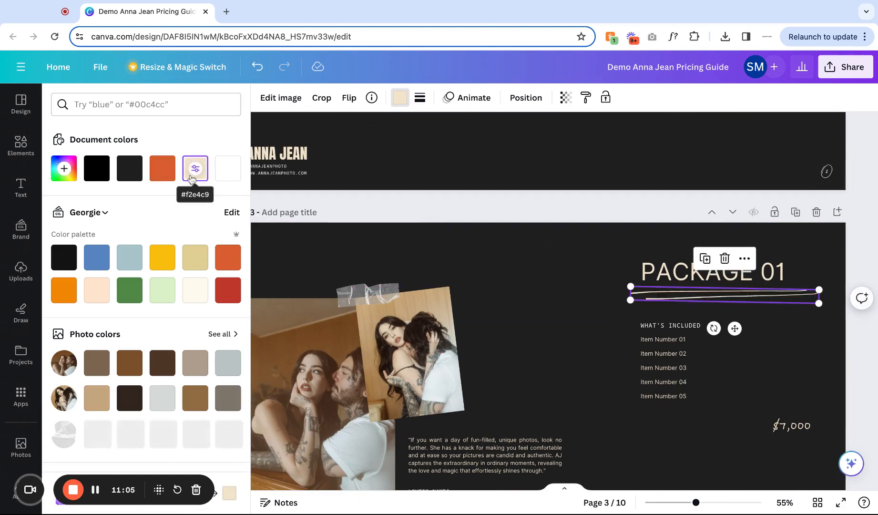
click(158, 169)
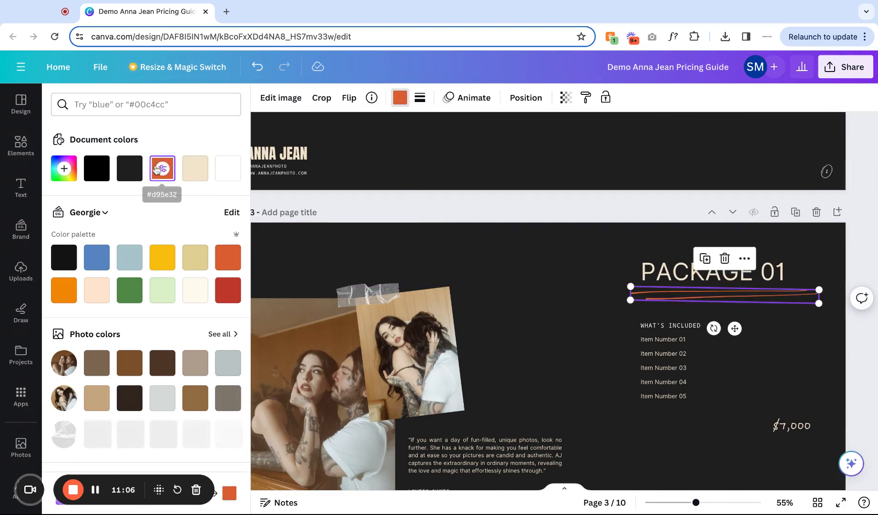
click(545, 282)
Browse the remaining pages, selecting the tape strips and the FAQ underline and opening its color options.
click(374, 291)
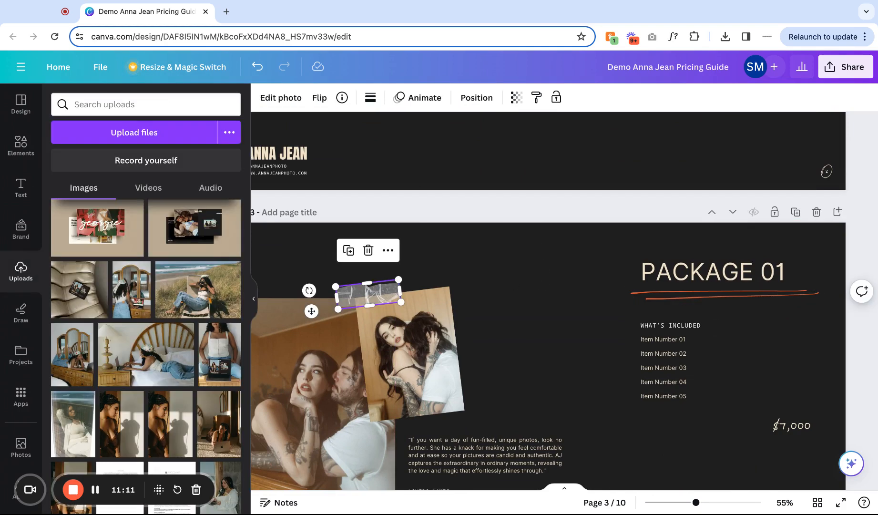
ctrl+scroll(493, 283, down, 5)
ctrl+scroll(493, 283, up, 3)
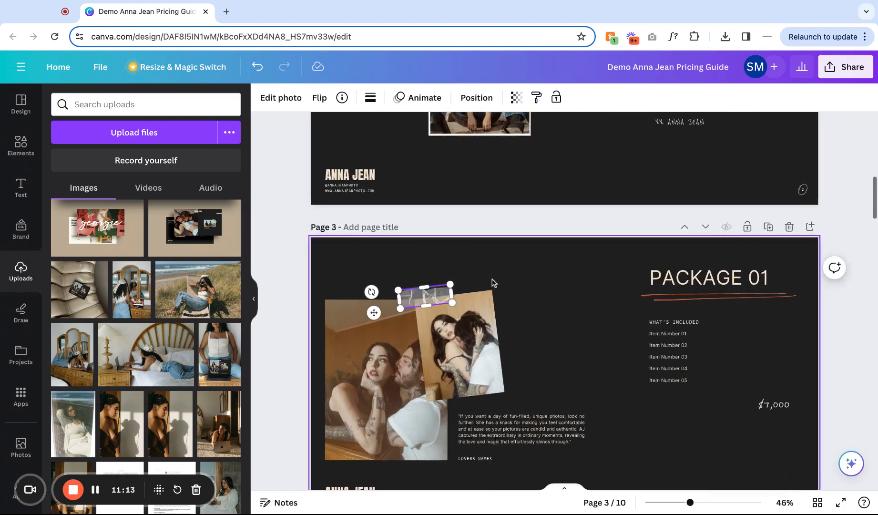
ctrl+scroll(493, 283, up, 2)
scroll(494, 283, down, 1)
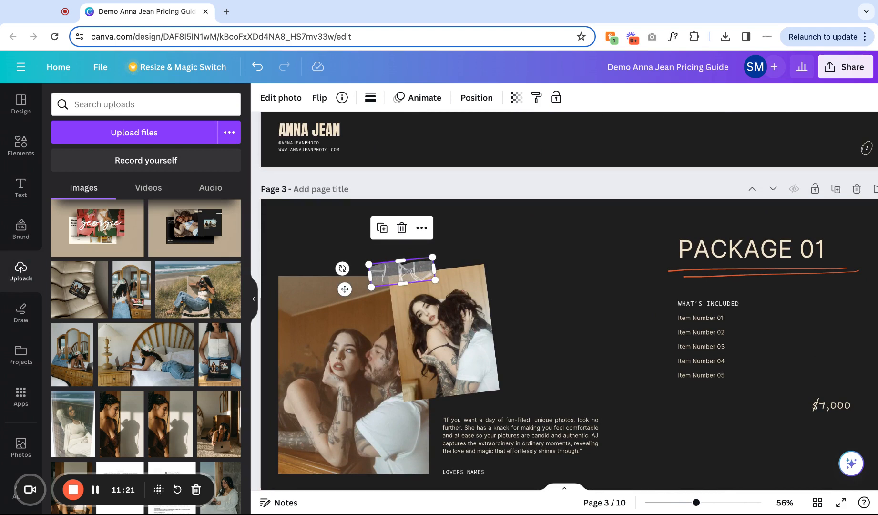
ctrl+scroll(565, 301, down, 2)
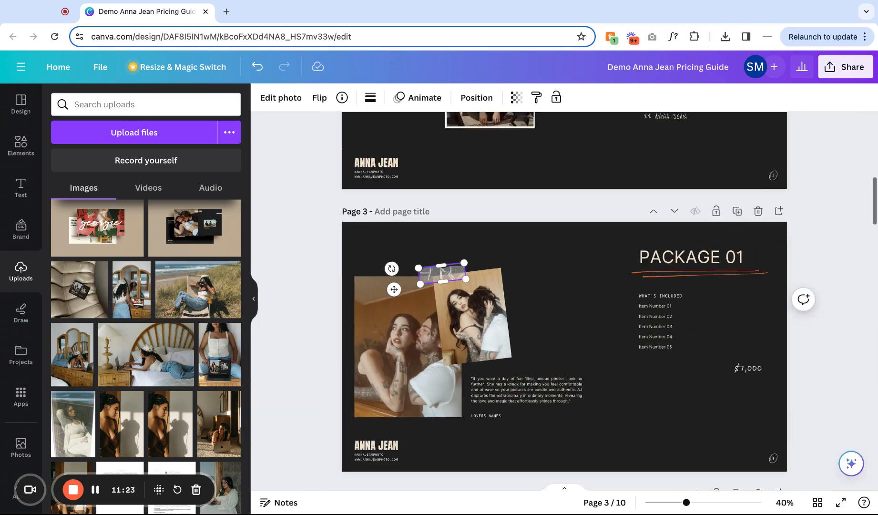
scroll(564, 301, down, 5)
scroll(565, 301, down, 8)
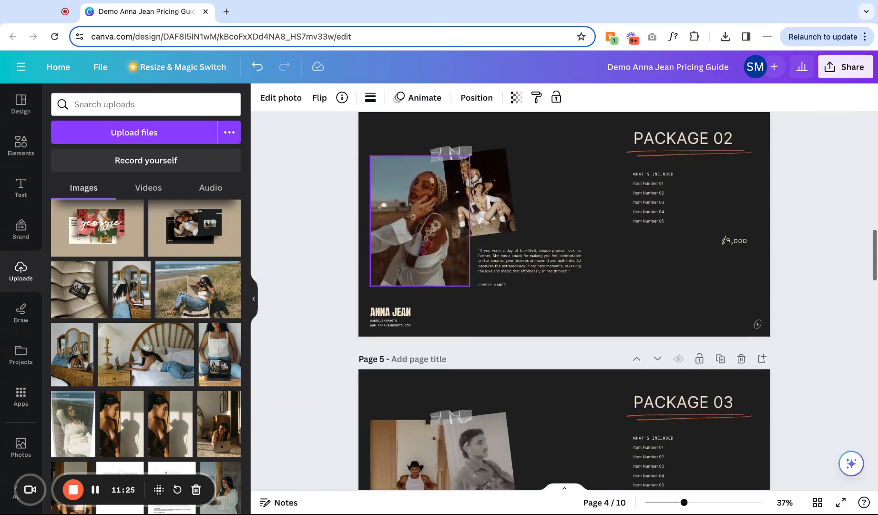
scroll(565, 300, down, 8)
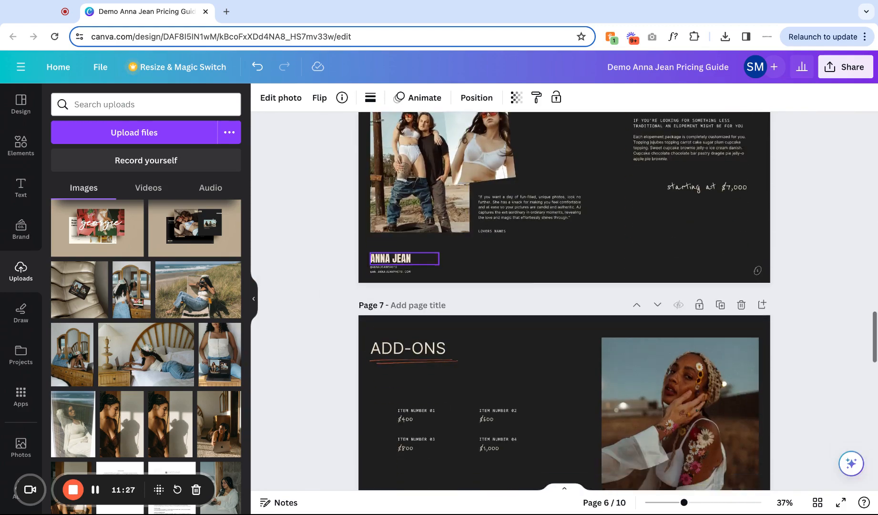
scroll(565, 300, down, 3)
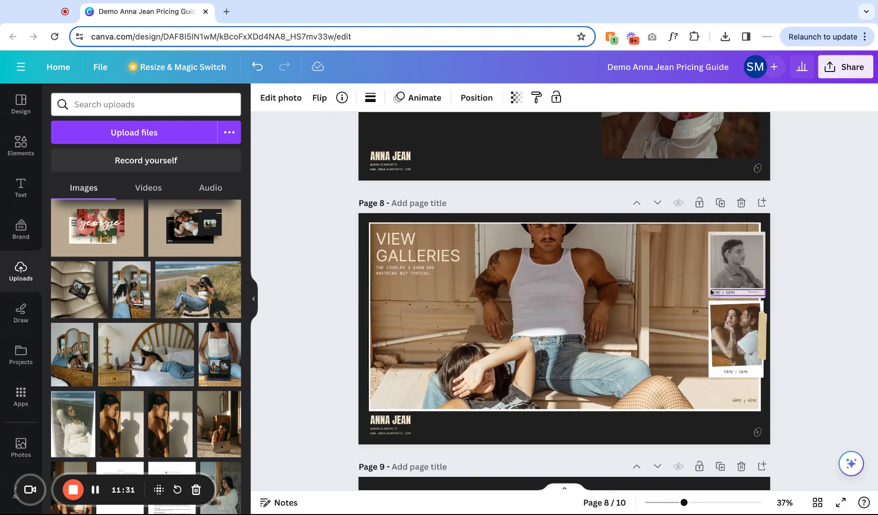
click(762, 339)
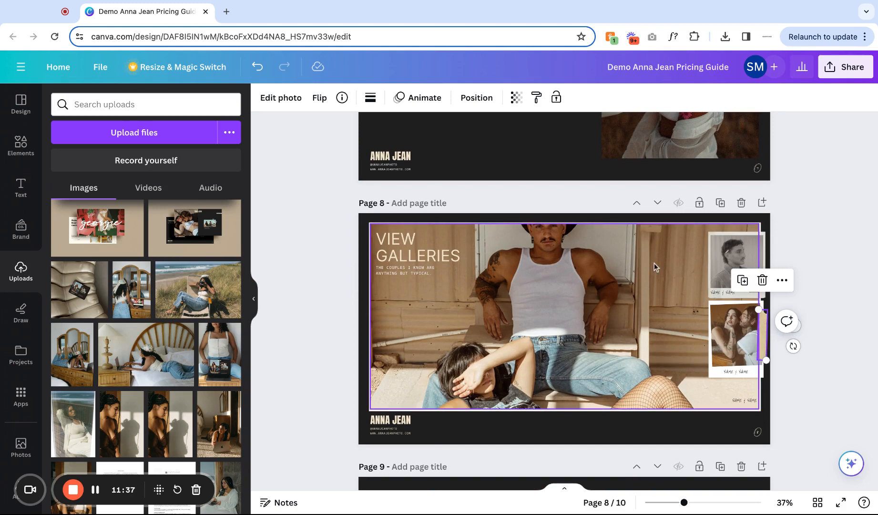
scroll(765, 356, down, 1)
scroll(767, 359, down, 5)
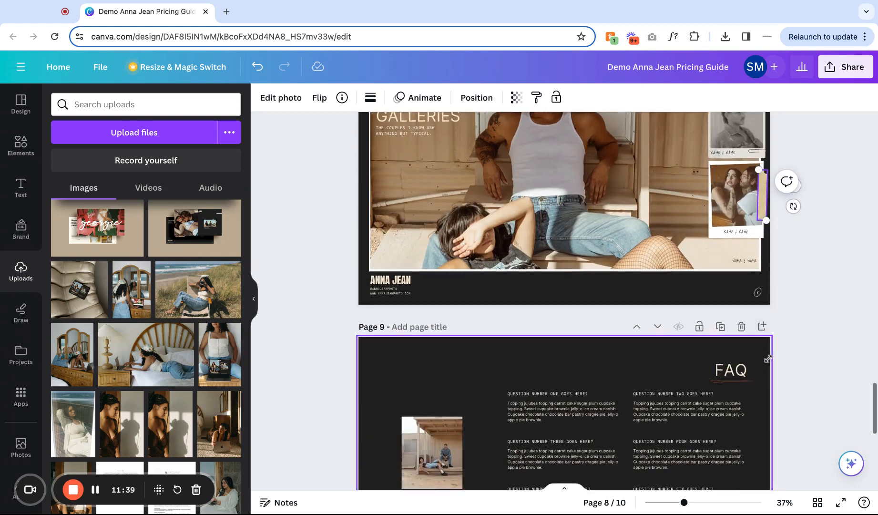
scroll(759, 371, down, 4)
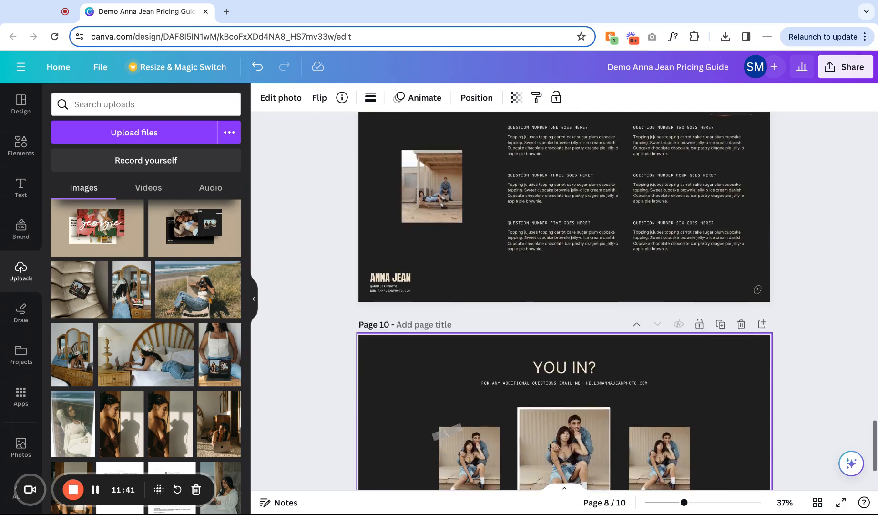
scroll(759, 372, up, 3)
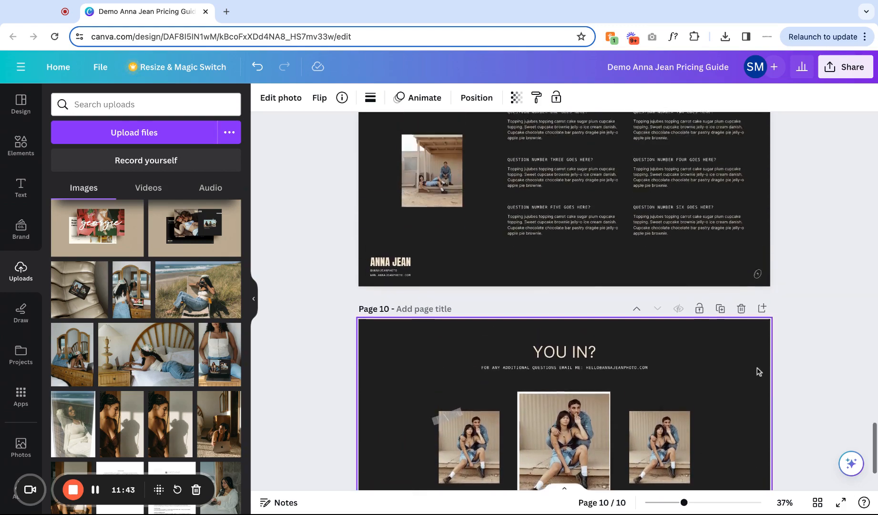
click(730, 232)
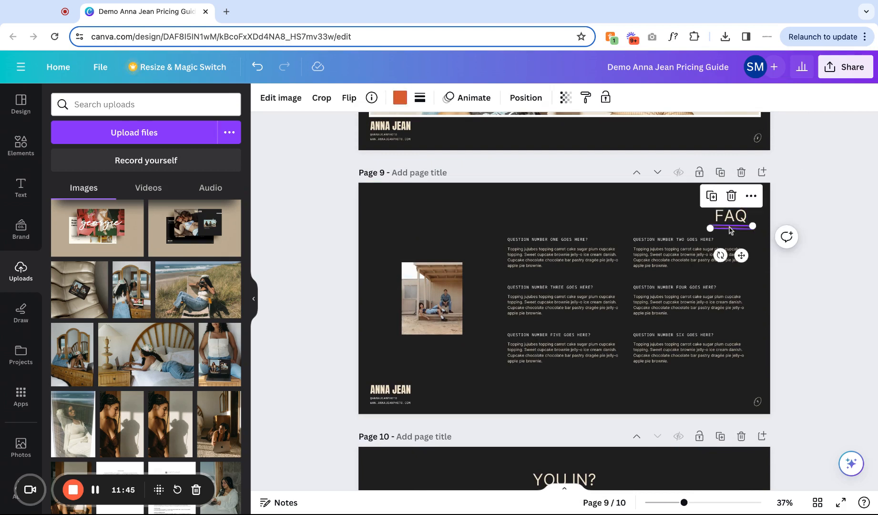
click(400, 98)
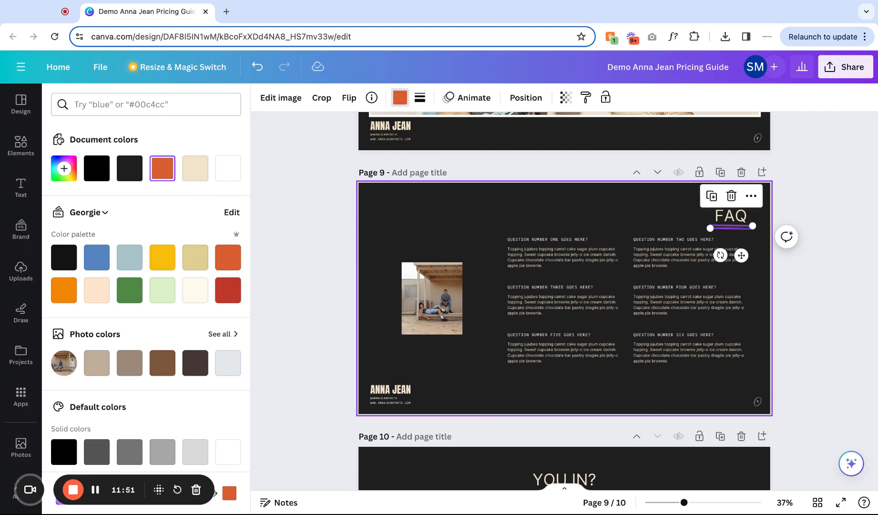
scroll(565, 246, up, 3)
scroll(564, 267, up, 8)
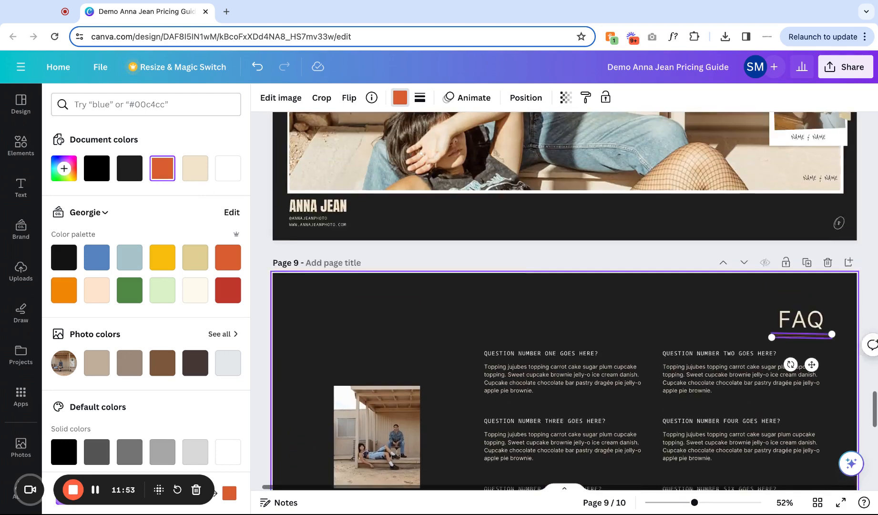
scroll(564, 267, down, 1)
scroll(565, 301, down, 1)
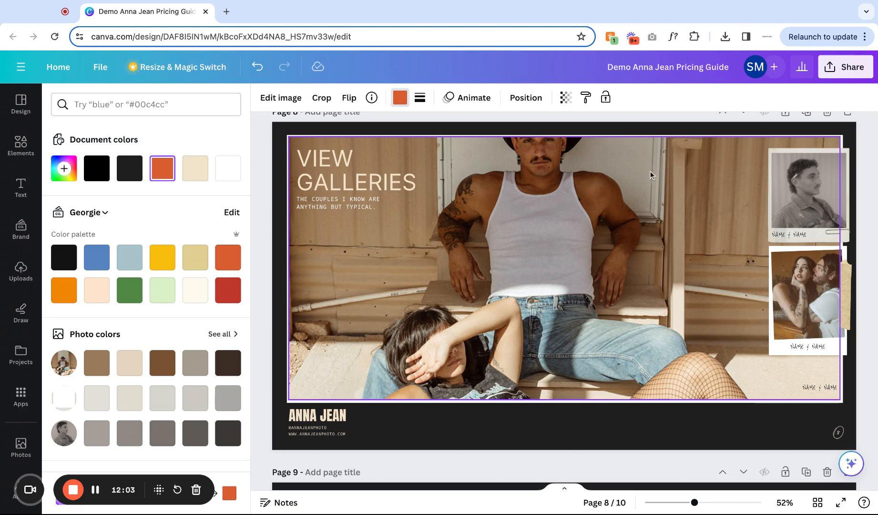
Try retyping the name label under the top polaroid photo on the VIEW GALLERIES page.
click(793, 233)
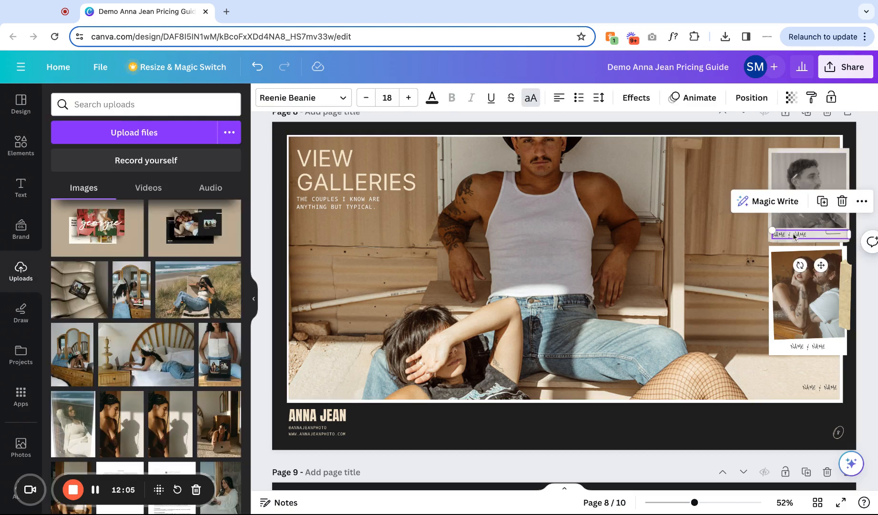
double_click(793, 233)
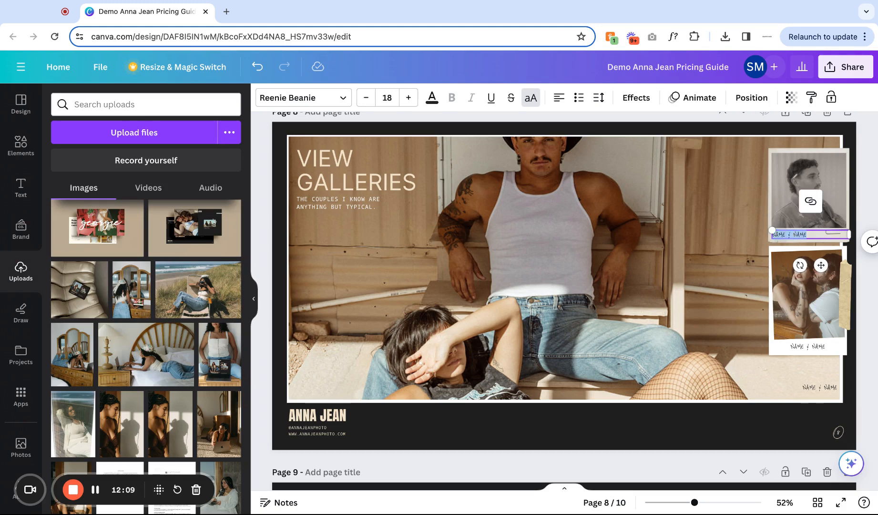
text(SEAD & LU)
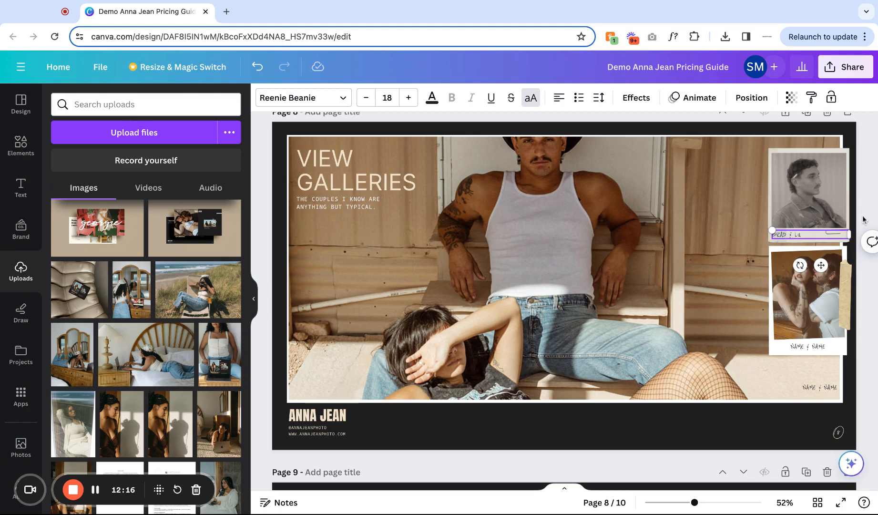
click(864, 219)
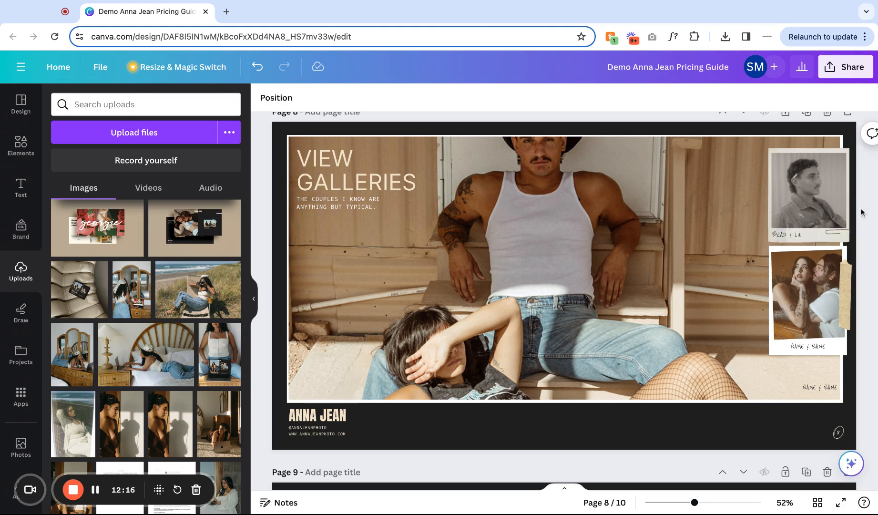
click(789, 235)
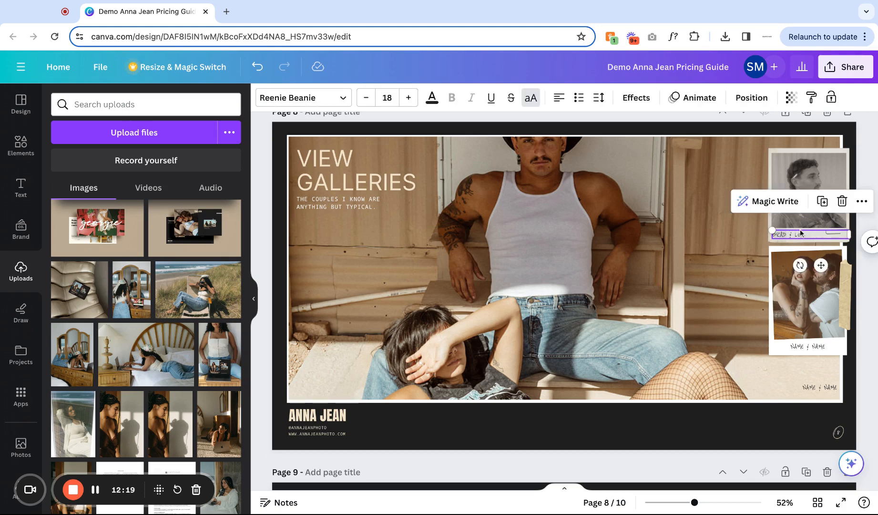
Open the link options for the name label and the top polaroid photo, closing them without adding a link.
click(862, 202)
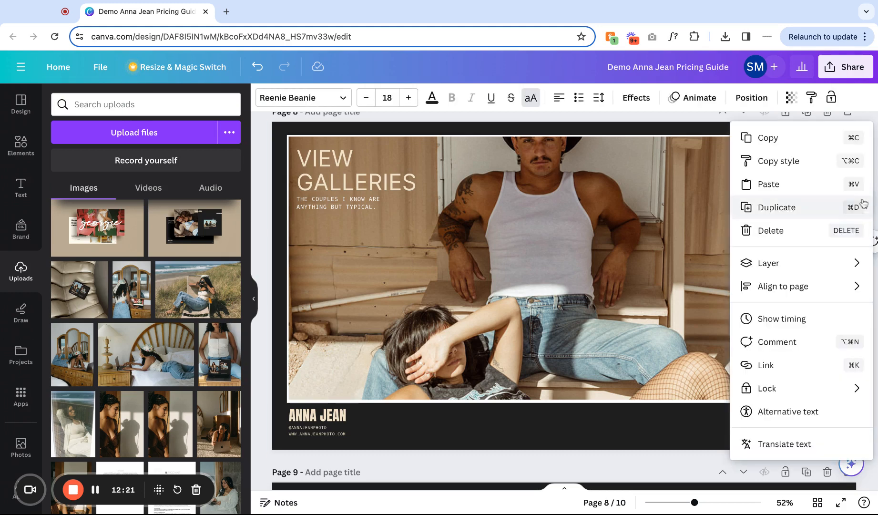
click(770, 365)
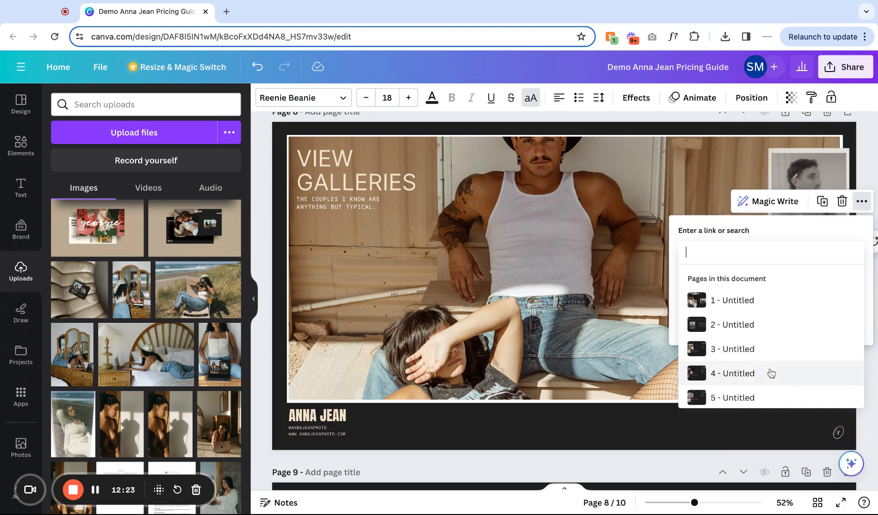
key(Escape)
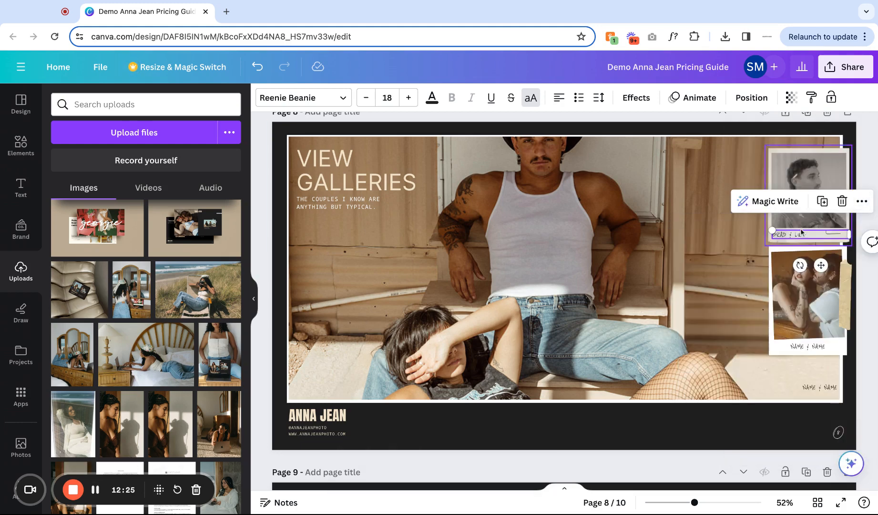
click(862, 201)
click(767, 365)
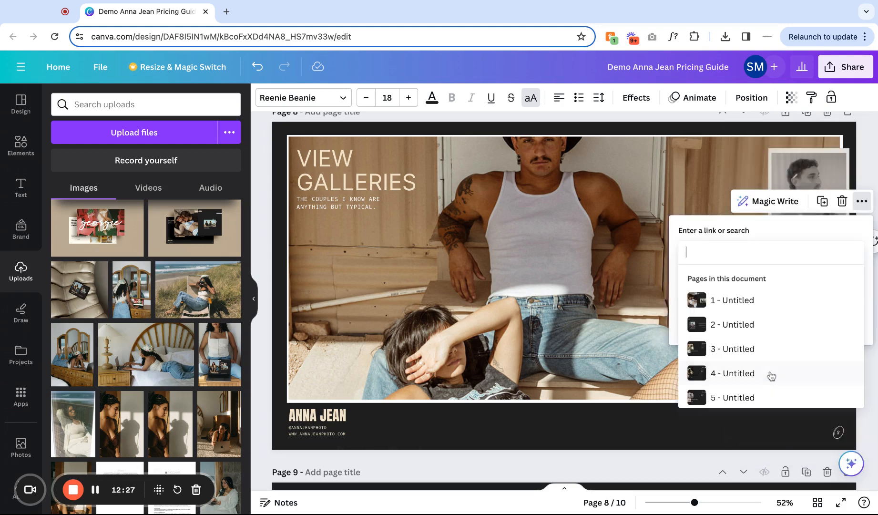
key(Escape)
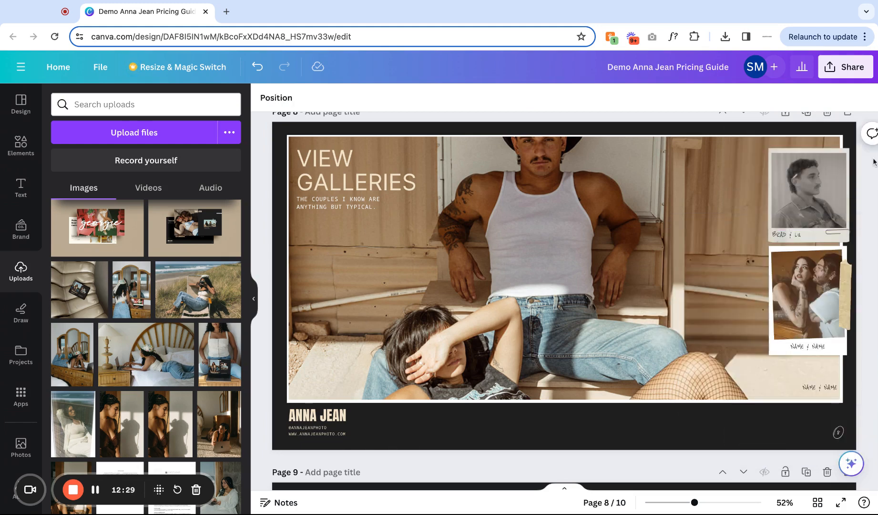
click(799, 202)
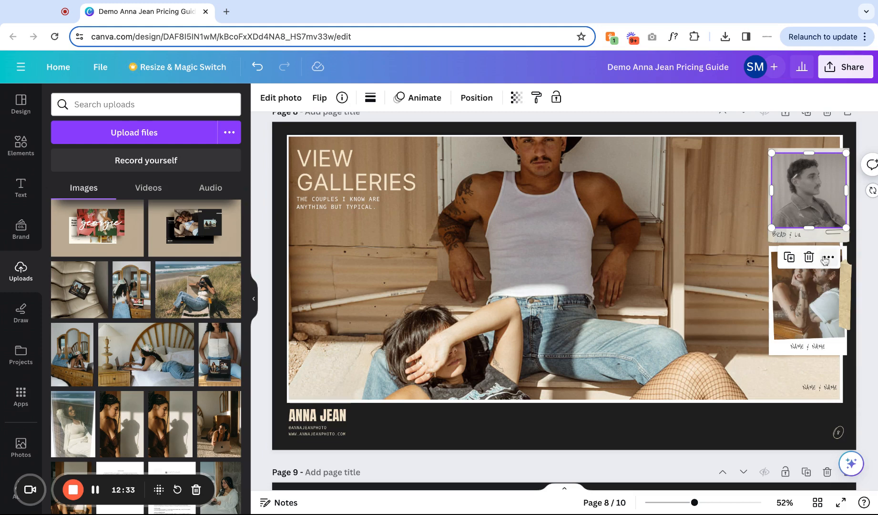
click(827, 257)
click(755, 364)
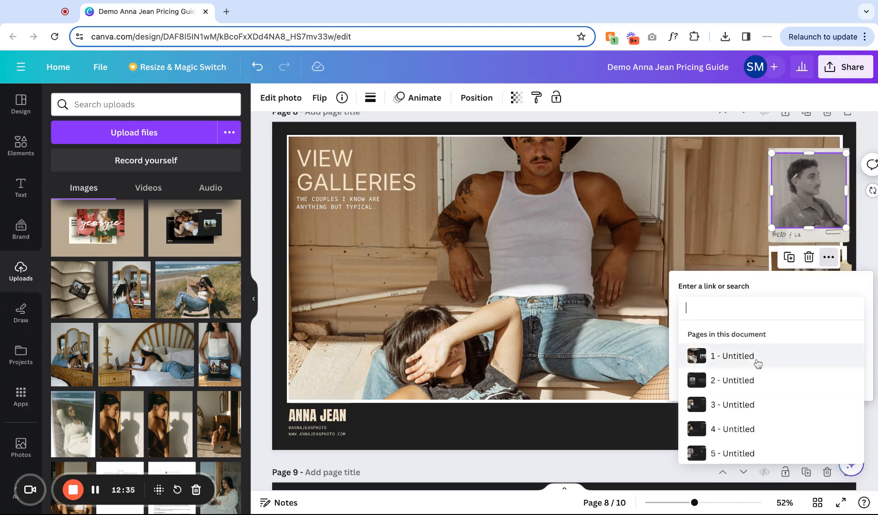
click(747, 211)
Undo the name label edits.
key(ctrl+z)
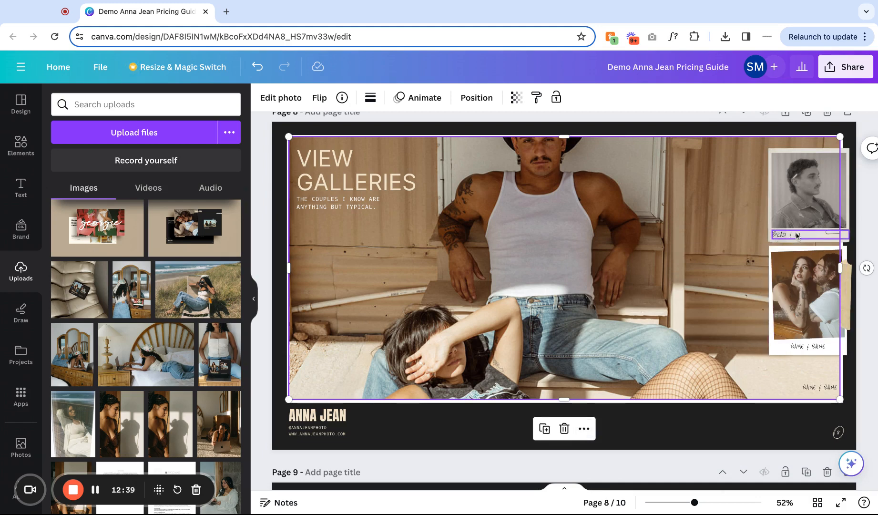
click(262, 71)
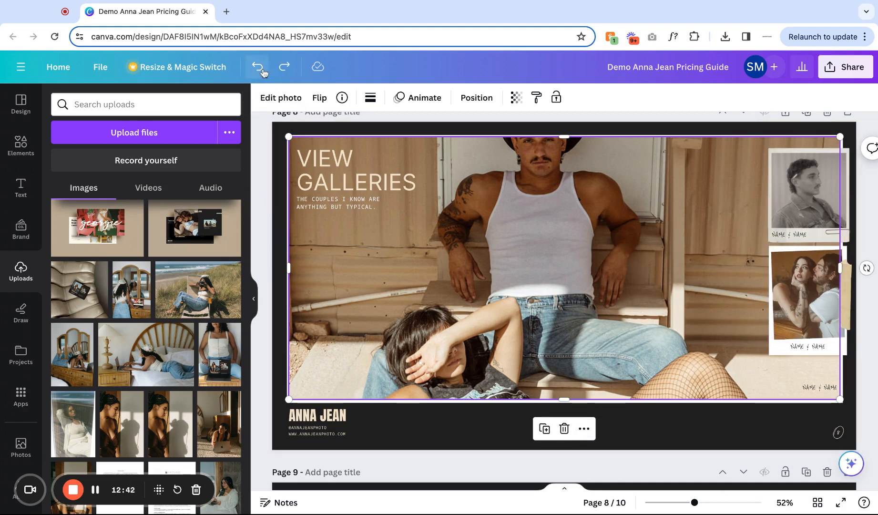
Open the link options for the lower polaroid's name label and check the corner name label.
click(797, 290)
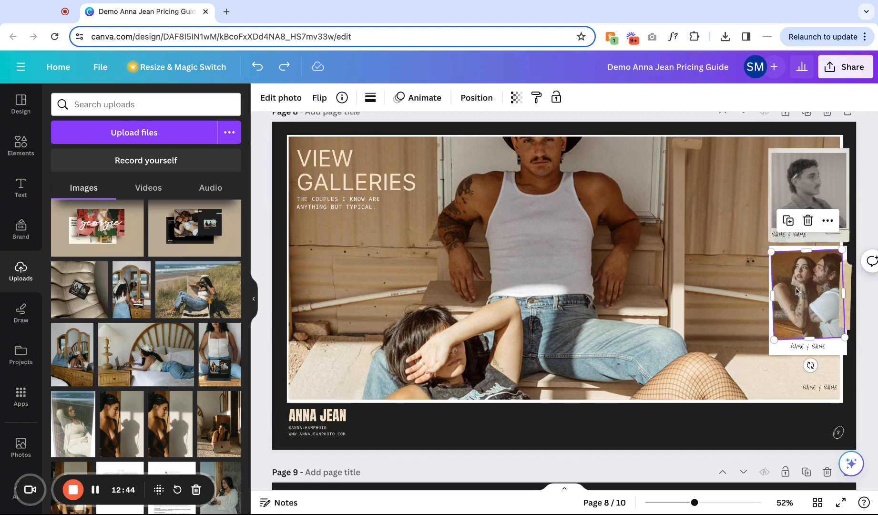
click(805, 351)
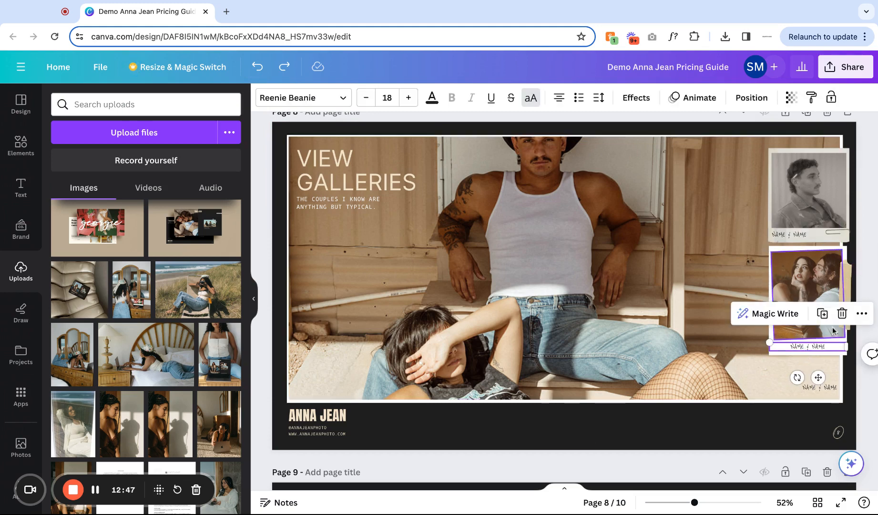
click(862, 313)
click(766, 364)
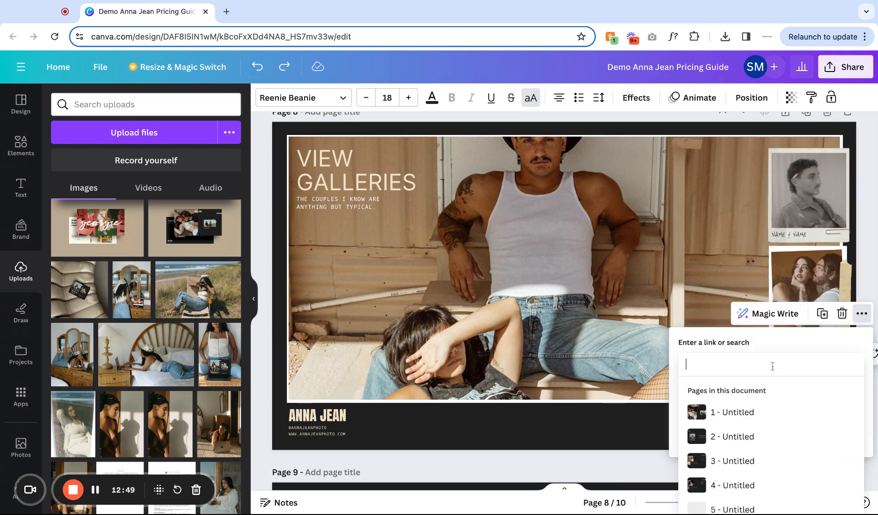
click(801, 359)
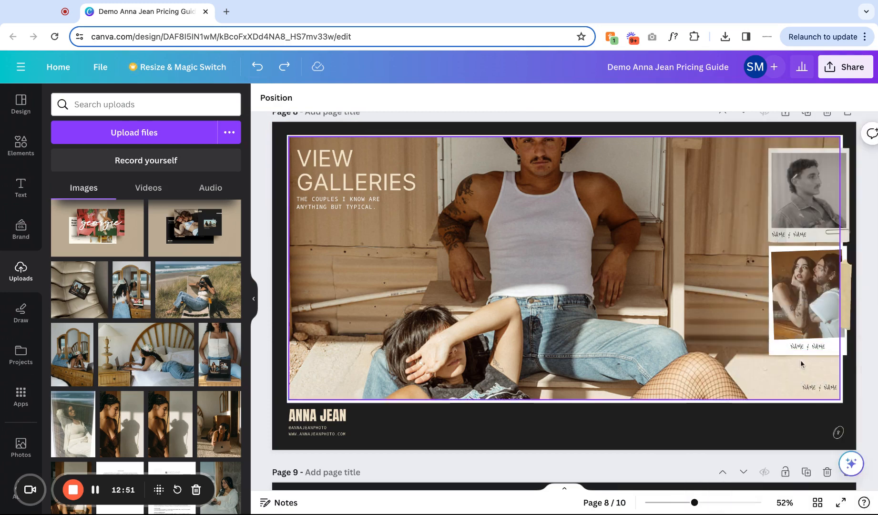
click(813, 388)
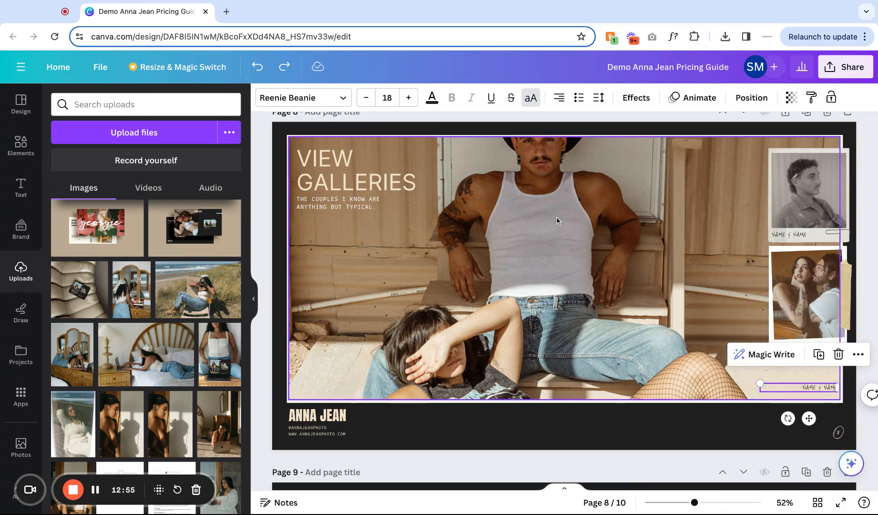
Open the link options for the footer handle and website text, then close the menus.
click(631, 336)
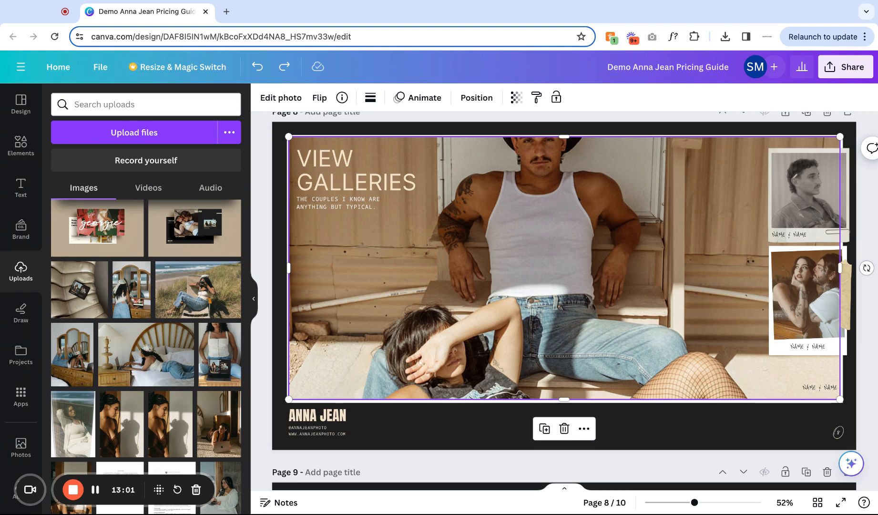
click(314, 428)
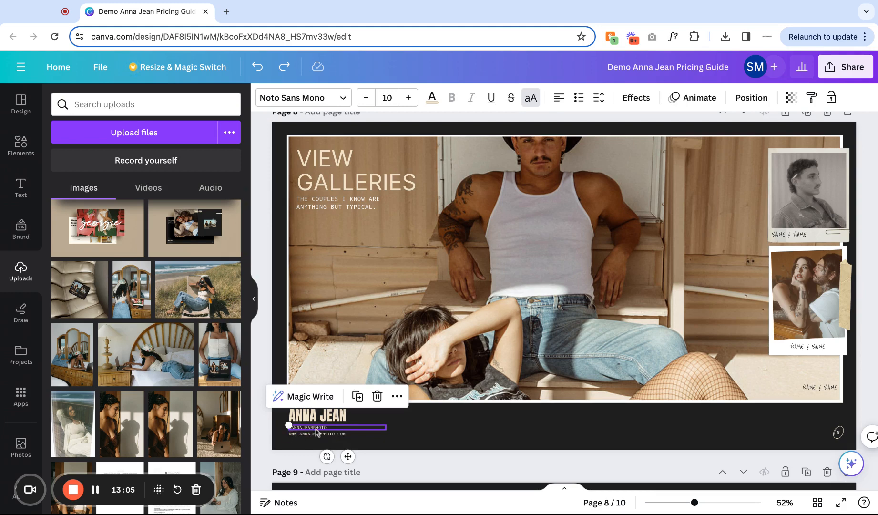
click(396, 396)
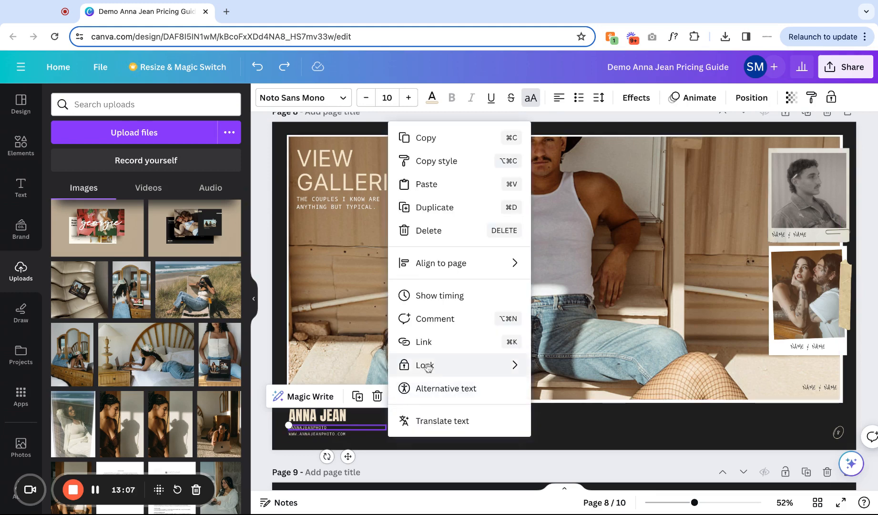
click(425, 341)
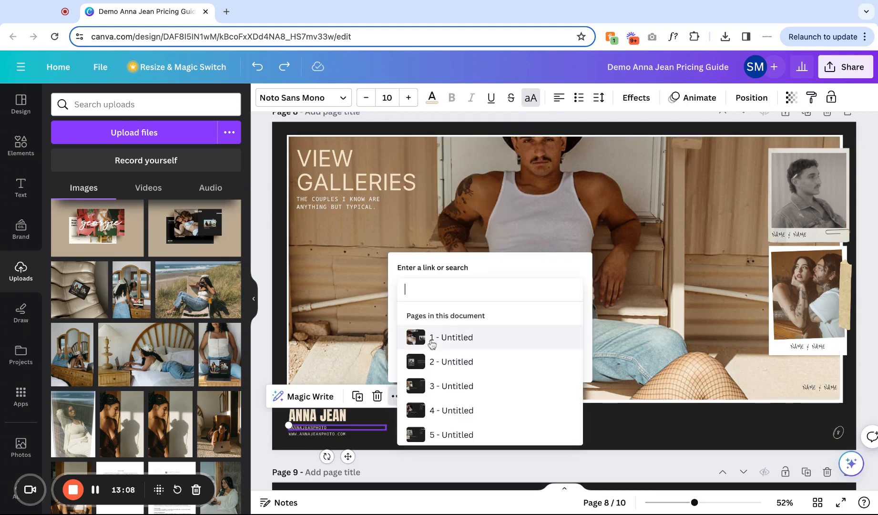
click(323, 435)
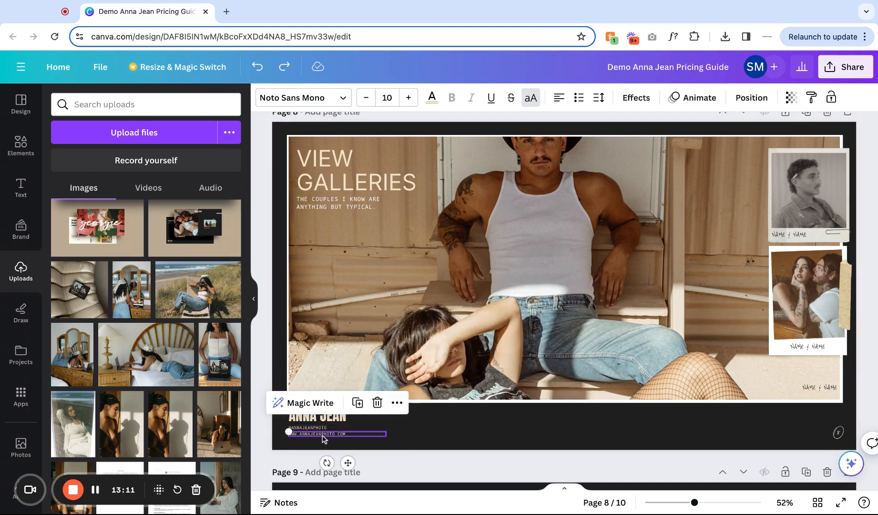
click(397, 402)
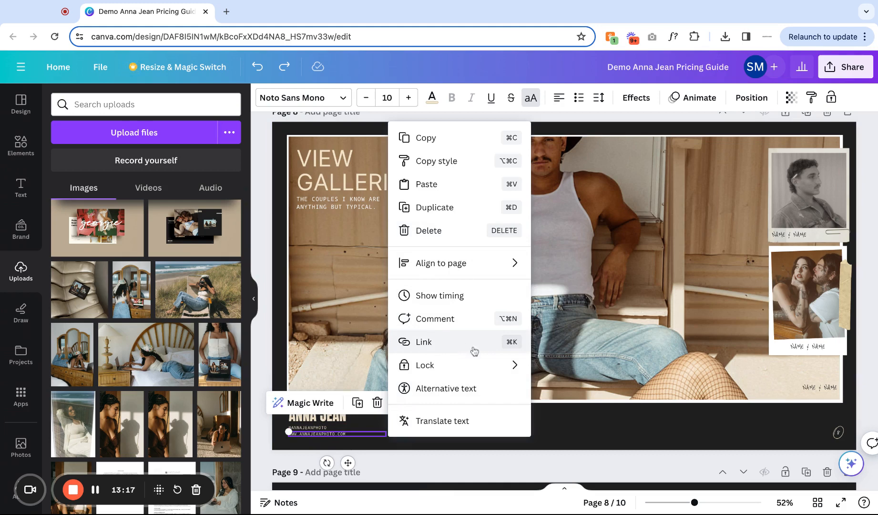
click(552, 449)
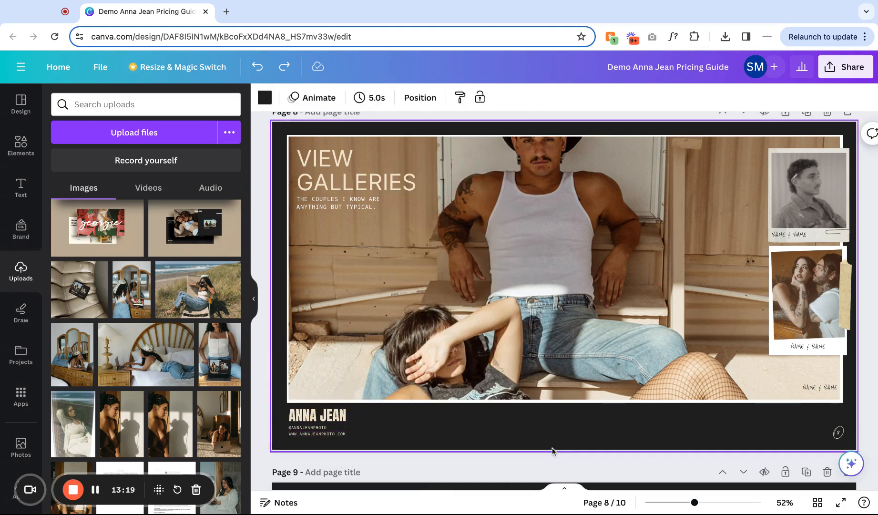
scroll(552, 450, down, 3)
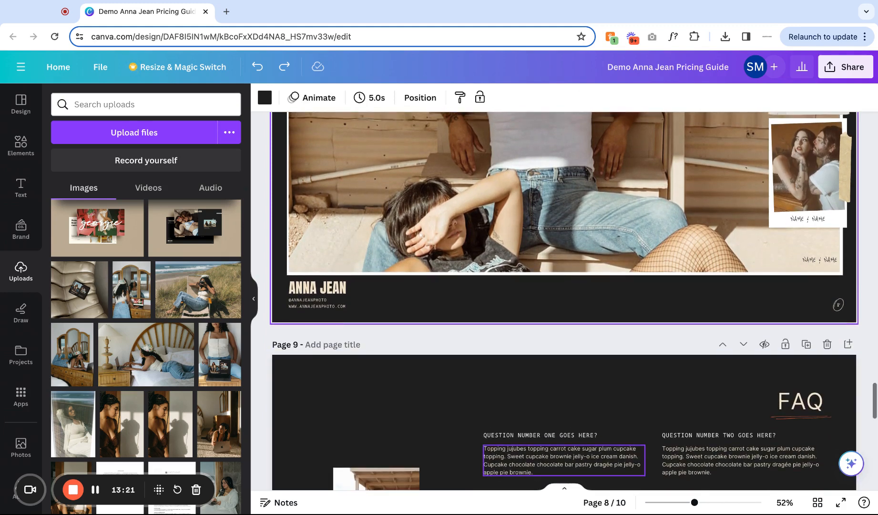
scroll(552, 451, up, 1)
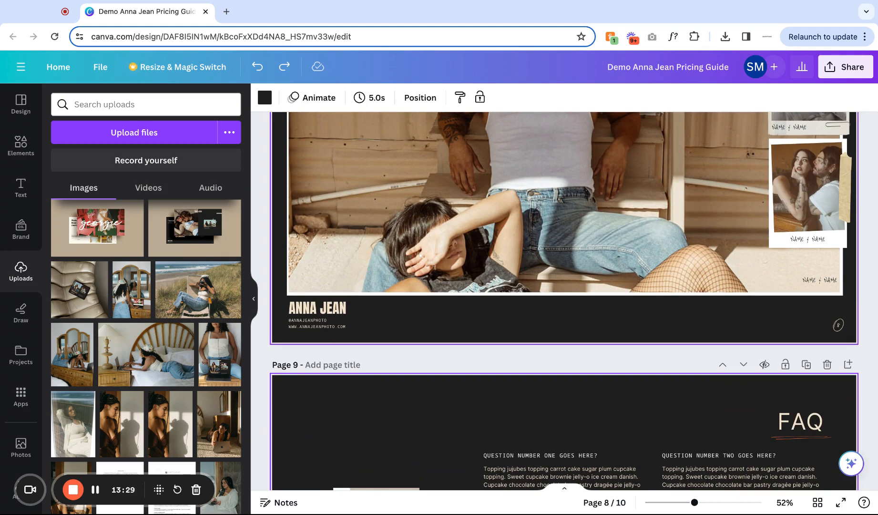
scroll(564, 301, down, 10)
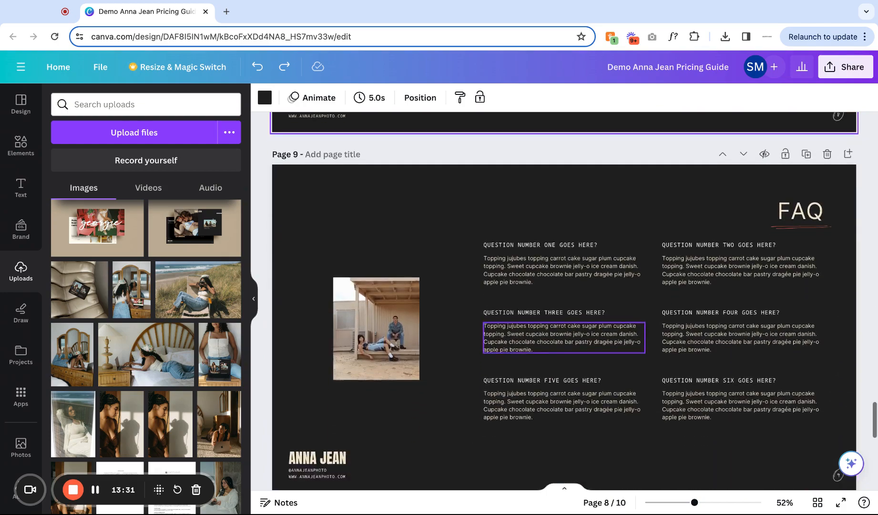
scroll(564, 301, up, 4)
scroll(659, 276, up, 15)
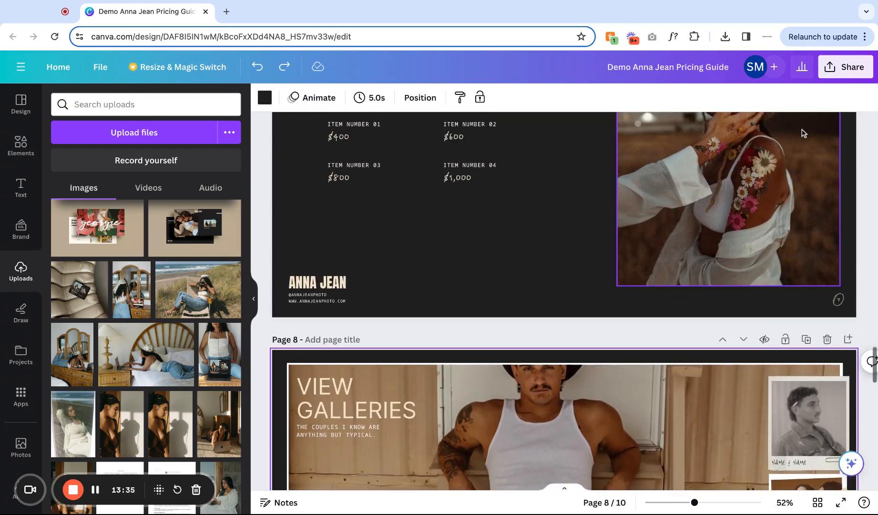
Present the design full screen.
click(853, 71)
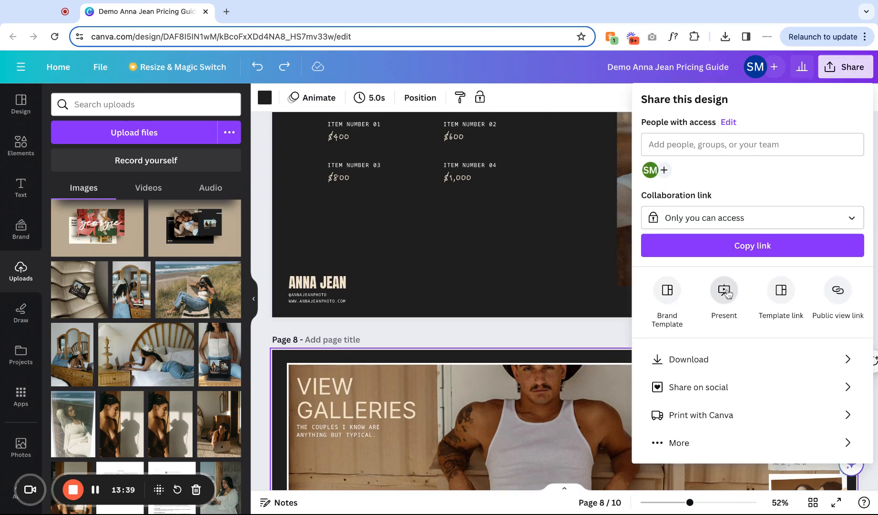
click(726, 291)
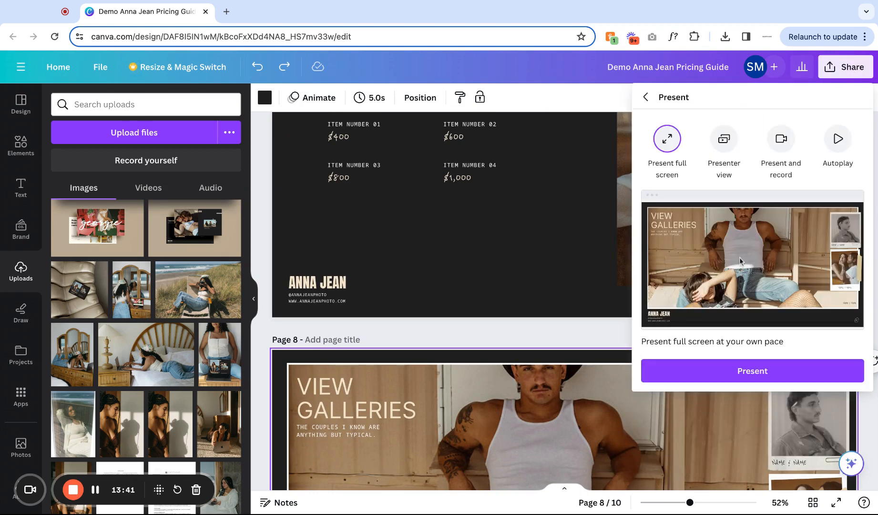
click(758, 382)
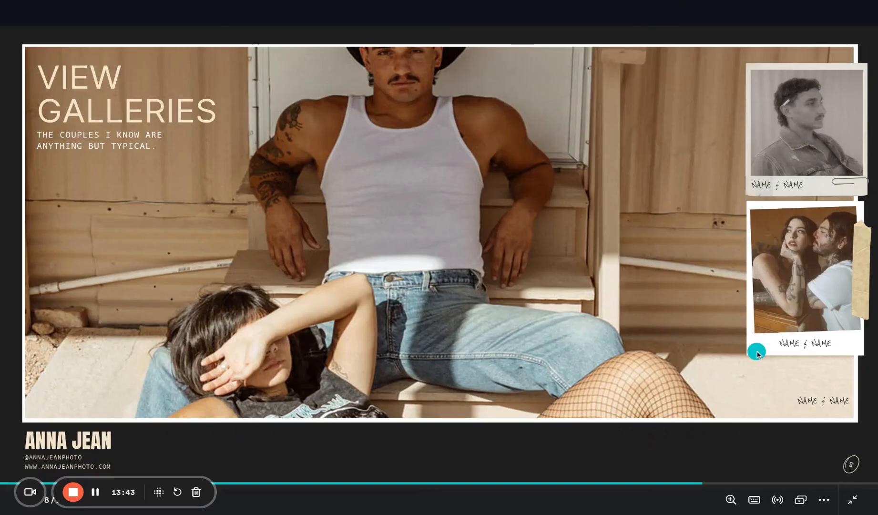
Page back and forth through the presentation slides, then exit full-screen presenting.
key(Left)
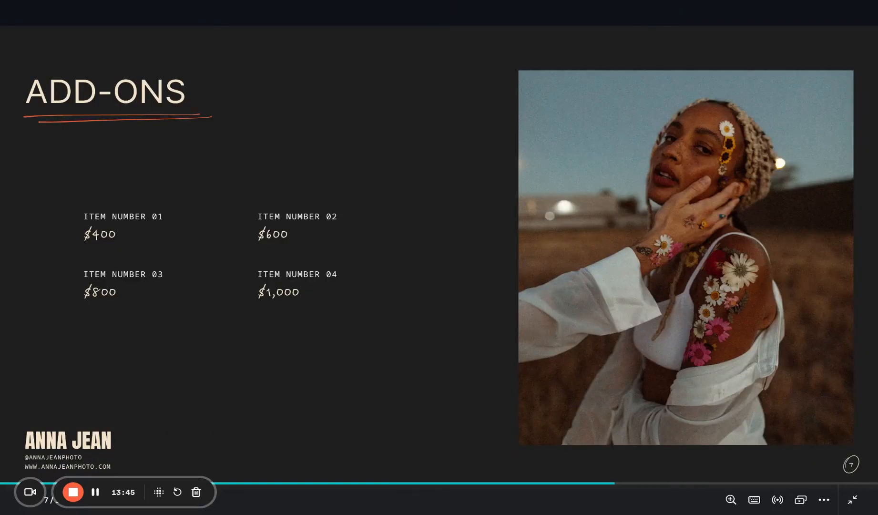
key(Left)
key(Left)
key(Left)
key(Left)
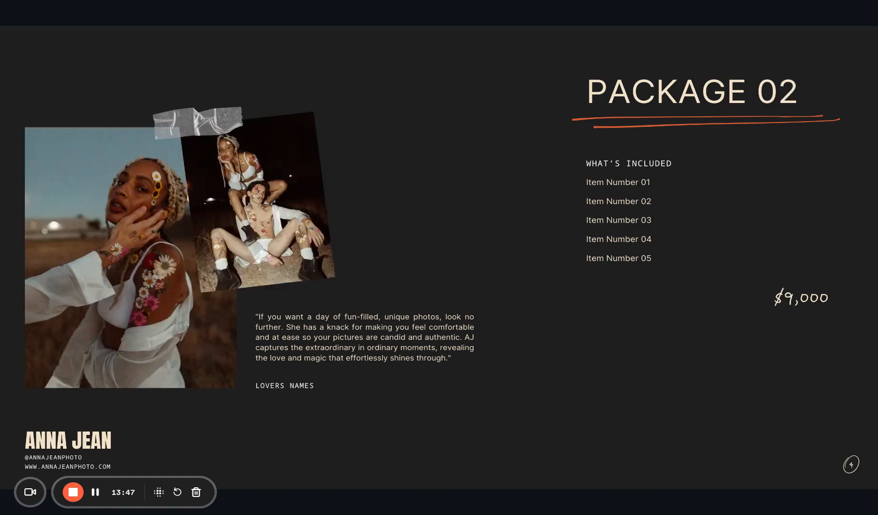
key(Left)
key(Left)
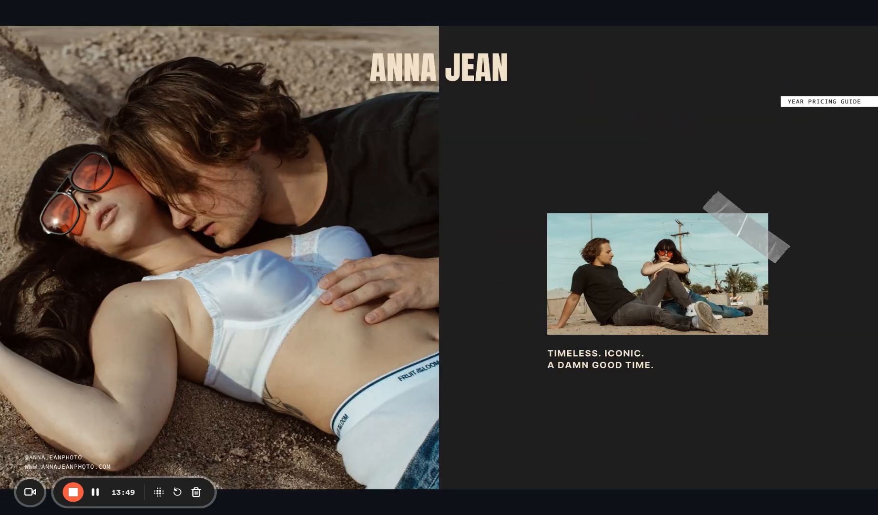
key(Right)
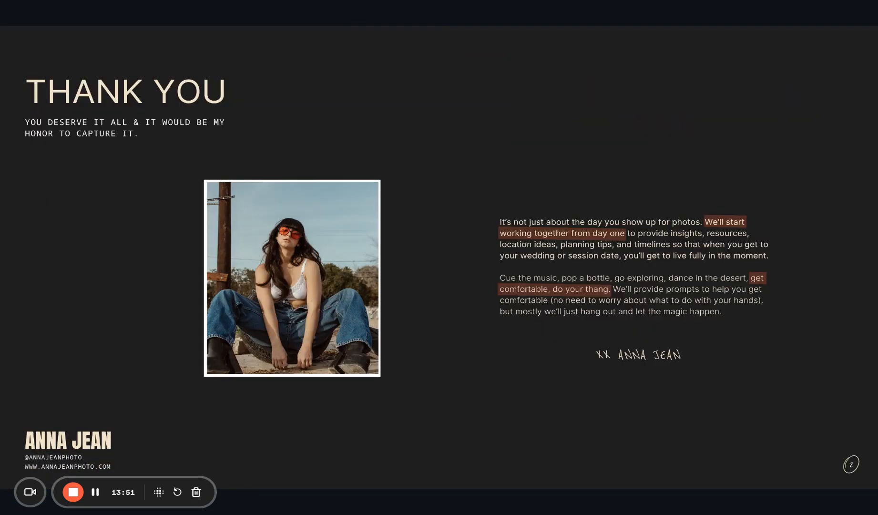
key(Right)
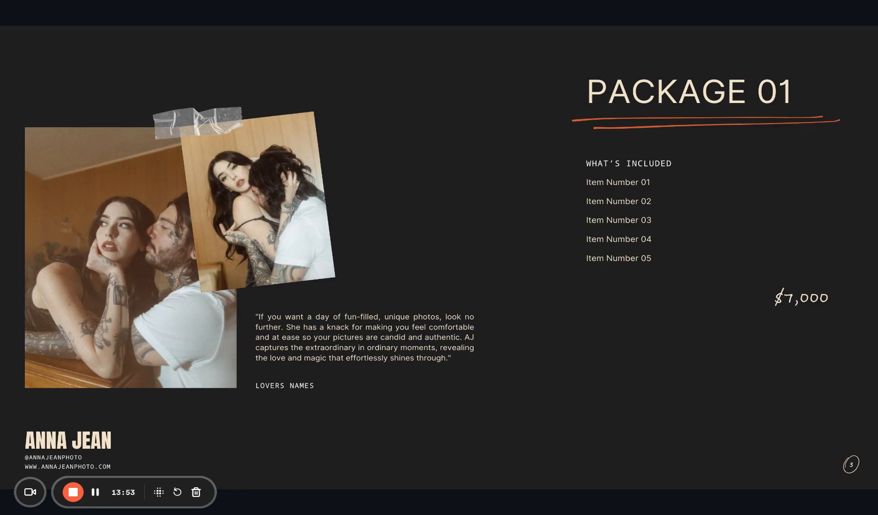
key(Escape)
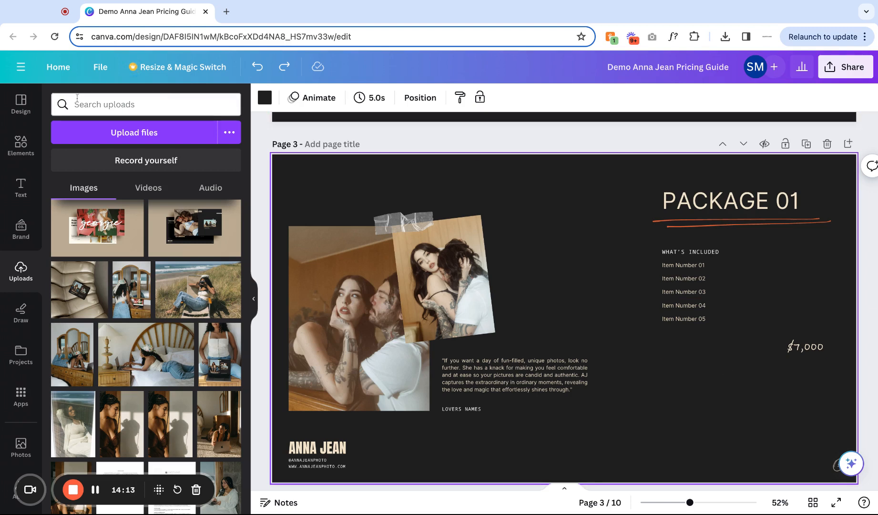
Add a sparkle graphic to the Package 01 page, shrink it, color it cream and place it beside the PACKAGE 01 title.
click(22, 111)
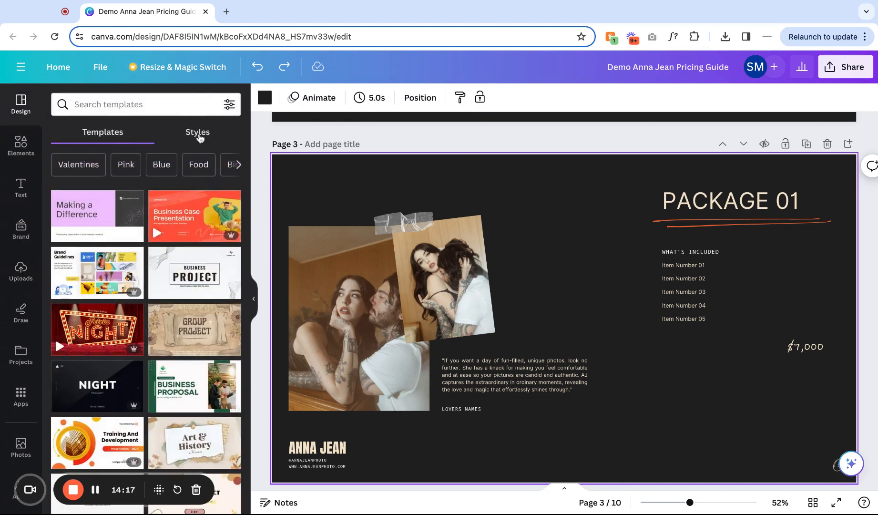
click(146, 107)
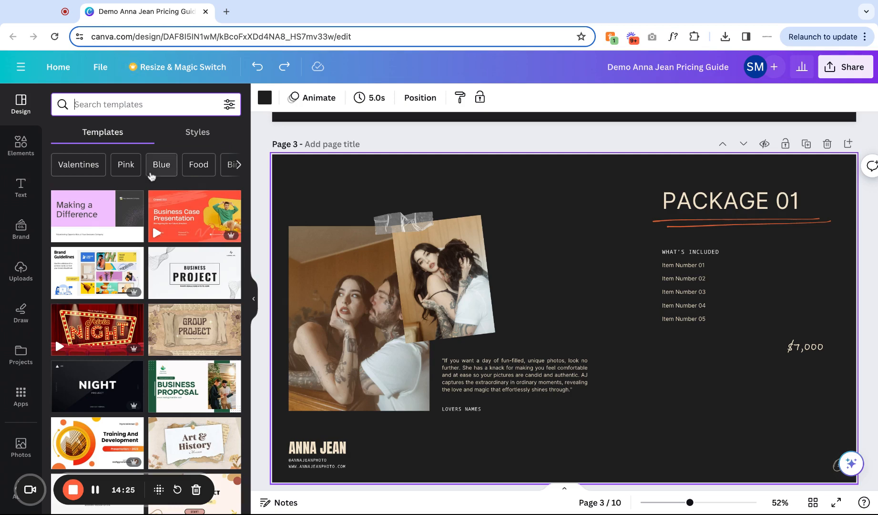
click(22, 154)
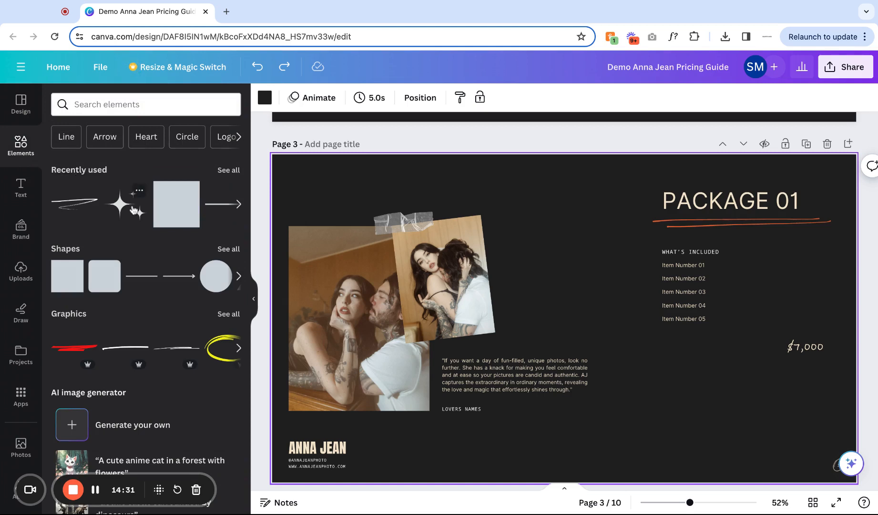
click(133, 210)
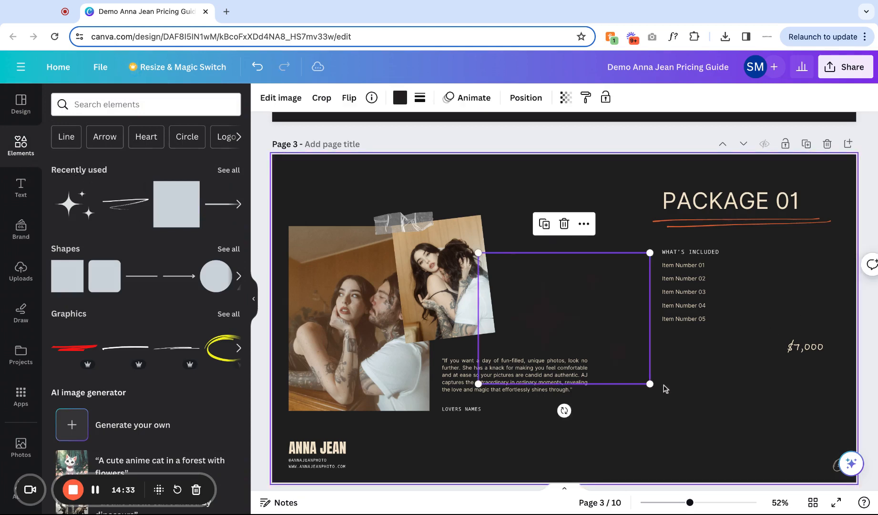
drag(654, 387, 561, 316)
click(400, 98)
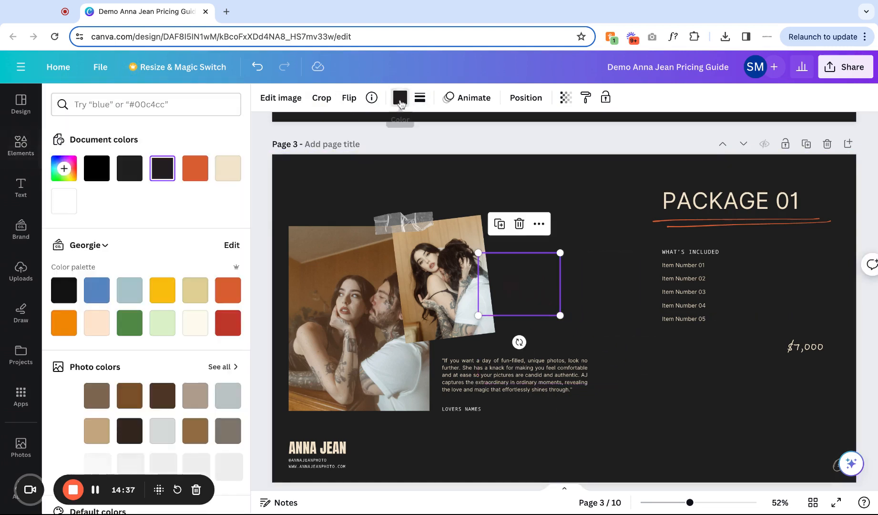
click(228, 290)
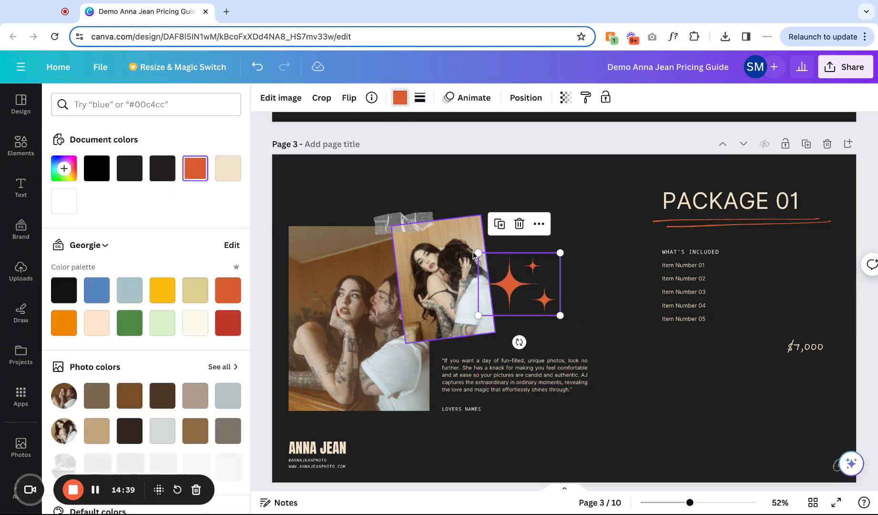
drag(478, 253, 530, 291)
click(227, 168)
drag(556, 341, 805, 226)
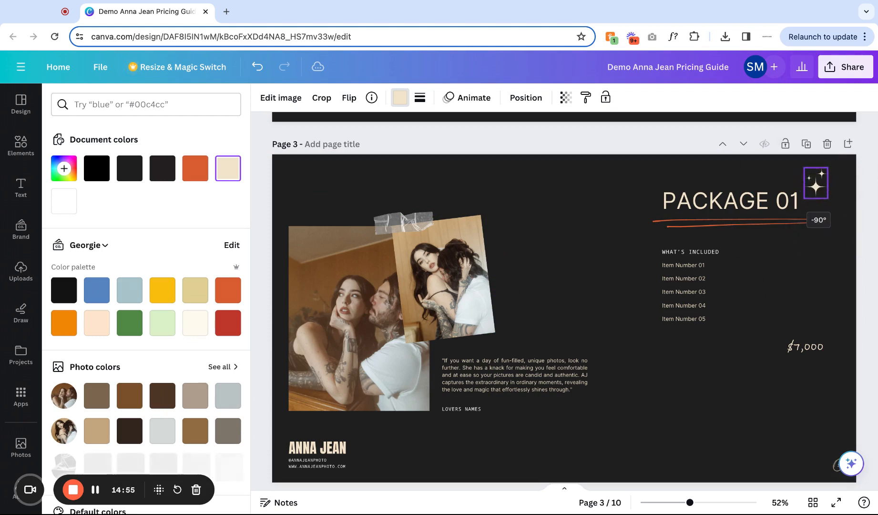
Search the elements for messy line and show all matching graphics.
click(559, 208)
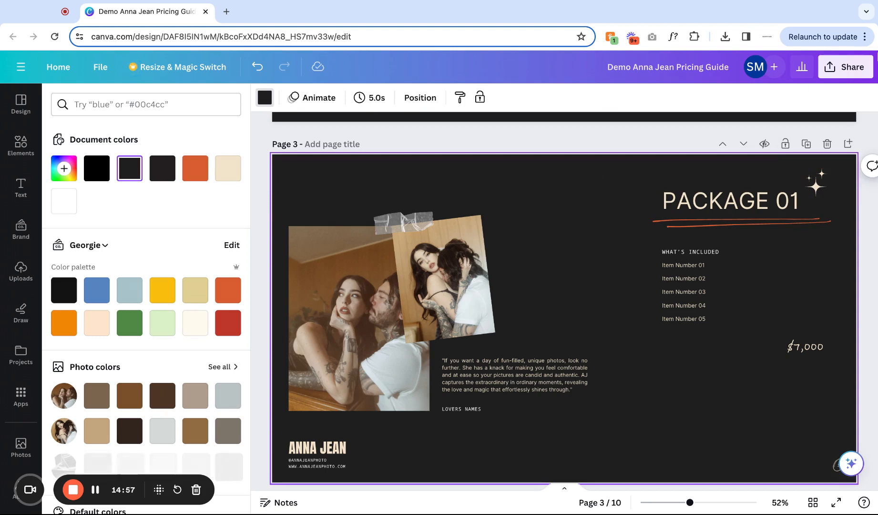
click(815, 190)
click(823, 172)
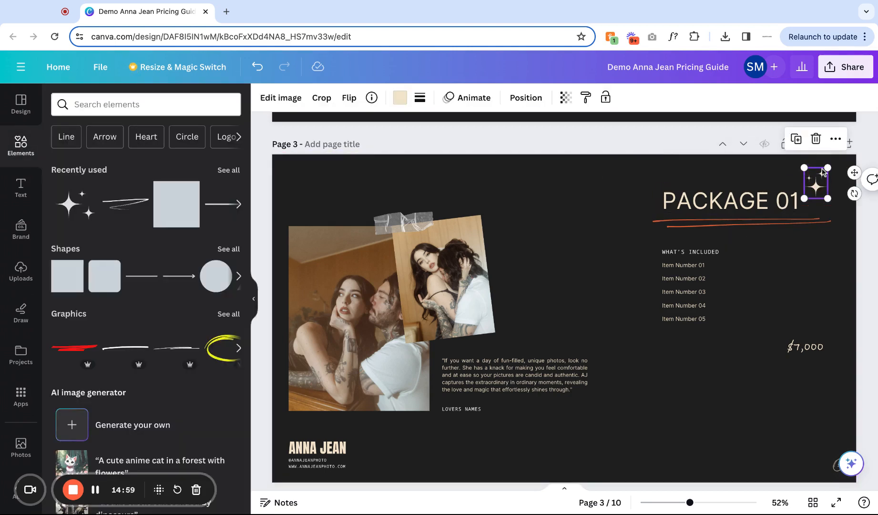
click(734, 185)
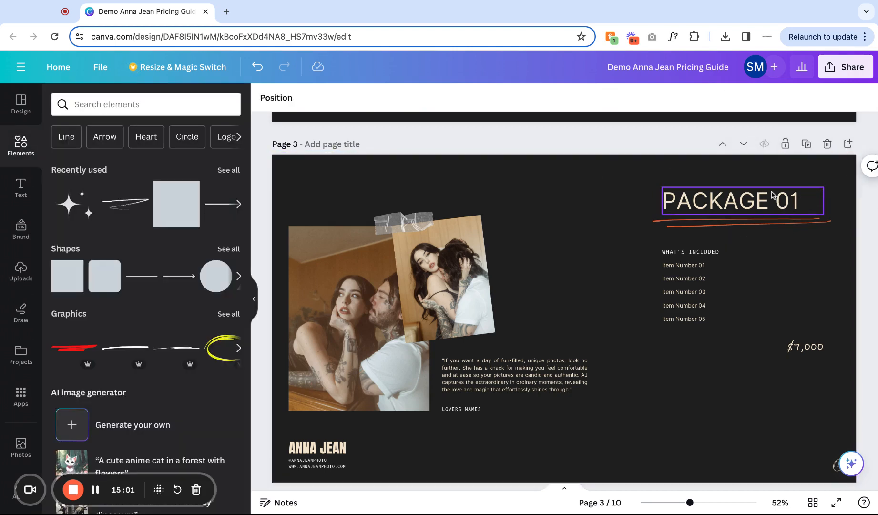
click(136, 103)
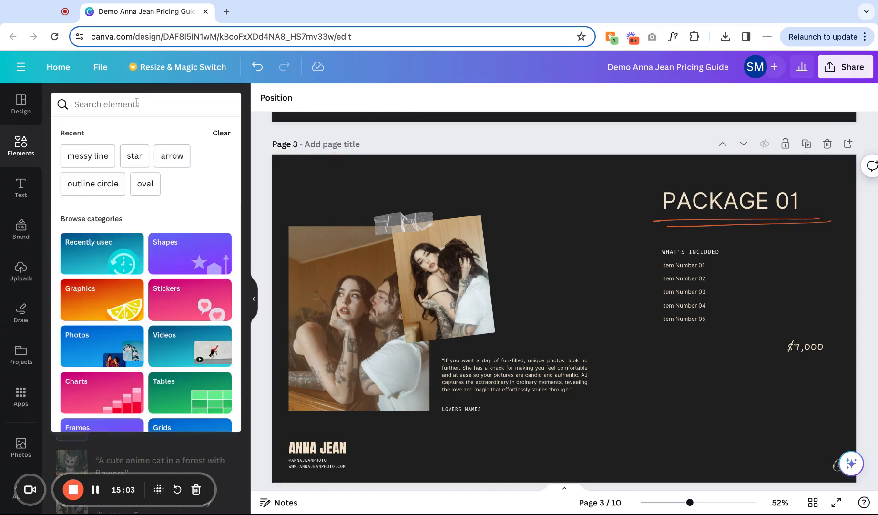
text(messy line)
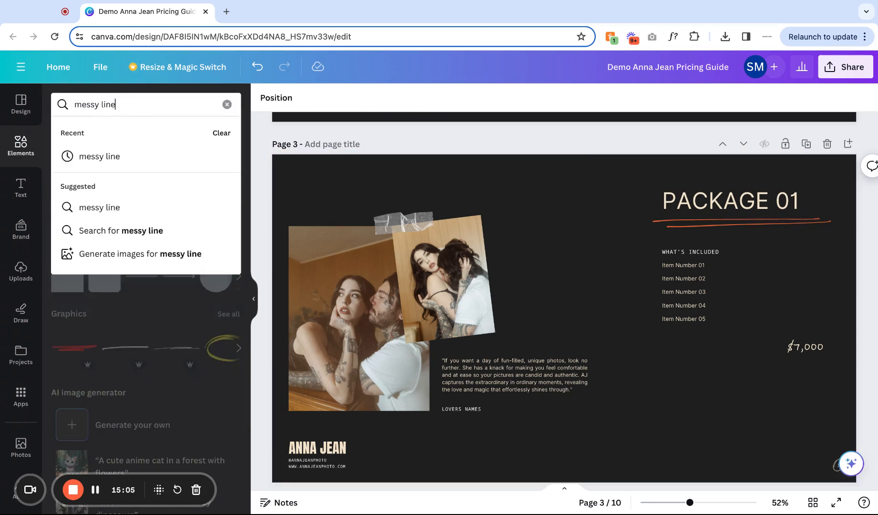
key(Return)
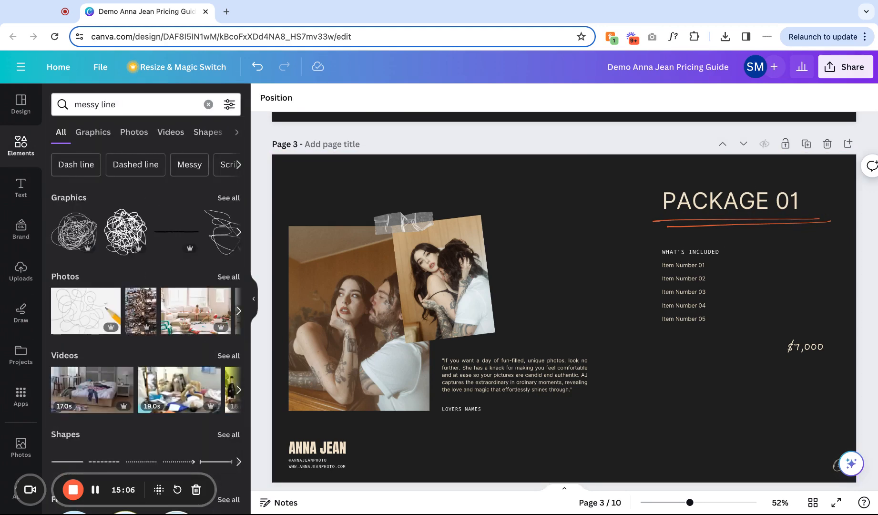
click(236, 198)
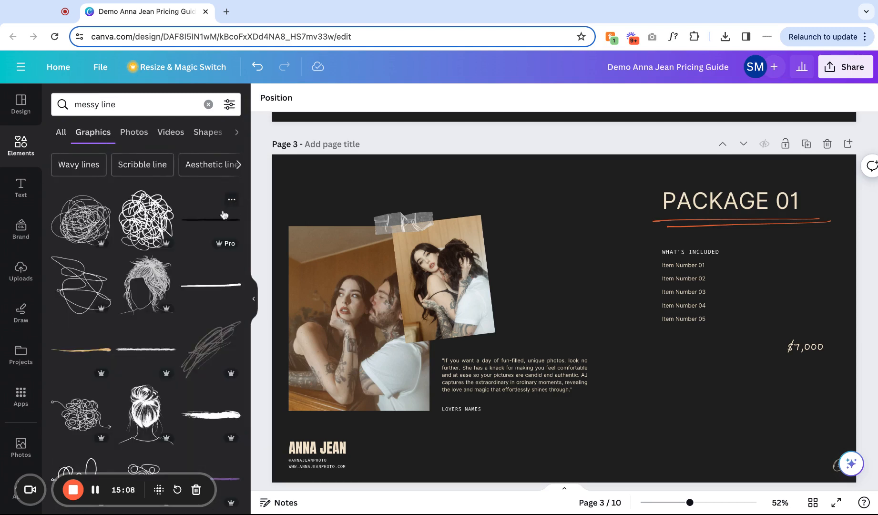
Try adding two brush line graphics to the page and delete each one.
click(222, 292)
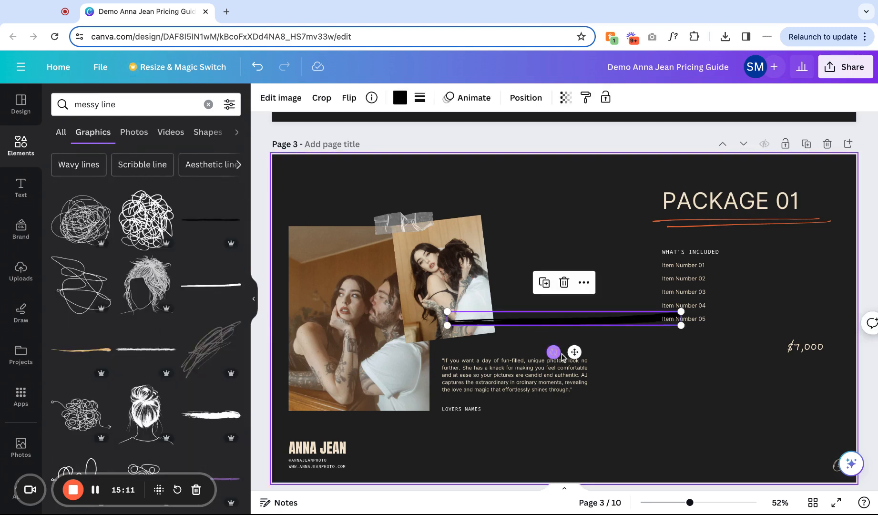
key(Delete)
click(212, 415)
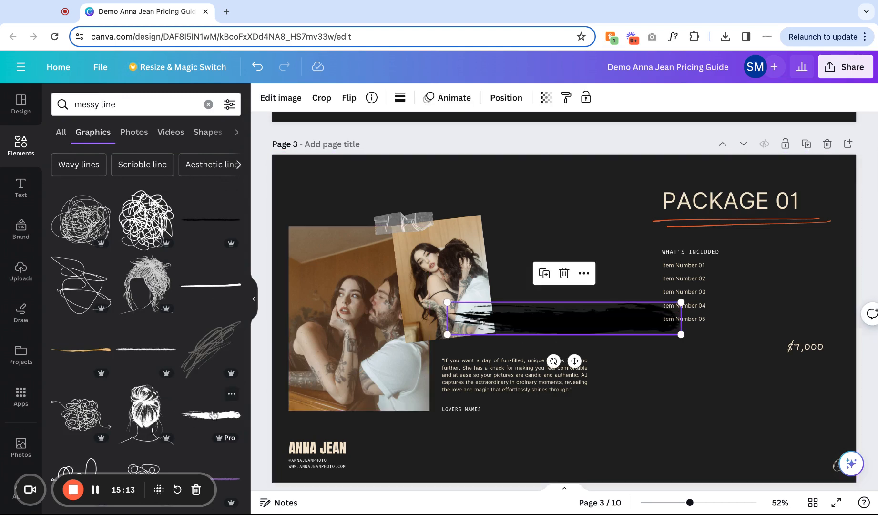
key(Delete)
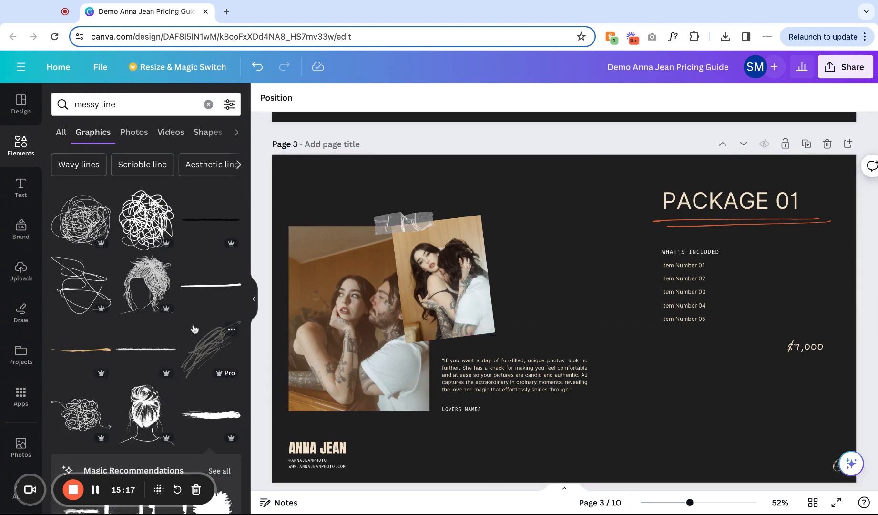
Add a sketchy line graphic, shrink it, move it above the title, color it orange, then delete it.
scroll(203, 226, down, 6)
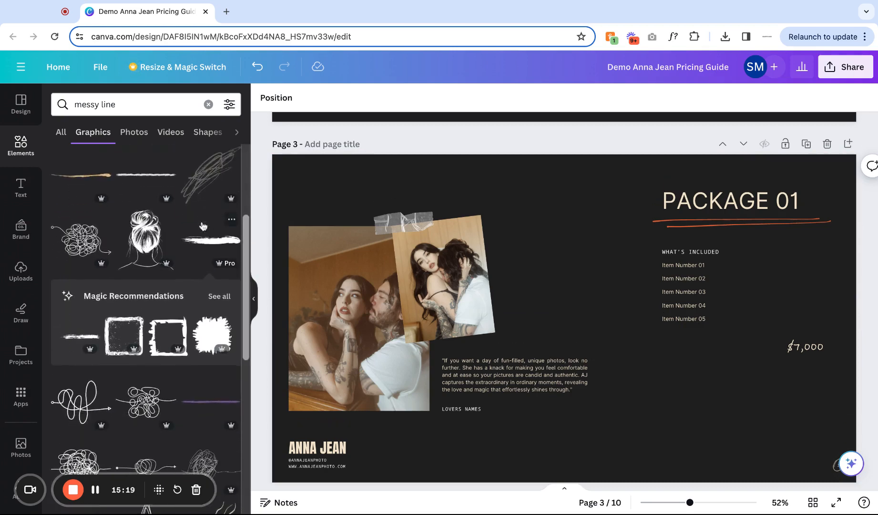
scroll(215, 294, down, 3)
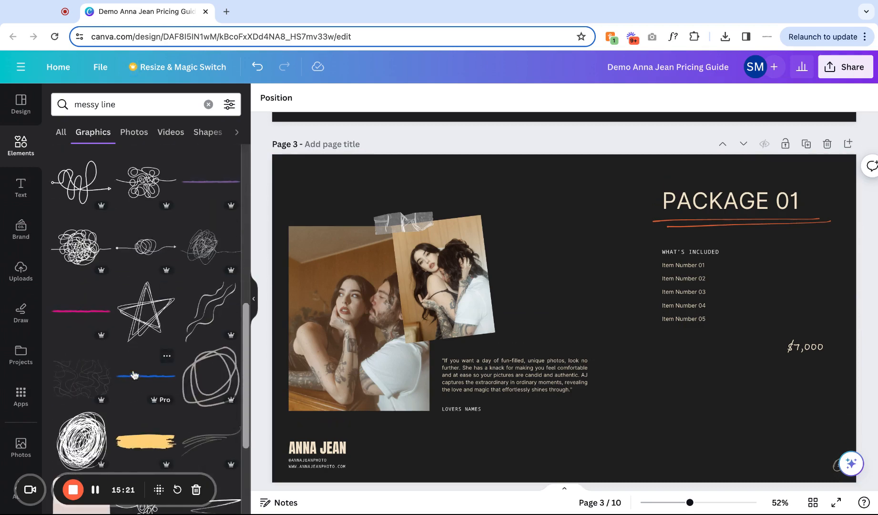
scroll(218, 381, down, 2)
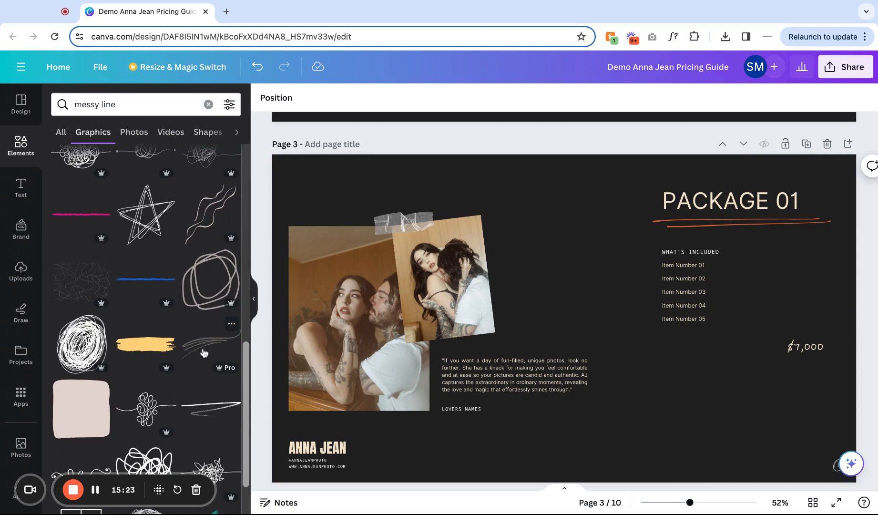
click(210, 407)
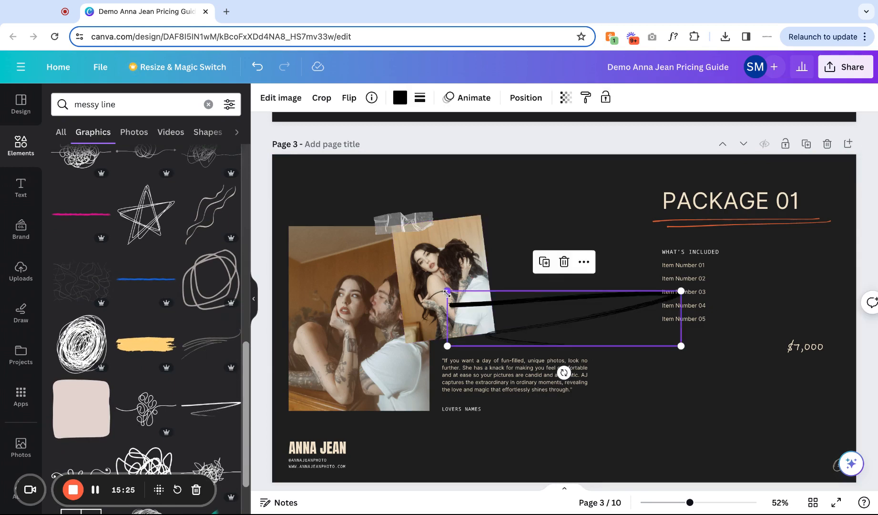
drag(448, 292, 574, 321)
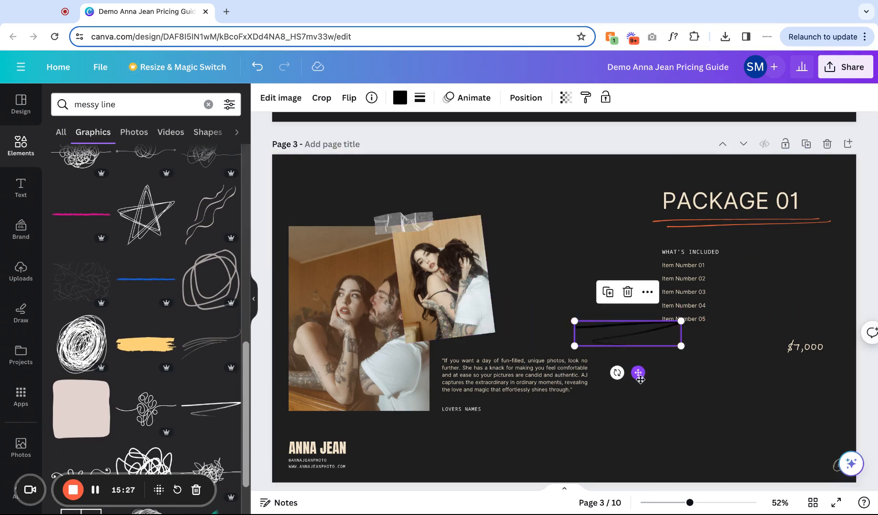
drag(640, 375, 556, 216)
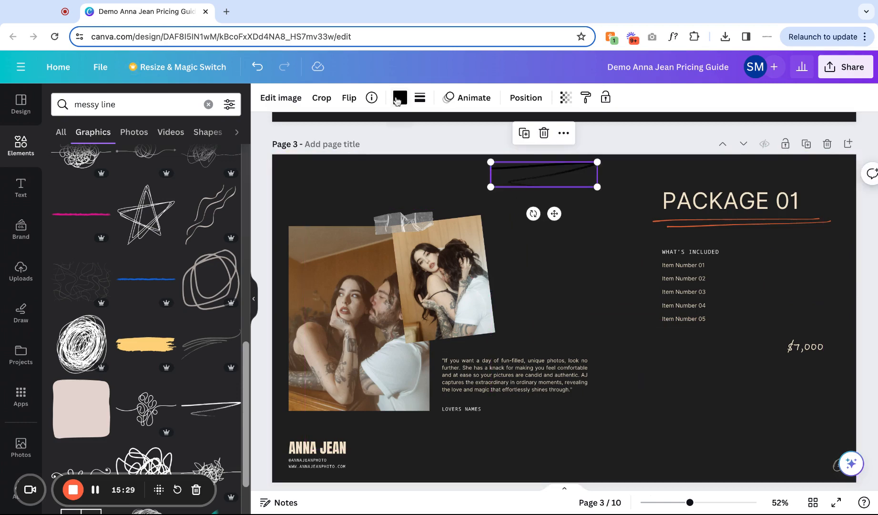
click(399, 98)
click(163, 167)
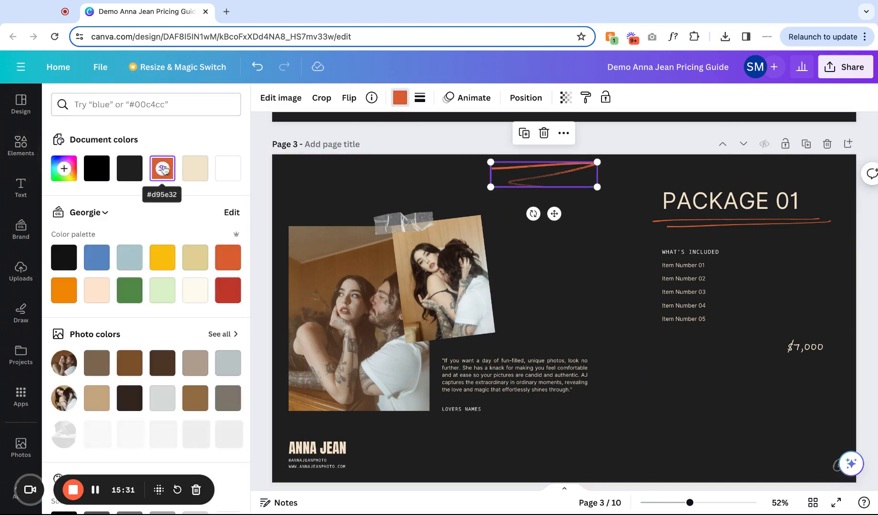
key(Delete)
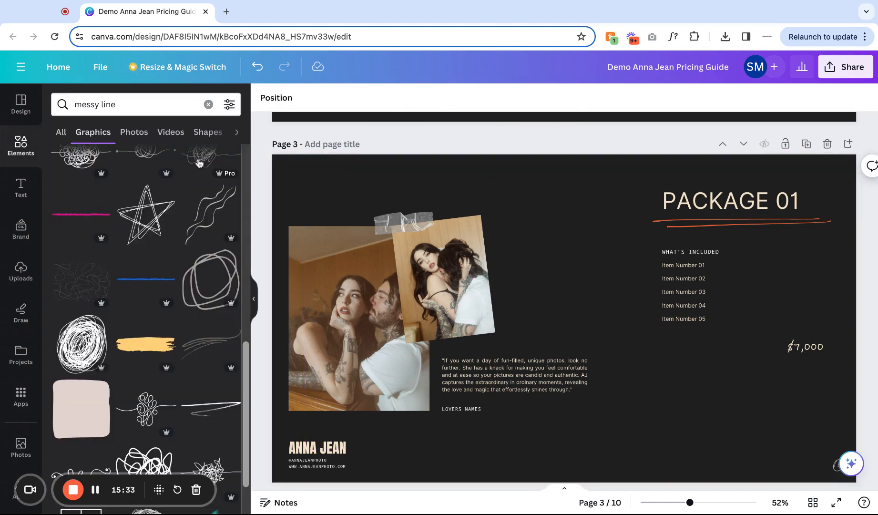
click(20, 188)
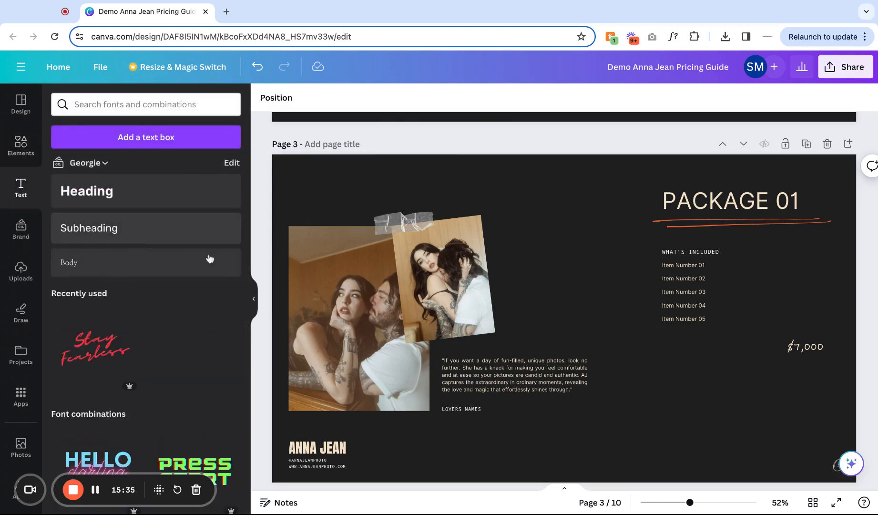
click(21, 229)
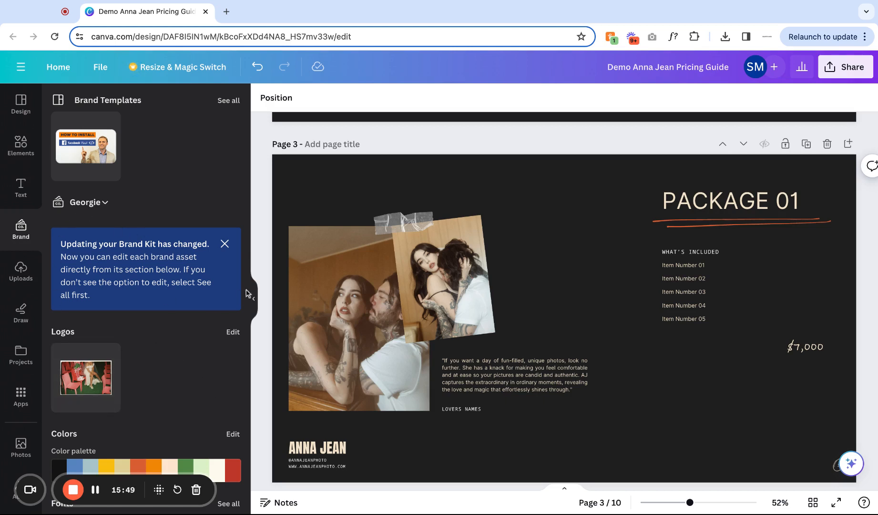
click(24, 272)
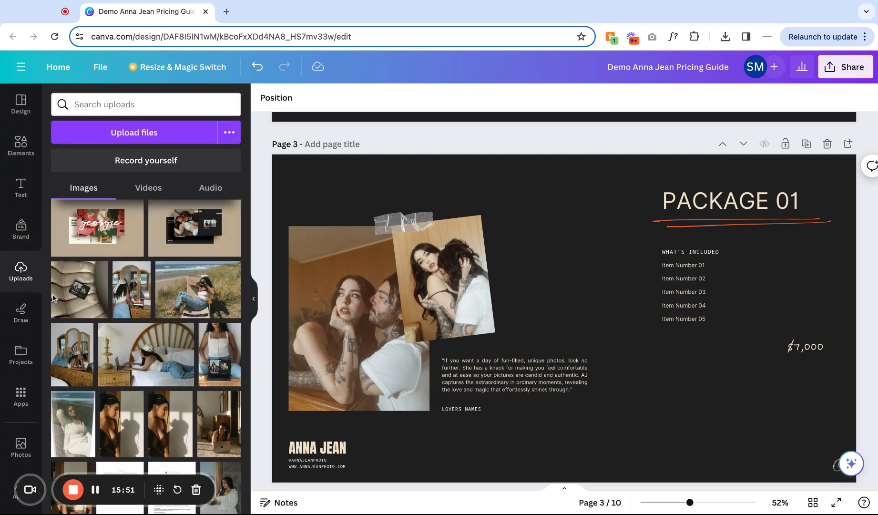
mouse_move(173, 398)
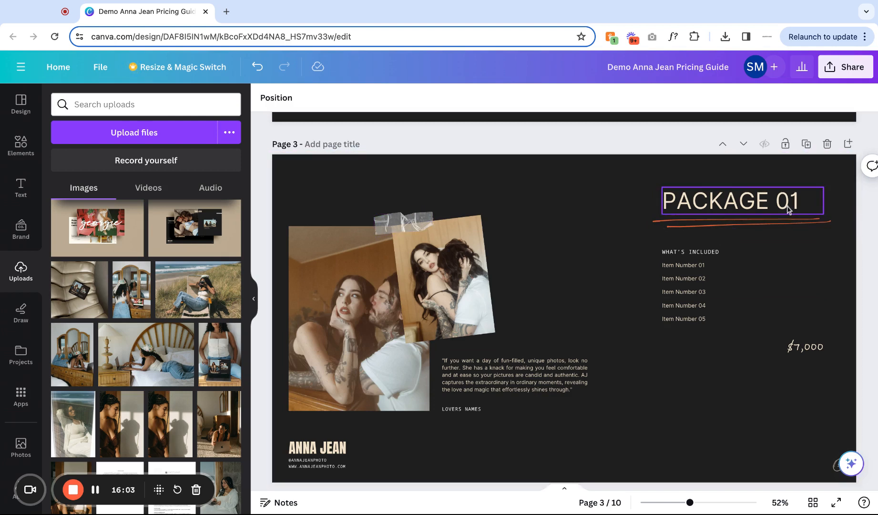
Browse the Draw, Projects, Apps, Photos and Design sections of the editor.
click(782, 224)
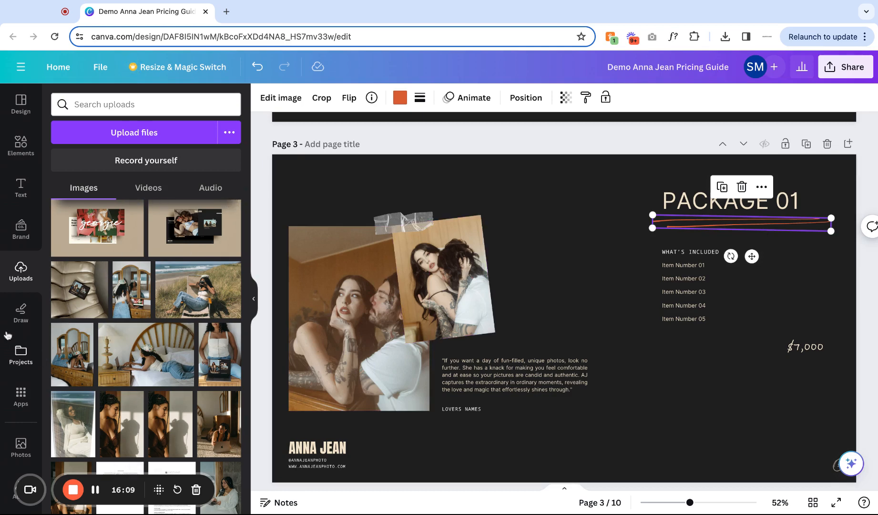
click(19, 319)
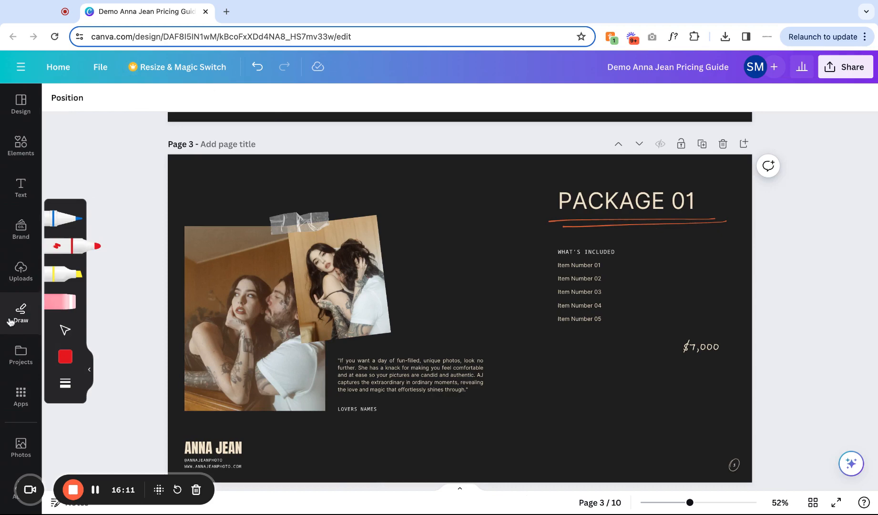
click(20, 359)
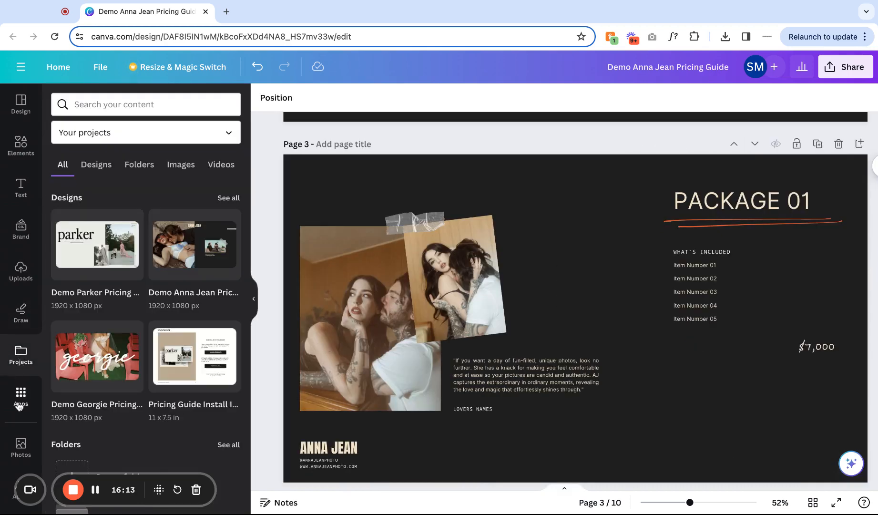
click(20, 401)
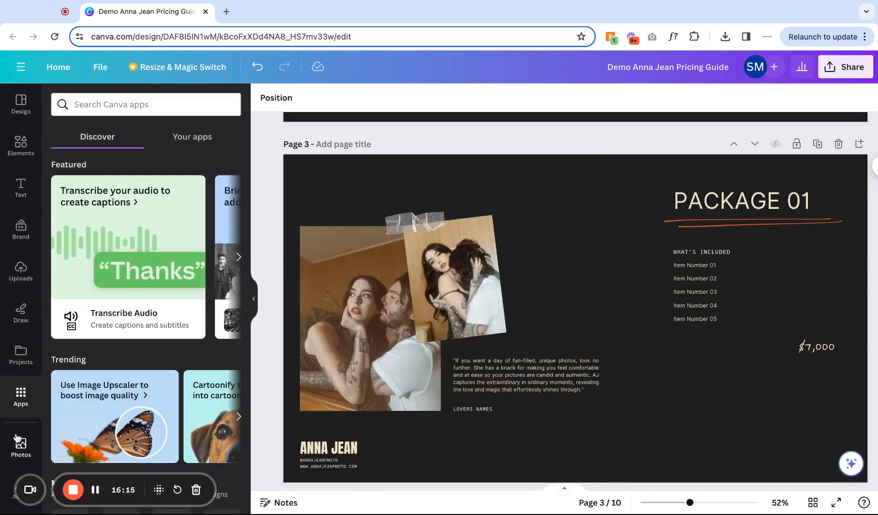
scroll(19, 429, down, 1)
click(20, 410)
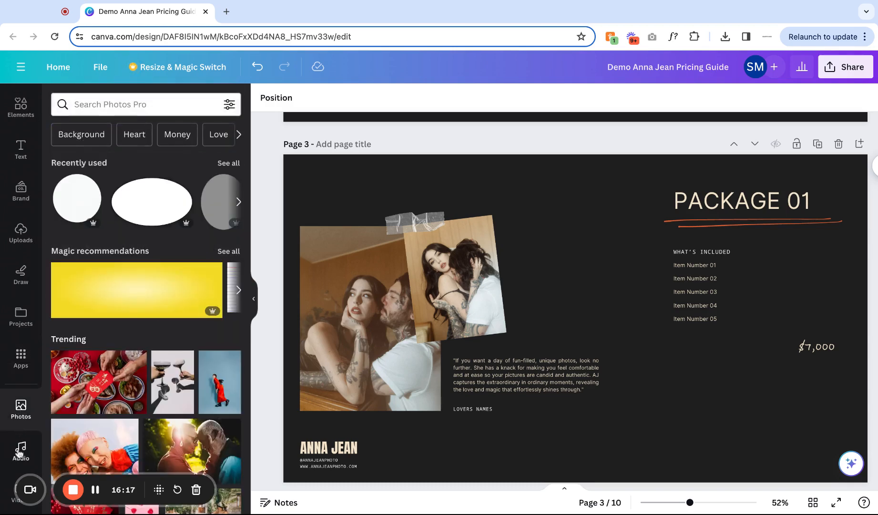
scroll(9, 269, up, 1)
scroll(9, 268, up, 1)
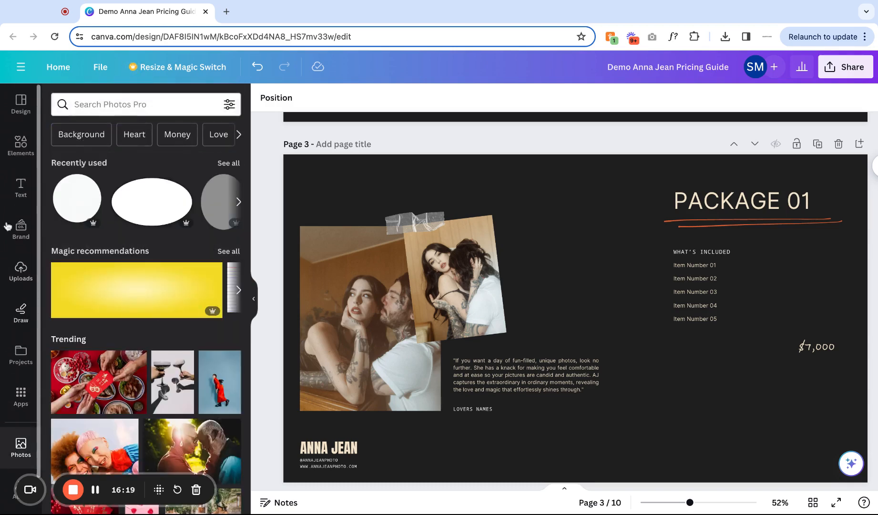
click(14, 116)
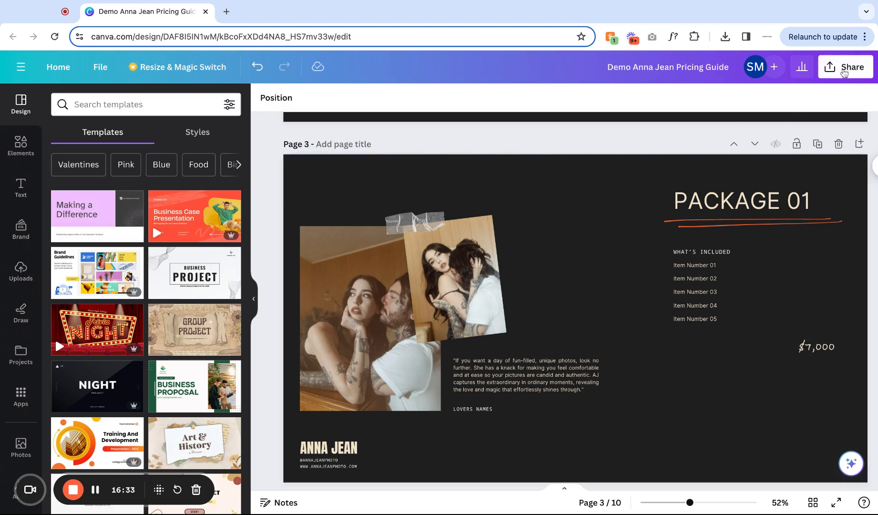
Open the download options for the design and set the file type to PDF Standard.
click(844, 72)
click(727, 364)
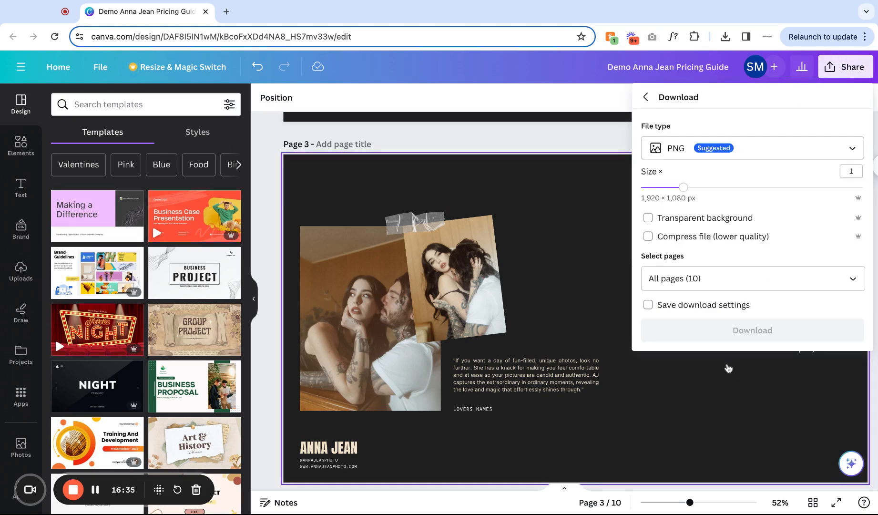
click(852, 150)
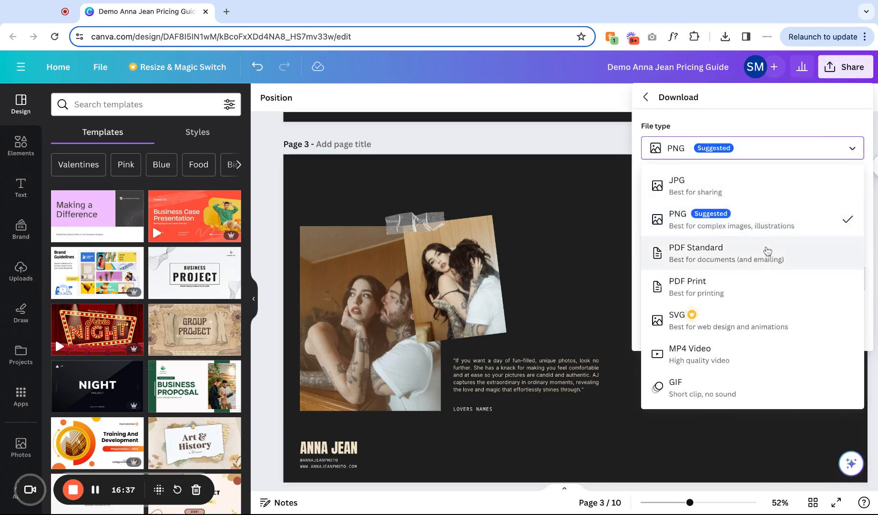
click(765, 252)
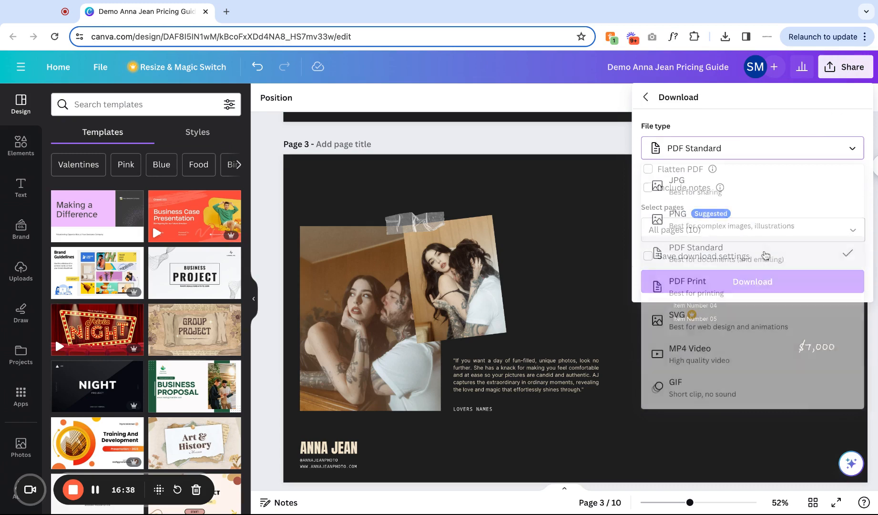
Try deselecting Page 2 from the pages to download, reselect it, and close the download panel.
click(856, 231)
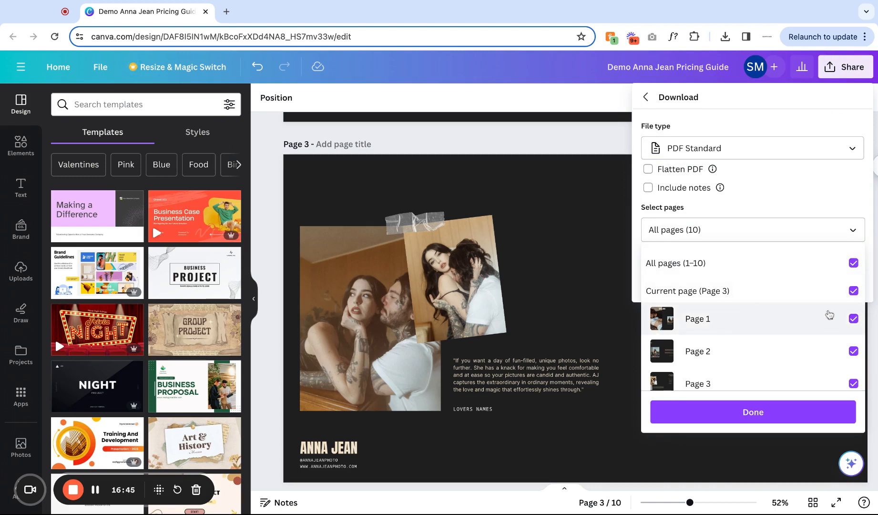
scroll(811, 336, down, 2)
scroll(852, 274, down, 1)
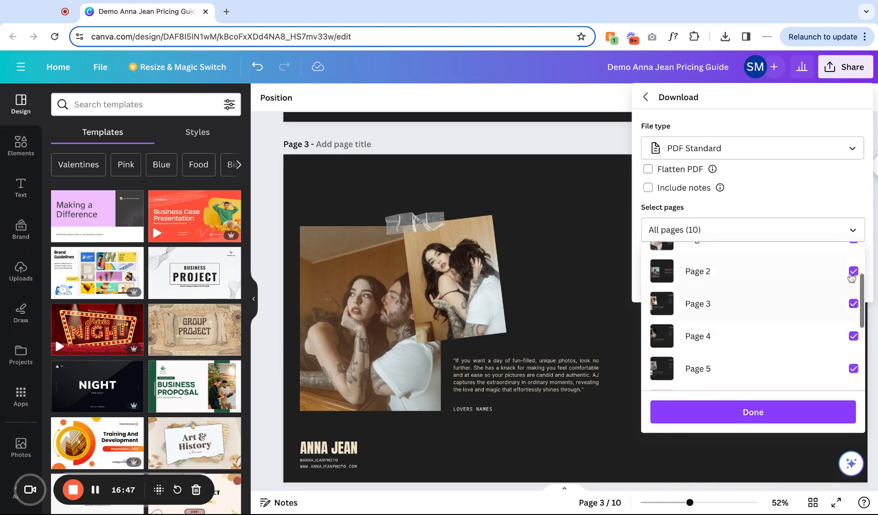
scroll(852, 287, up, 3)
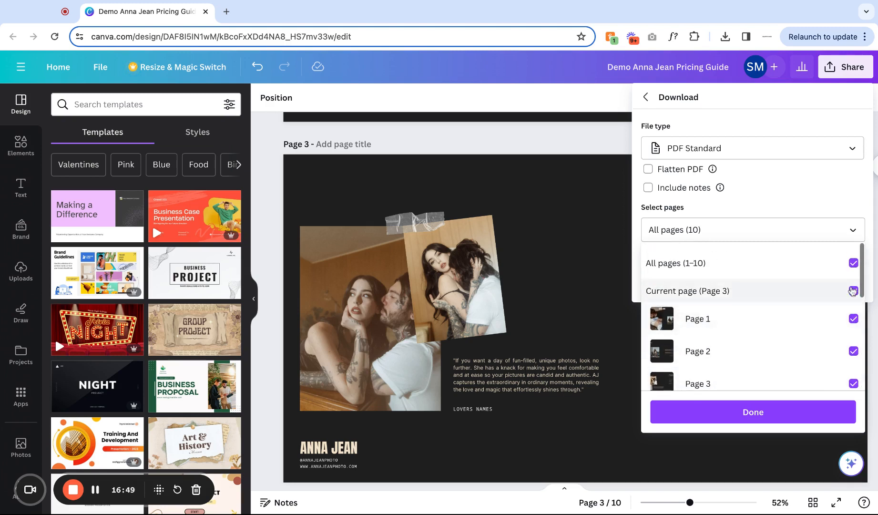
click(854, 351)
scroll(770, 370, down, 1)
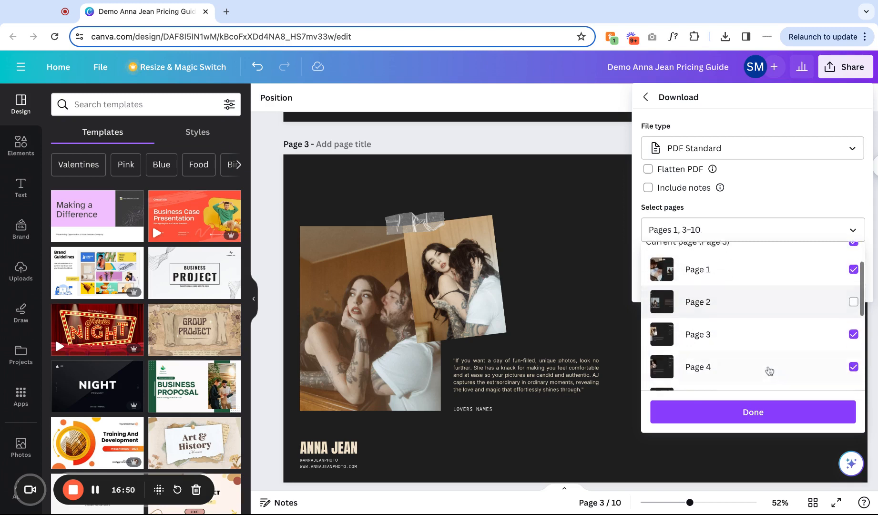
click(853, 295)
click(744, 412)
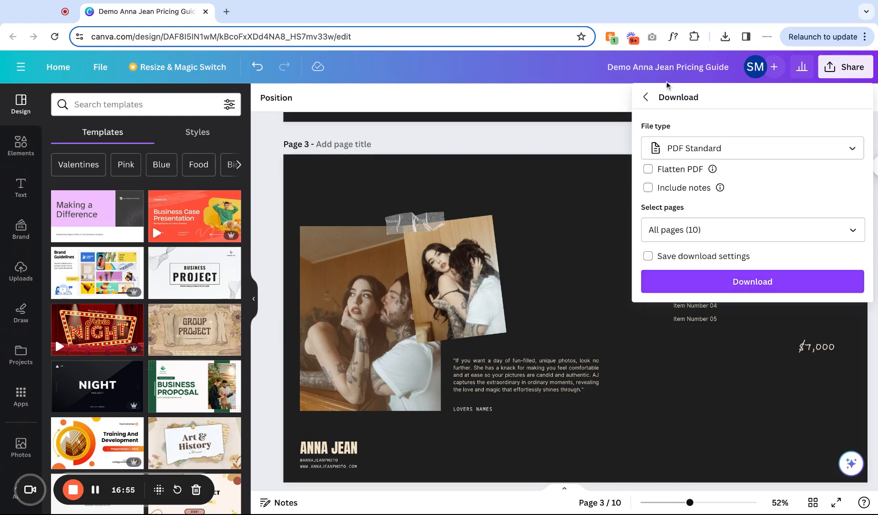
click(645, 98)
click(589, 173)
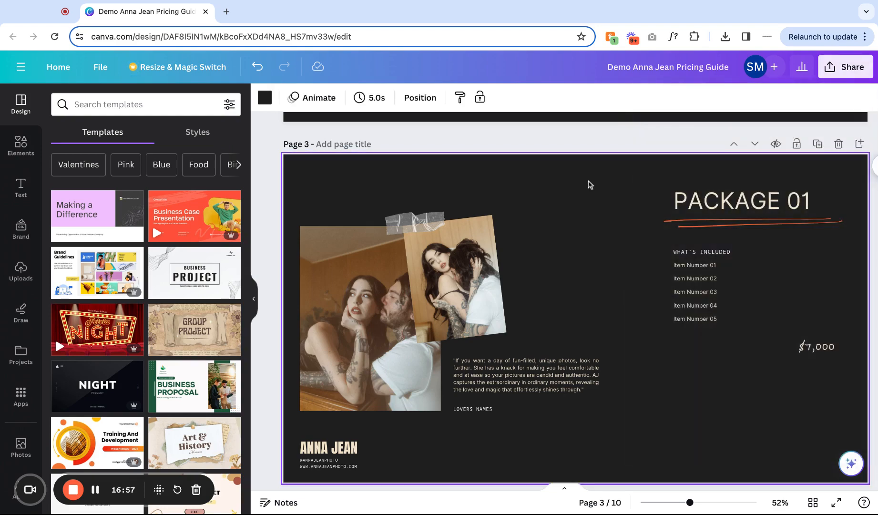
scroll(592, 225, up, 15)
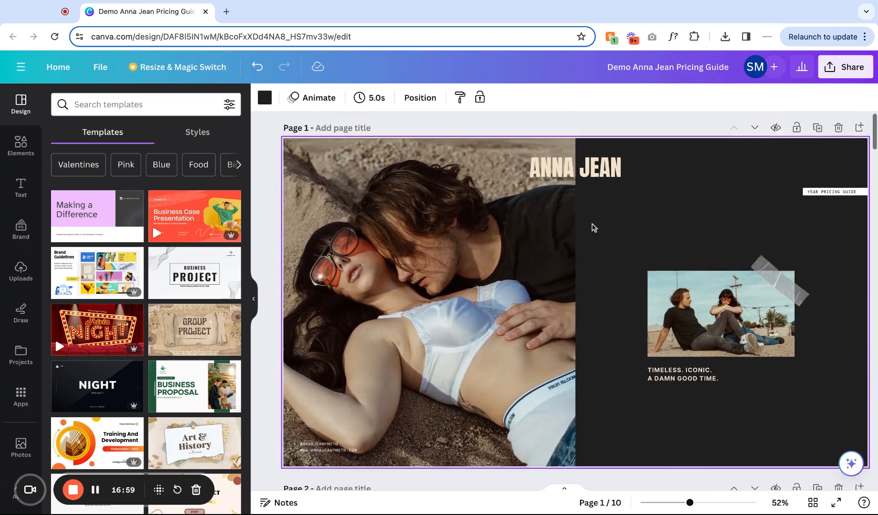